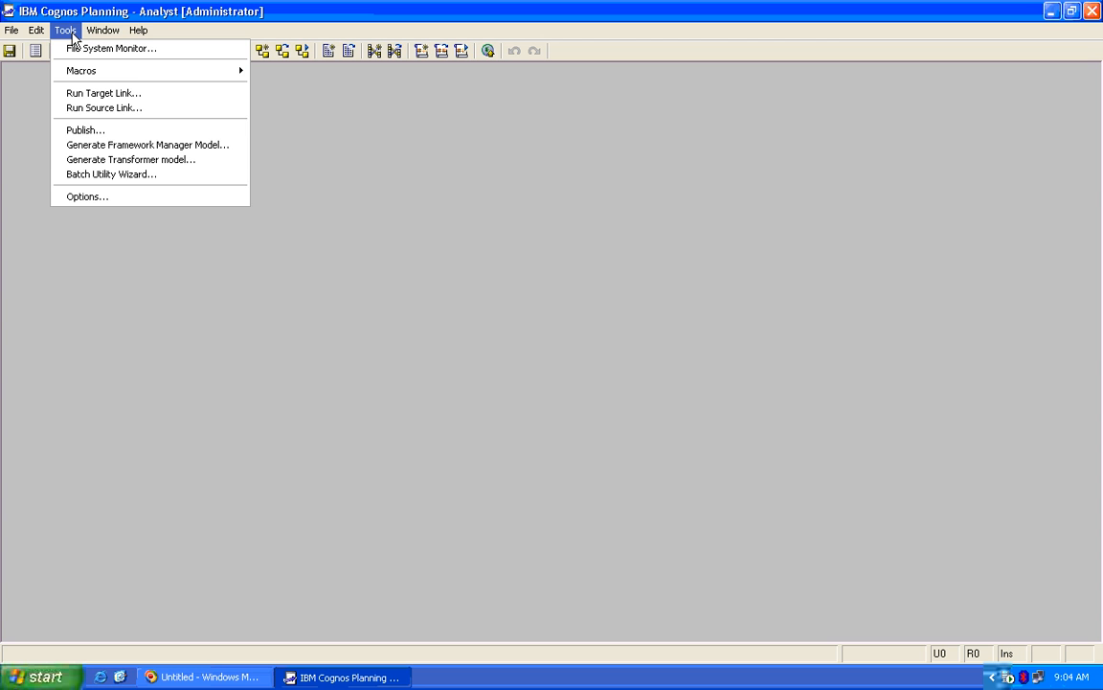
Look at the custom menu file settings in Analyst's options, then cancel without changes
{"action": "mouse_move", "coordinate": [89, 36]}
{"action": "left_click", "coordinate": [219, 392]}
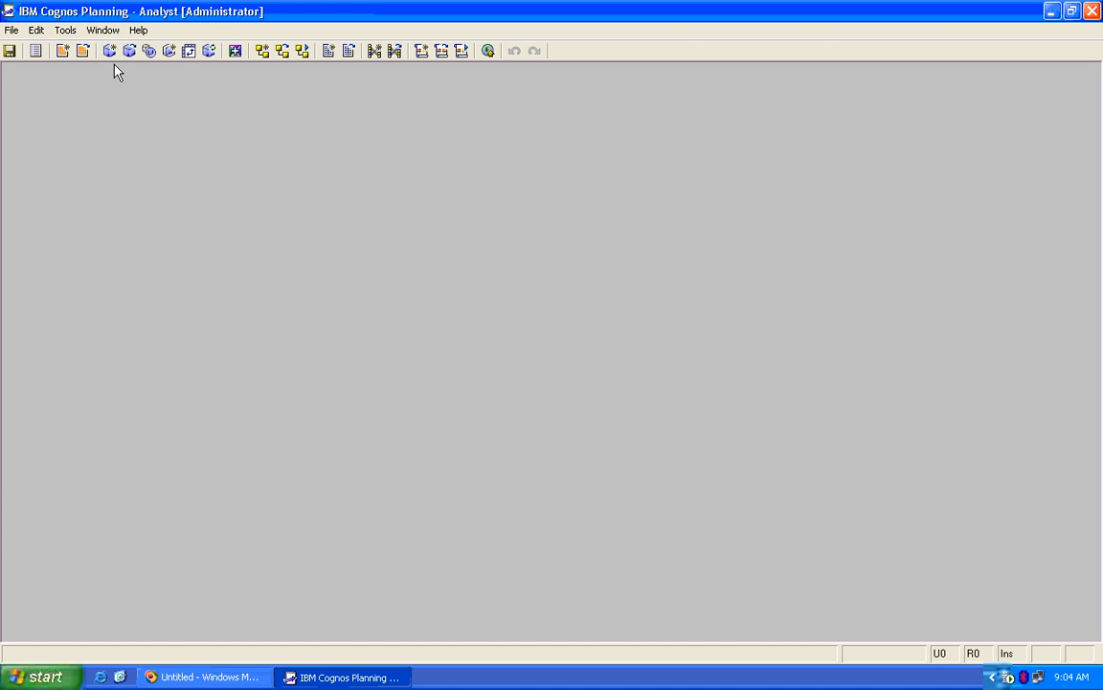
{"action": "left_click", "coordinate": [103, 30]}
{"action": "left_click", "coordinate": [111, 203]}
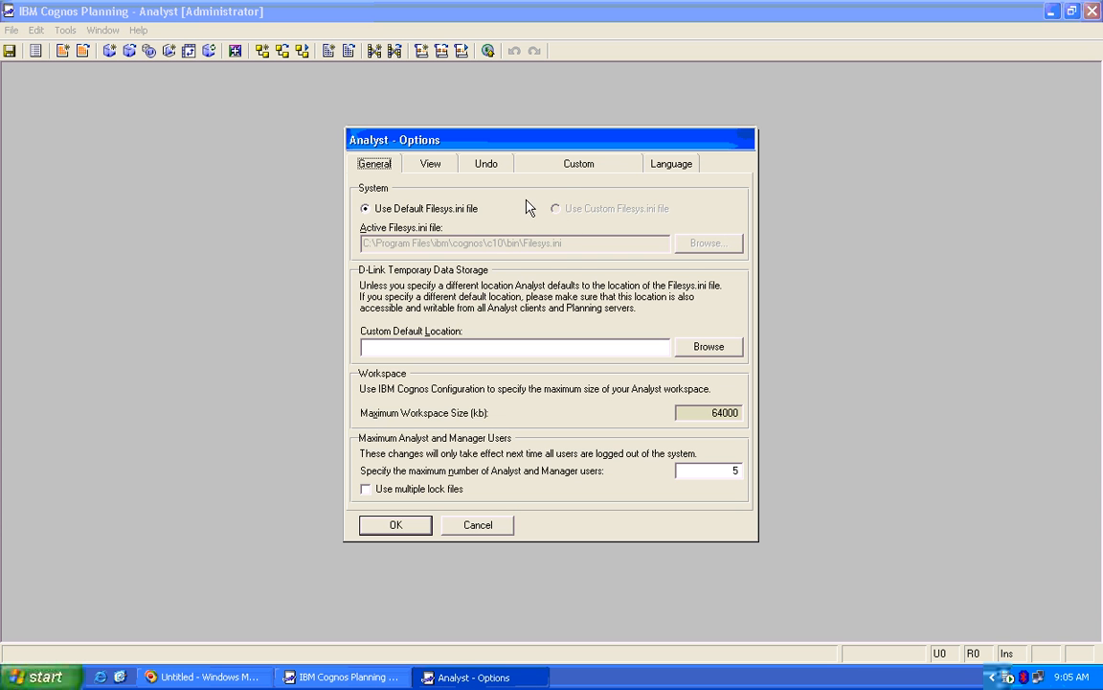
{"action": "left_click", "coordinate": [578, 166]}
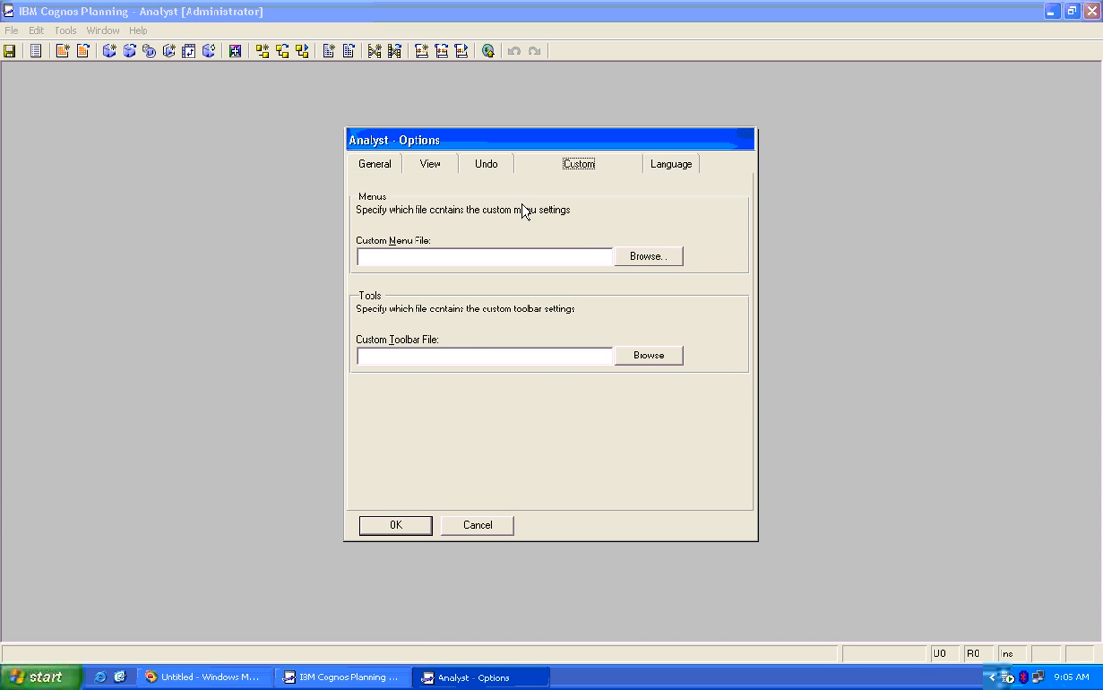
{"action": "left_click", "coordinate": [594, 254]}
{"action": "left_click", "coordinate": [479, 529]}
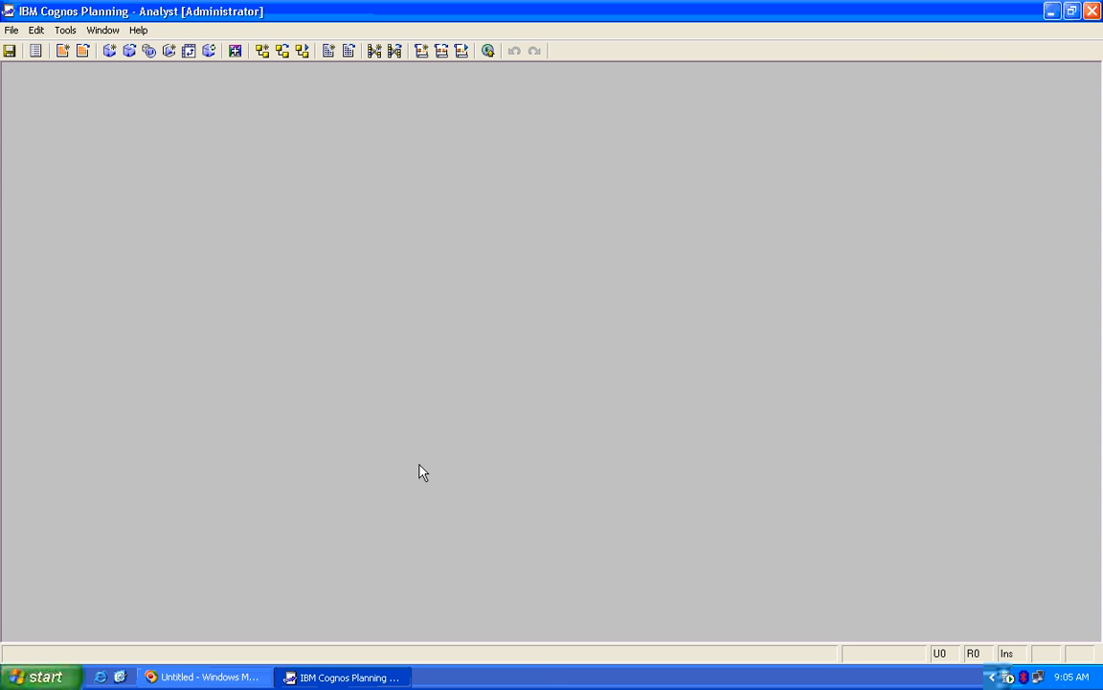
Create a desktop text document named custom_menu and open it in Notepad
{"action": "left_click", "coordinate": [343, 677]}
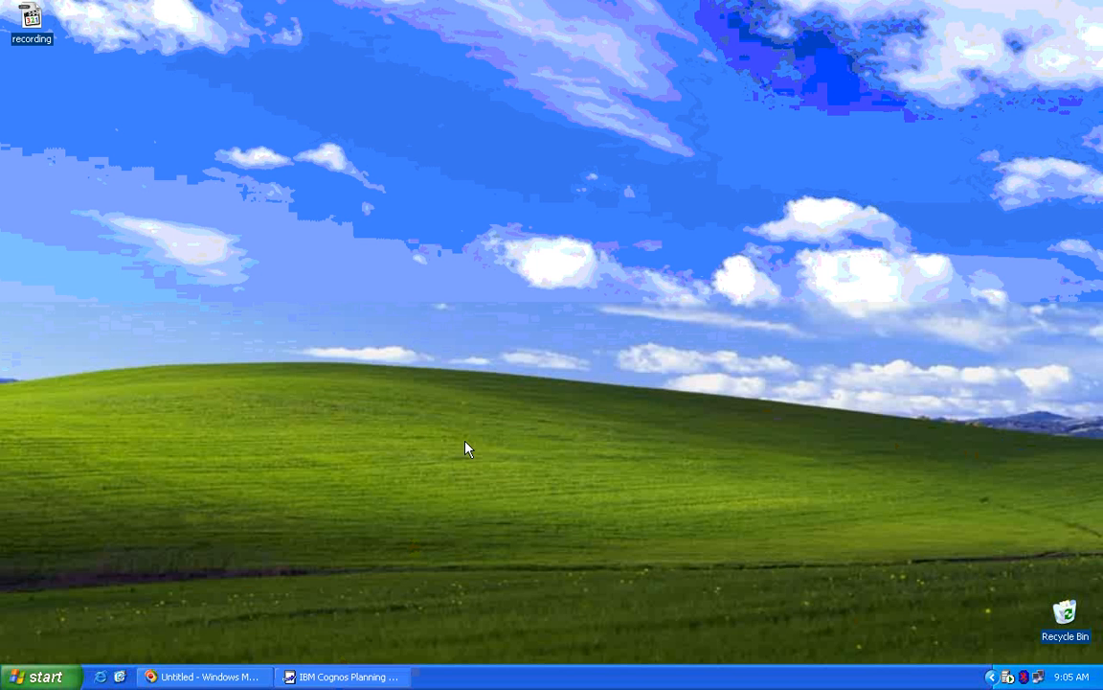
{"action": "right_click", "coordinate": [488, 268]}
{"action": "mouse_move", "coordinate": [522, 401]}
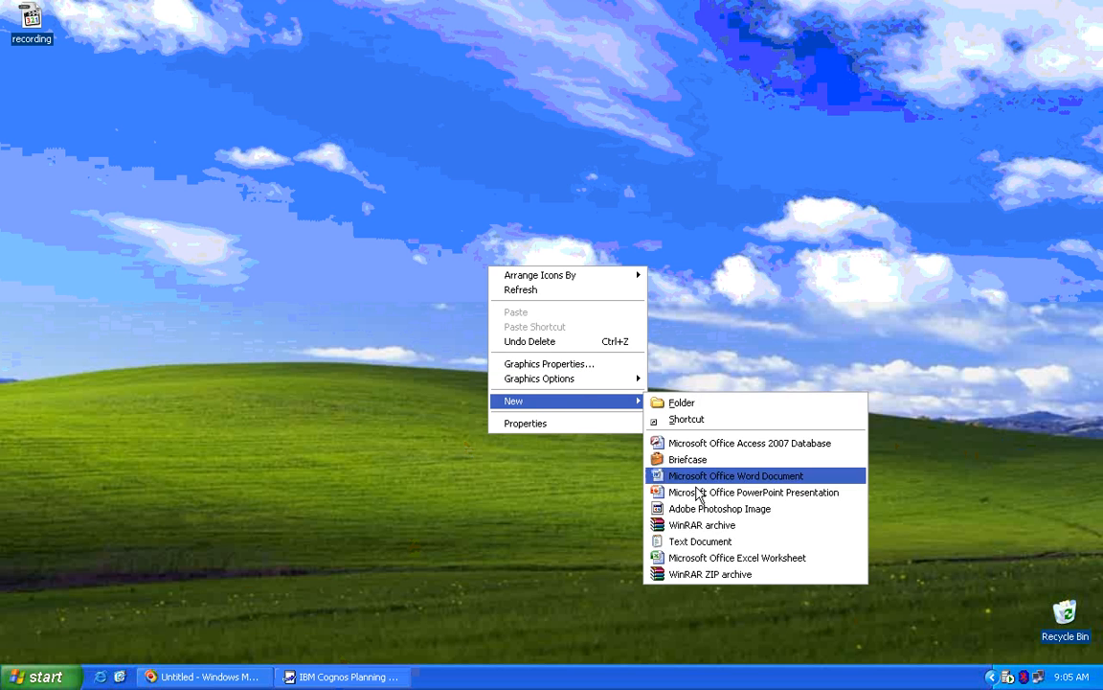
{"action": "left_click", "coordinate": [701, 542]}
{"action": "type", "text": "cu"}
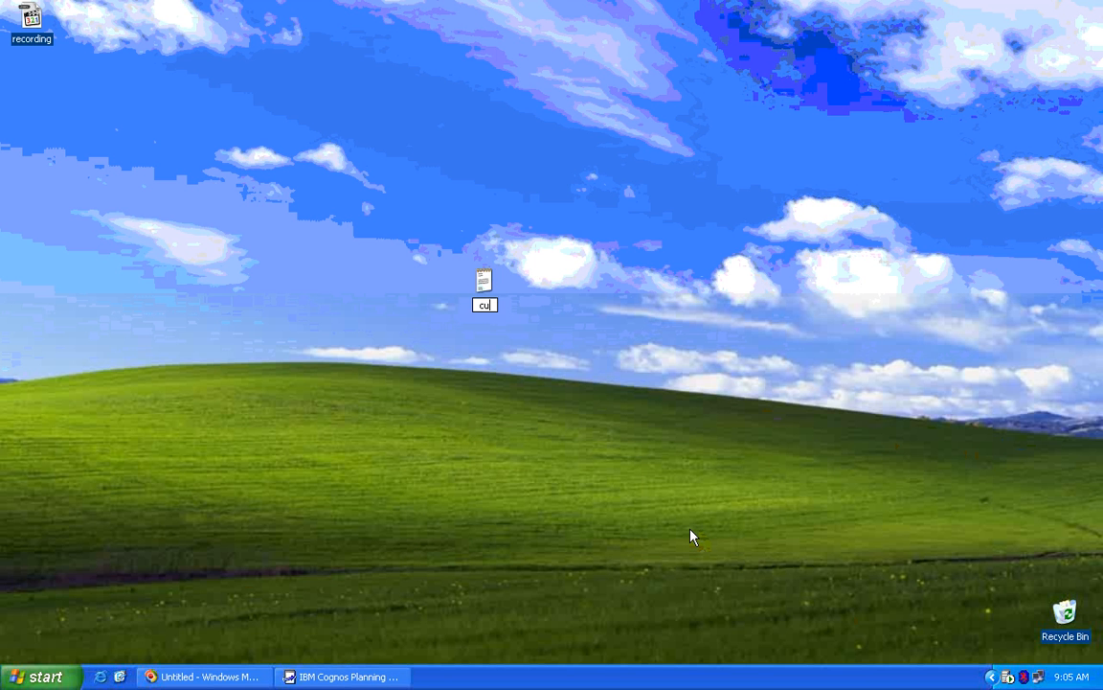
{"action": "type", "text": "stom_menu"}
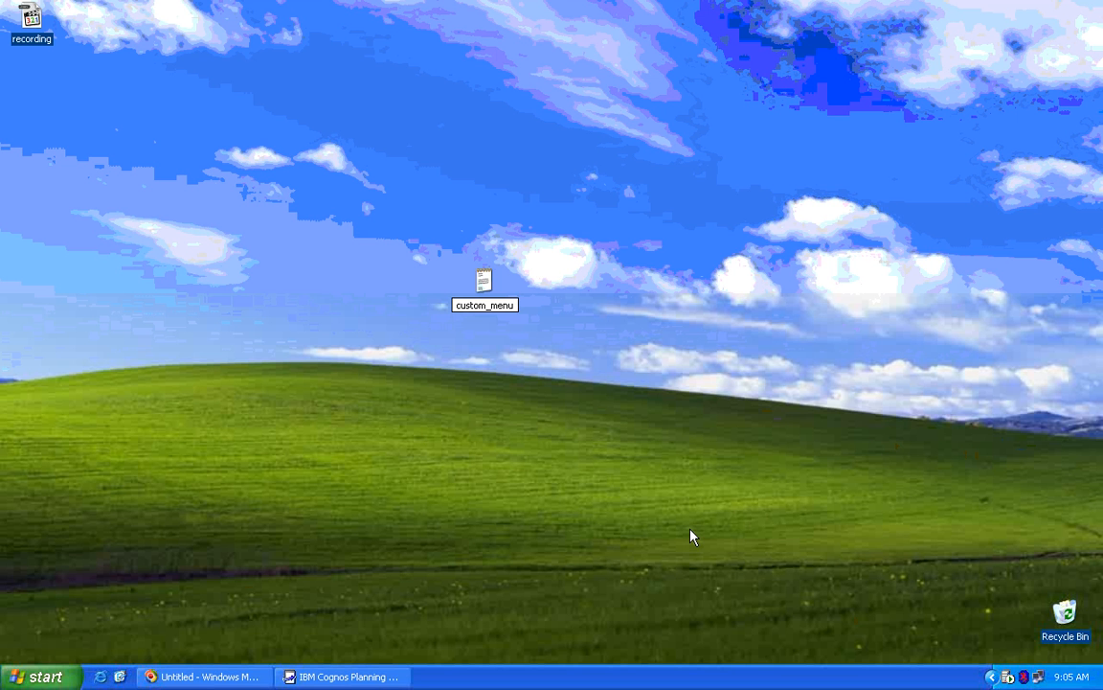
{"action": "key", "text": "Return"}
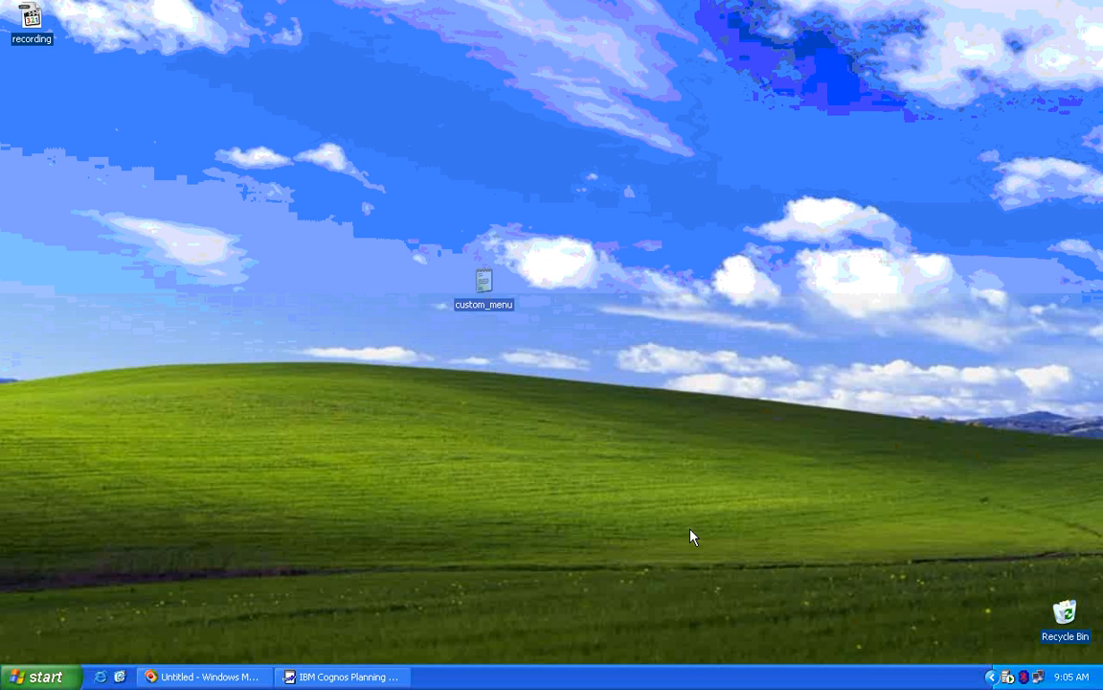
{"action": "key", "text": "Return"}
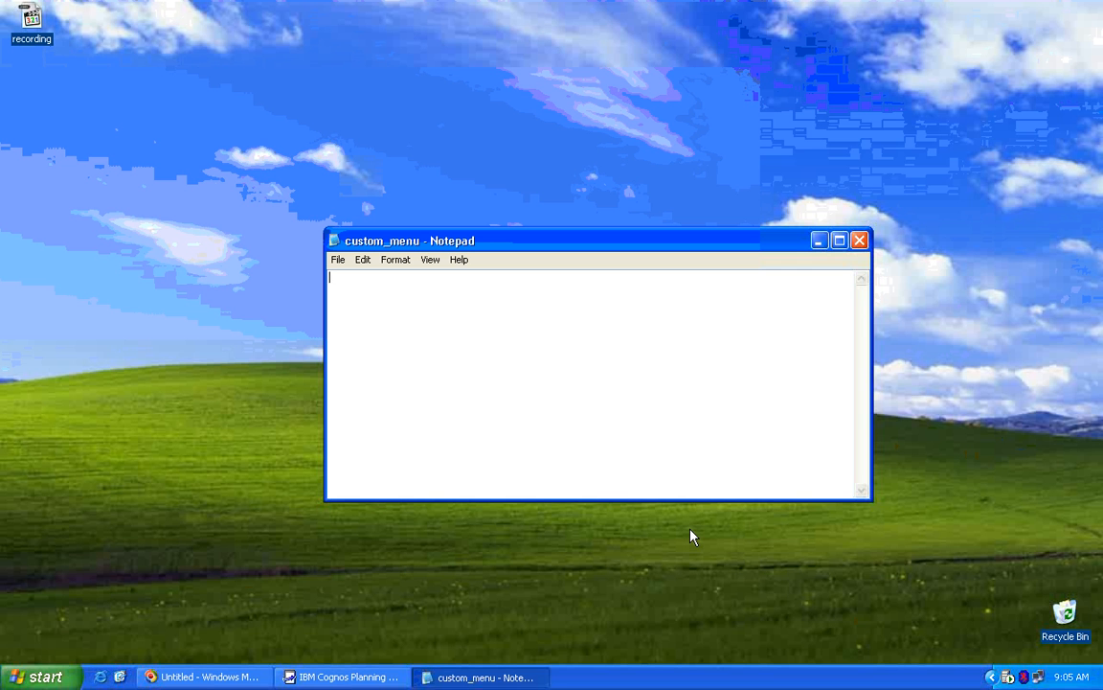
Type ';This is a comment' on the first line and 'Level' on the second
{"action": "type", "text": ";This is a comment"}
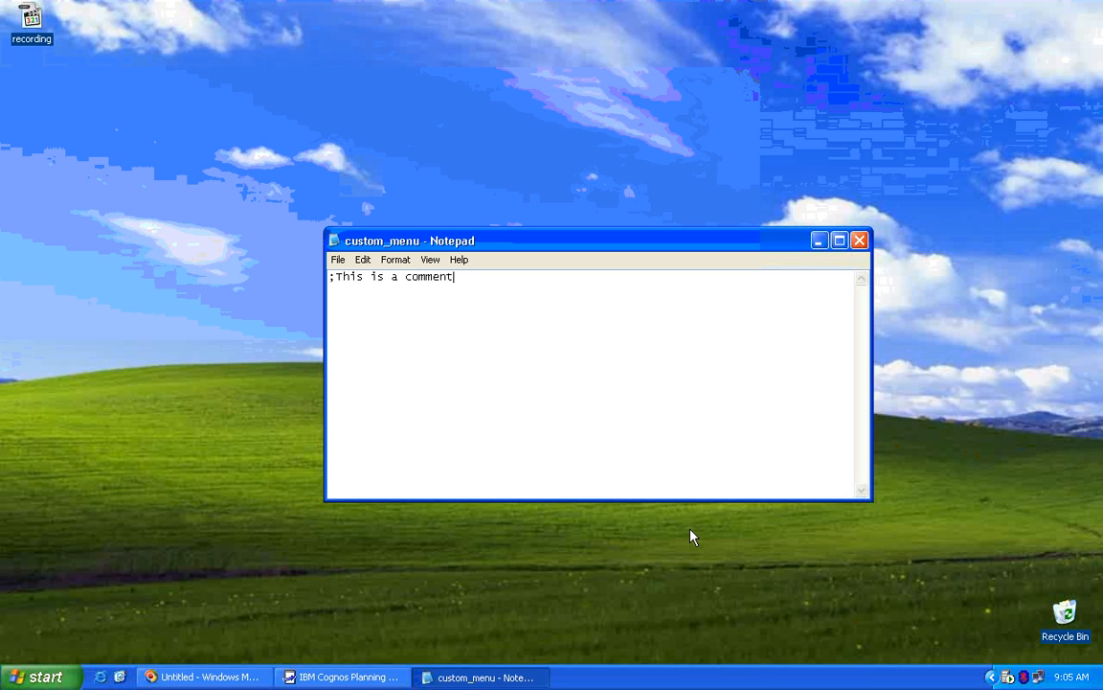
{"action": "key", "text": "Return"}
{"action": "type", "text": "Level"}
{"action": "left_click", "coordinate": [330, 677]}
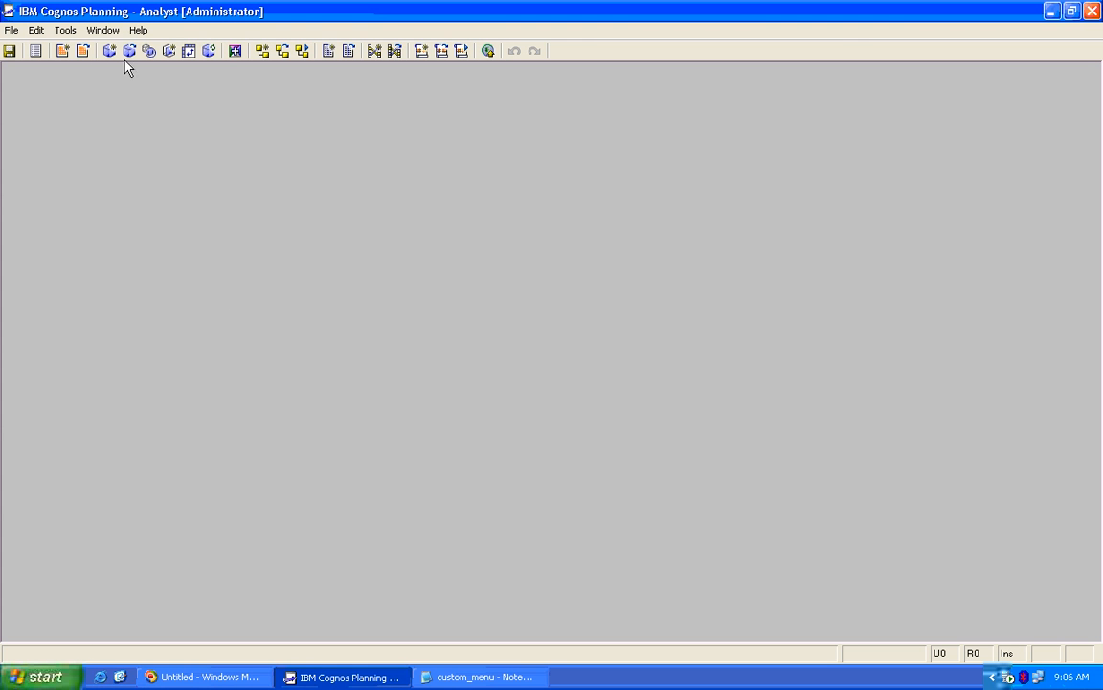
{"action": "left_click", "coordinate": [63, 30]}
{"action": "mouse_move", "coordinate": [95, 34]}
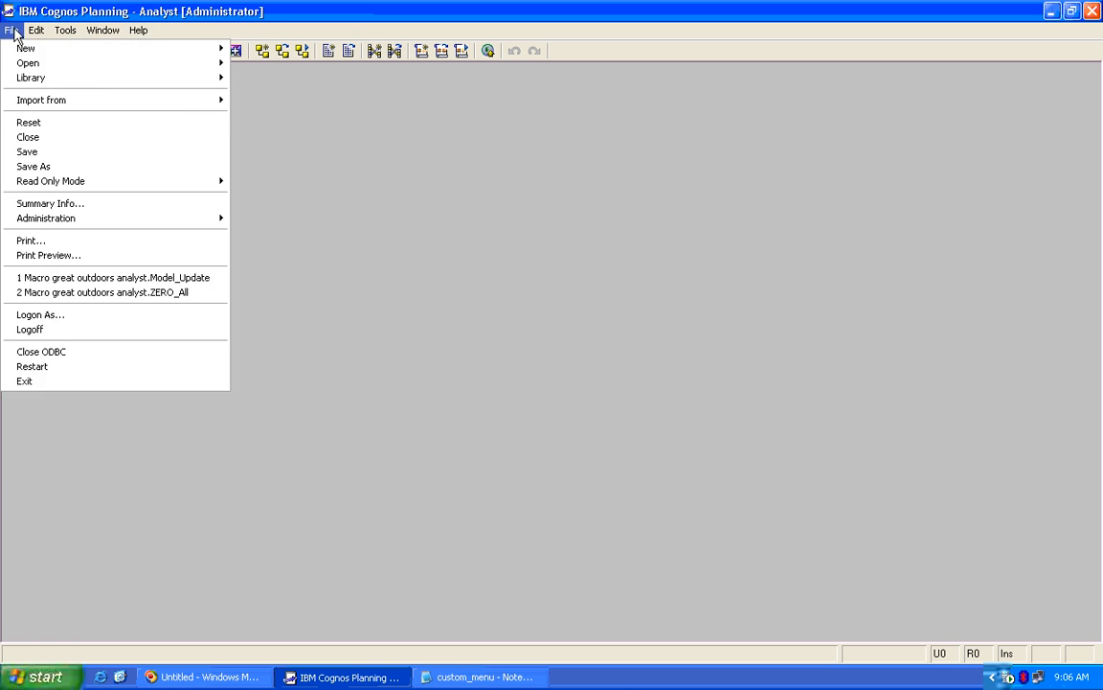
{"action": "mouse_move", "coordinate": [53, 33]}
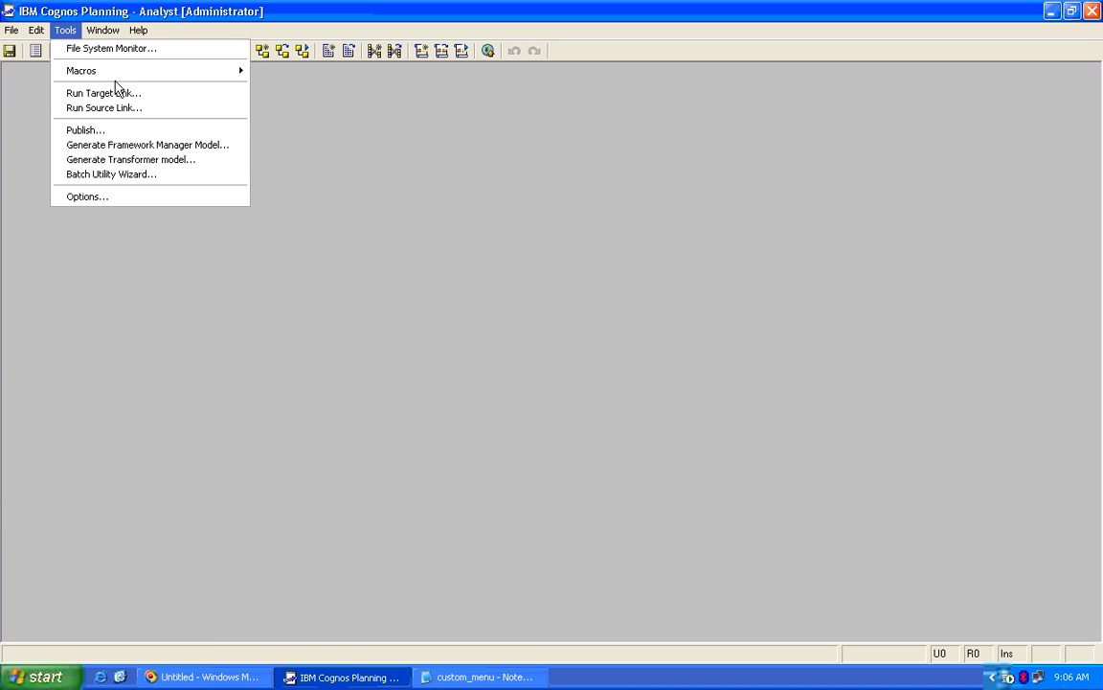
{"action": "mouse_move", "coordinate": [191, 73]}
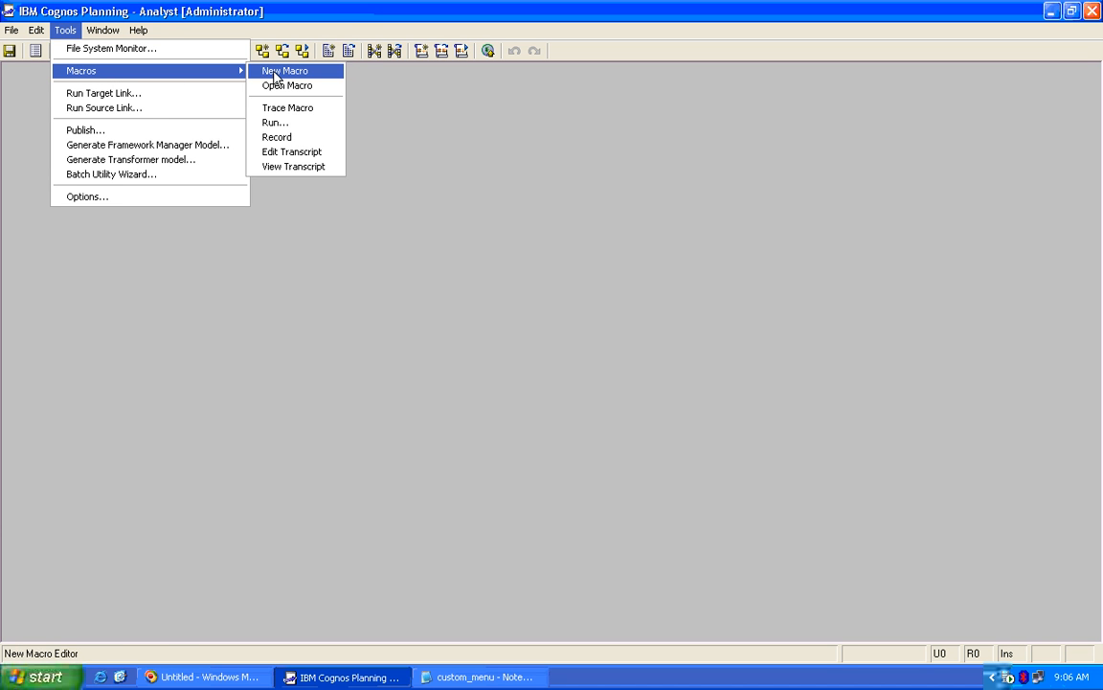
{"action": "left_click", "coordinate": [278, 71]}
Append 'Menuname' right after Level on the second line of custom_menu
{"action": "left_click", "coordinate": [342, 676]}
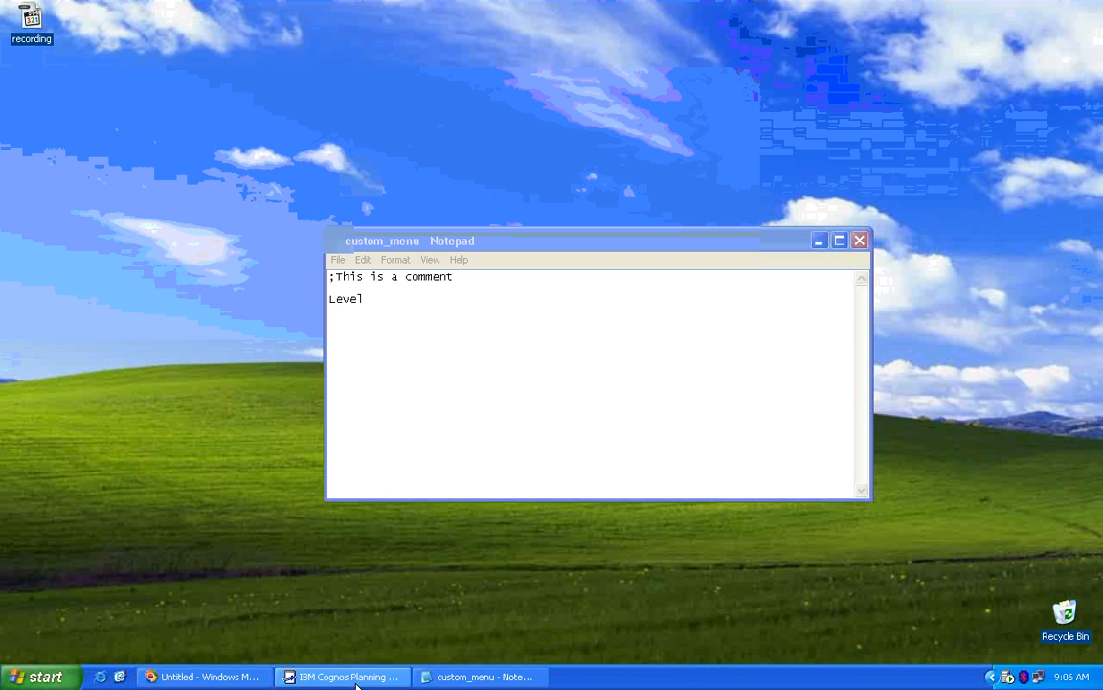
{"action": "left_click", "coordinate": [375, 298]}
{"action": "left_click_drag", "start_coordinate": [375, 298], "coordinate": [303, 306]}
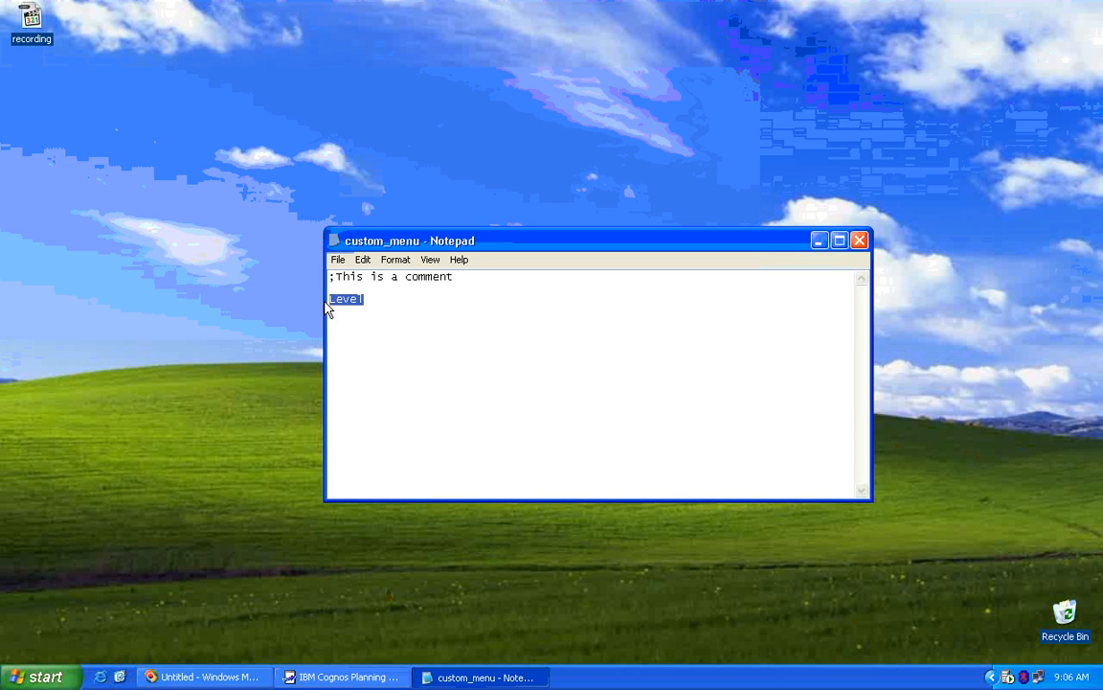
{"action": "left_click", "coordinate": [374, 328]}
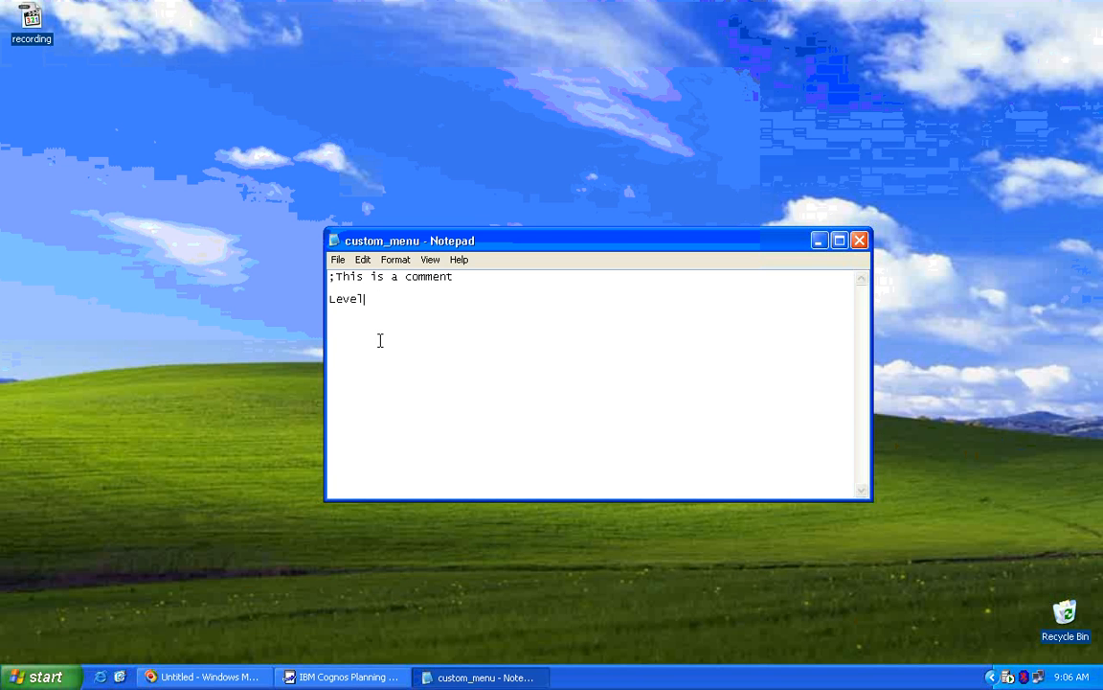
{"action": "type", "text": "Menuname"}
After checking Analyst's macro commands, extend the line to LevelMenuname::M|40040000
{"action": "left_click", "coordinate": [370, 675]}
{"action": "left_click", "coordinate": [61, 31]}
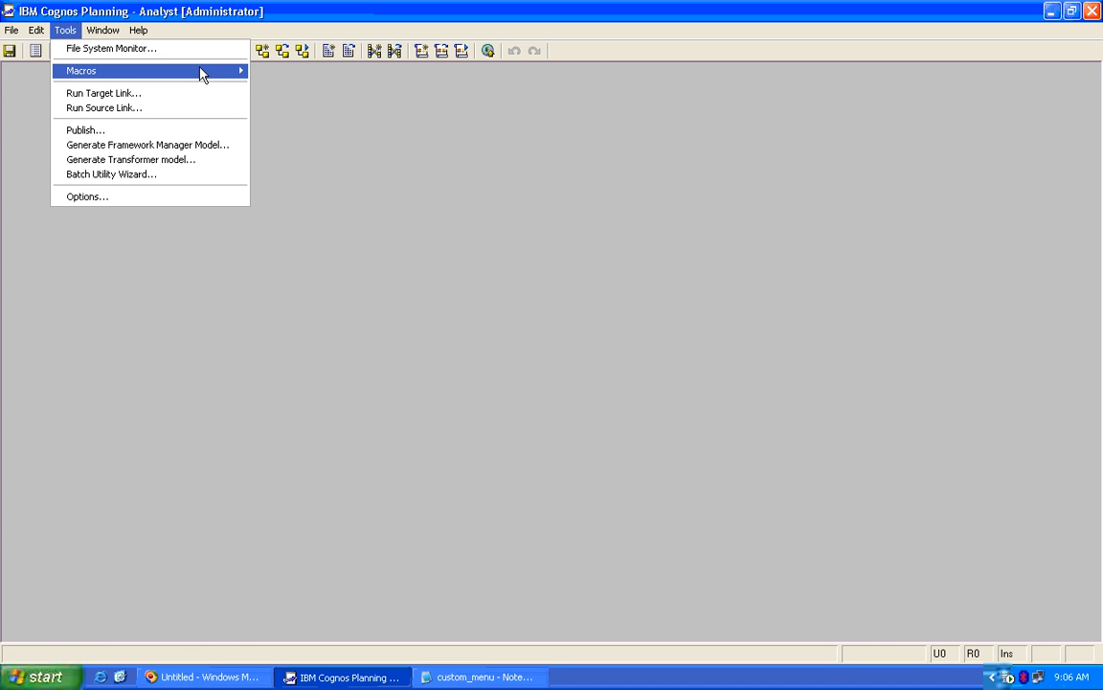
{"action": "left_click", "coordinate": [316, 649]}
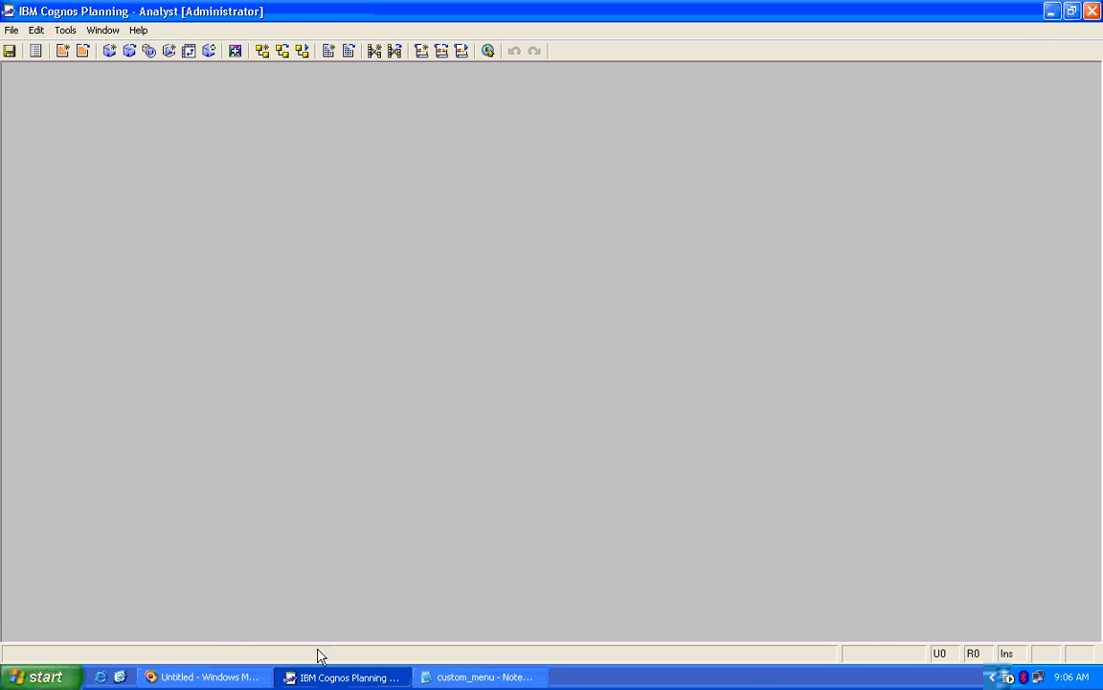
{"action": "left_click", "coordinate": [340, 671]}
{"action": "left_click", "coordinate": [480, 303]}
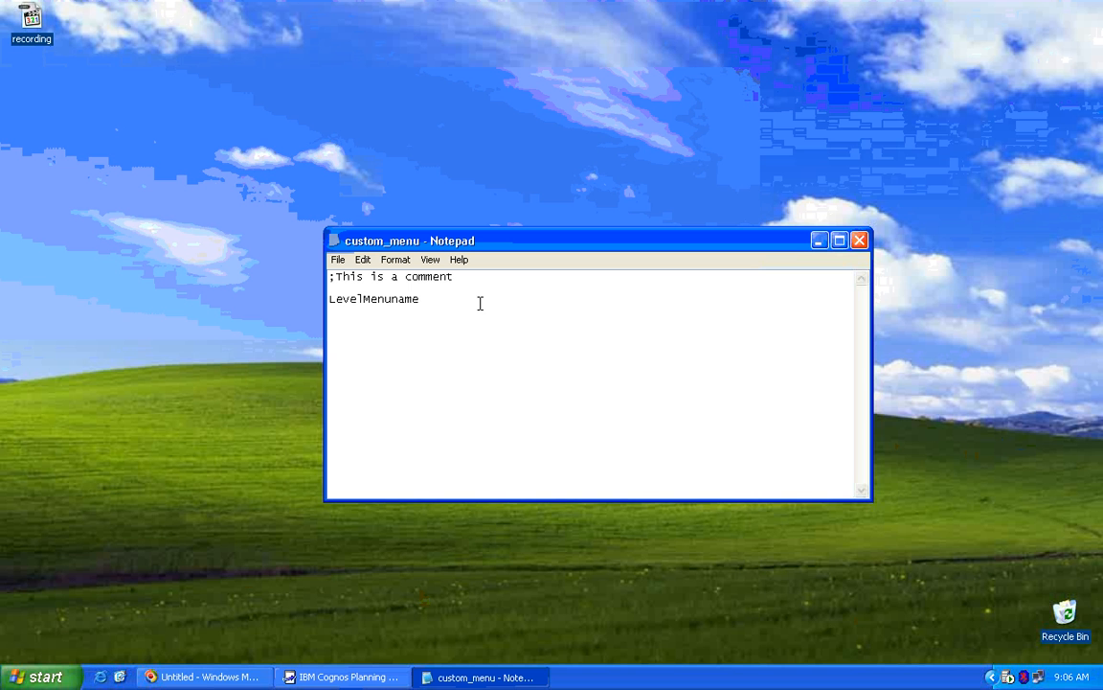
{"action": "type", "text": "::"}
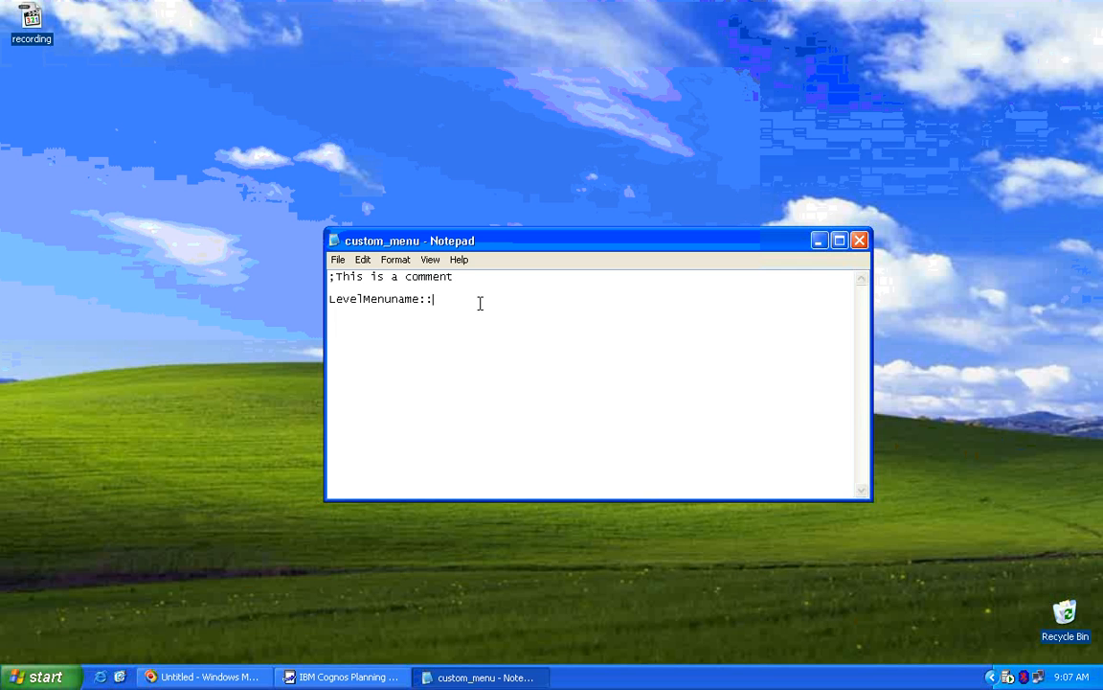
{"action": "type", "text": "M"}
{"action": "type", "text": "40040000"}
{"action": "left_click", "coordinate": [345, 677]}
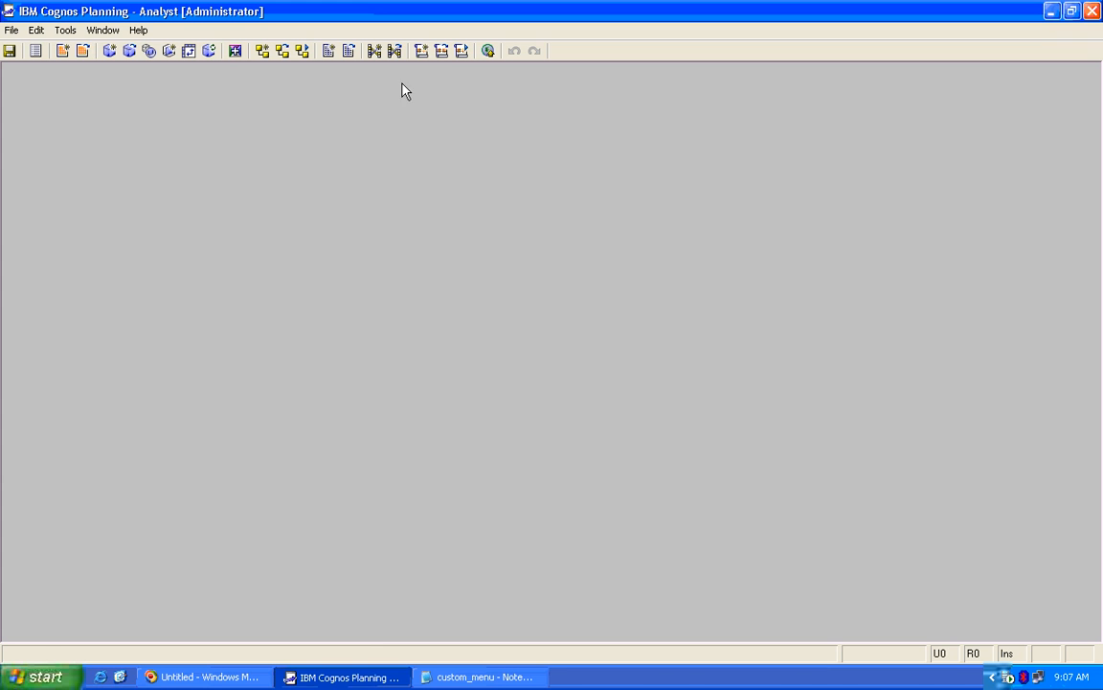
List the great outdoors analyst library's macros in Select Macro, stepping down to ZERO_All
{"action": "left_click", "coordinate": [441, 51]}
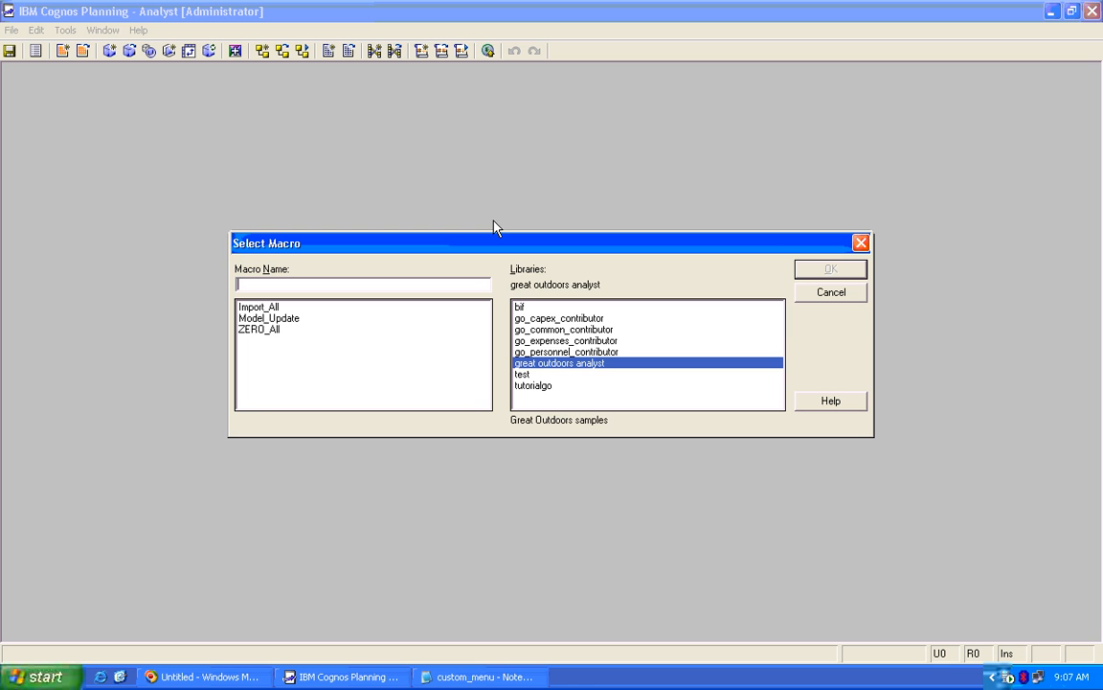
{"action": "left_click", "coordinate": [565, 352]}
{"action": "left_click", "coordinate": [566, 341]}
{"action": "left_click", "coordinate": [571, 365]}
{"action": "key", "text": "Down"}
{"action": "key", "text": "Down"}
{"action": "key", "text": "Down"}
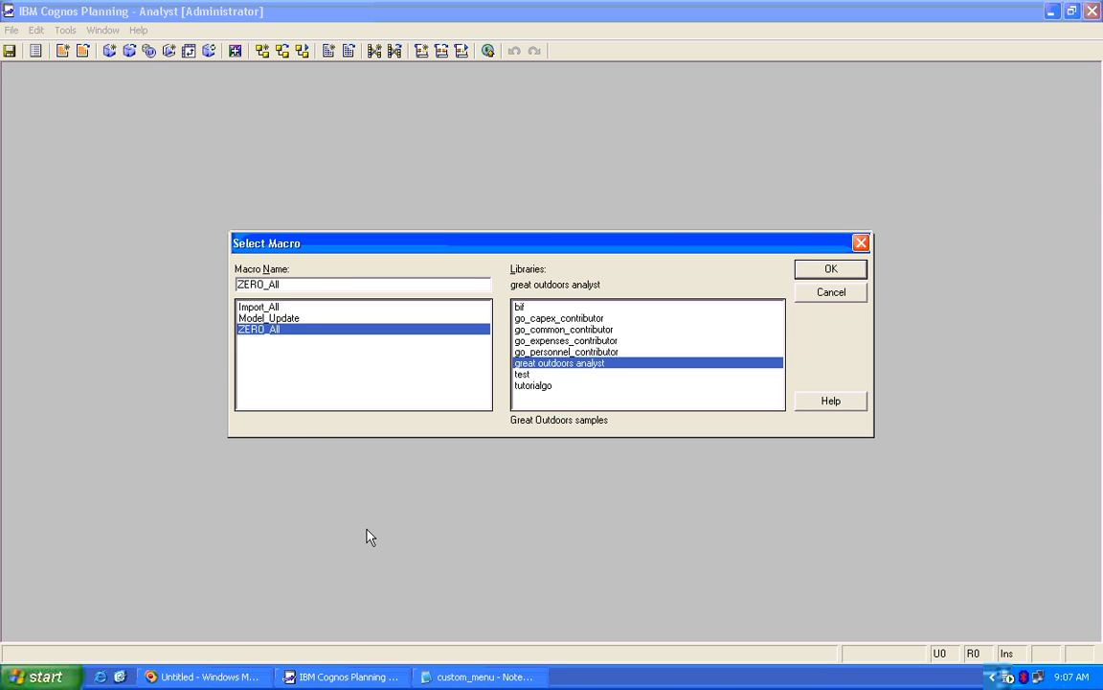
{"action": "left_click", "coordinate": [45, 676]}
{"action": "mouse_move", "coordinate": [29, 618]}
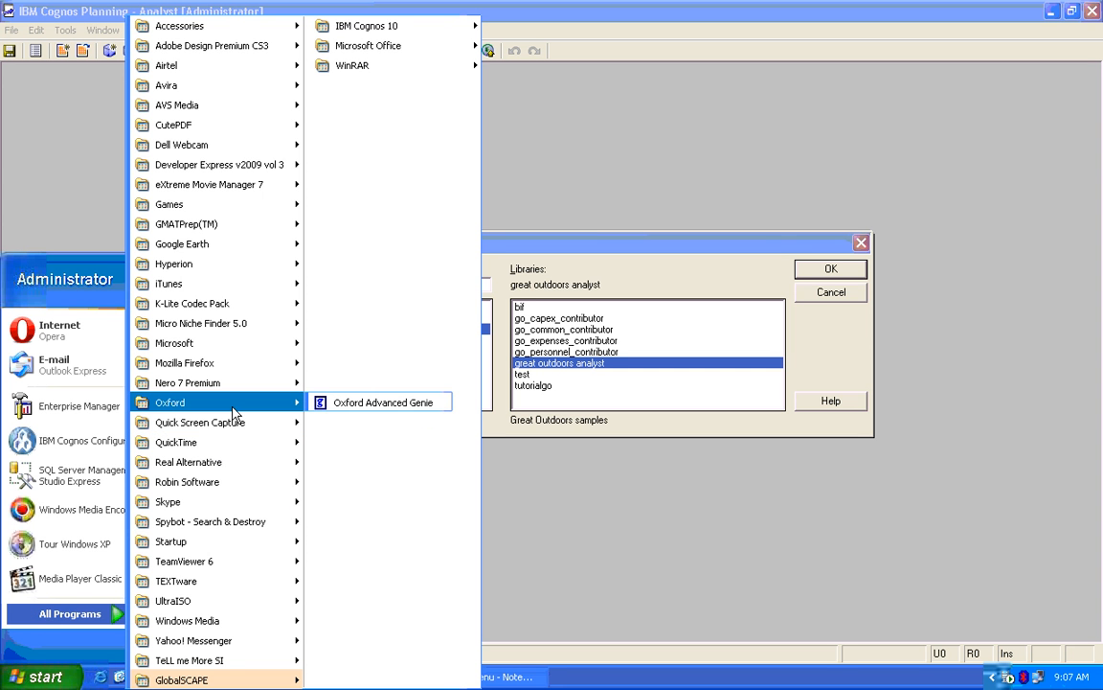
Start the comment outline under My Menu with an indented Model line
{"action": "left_click", "coordinate": [704, 601]}
{"action": "left_click", "coordinate": [473, 684]}
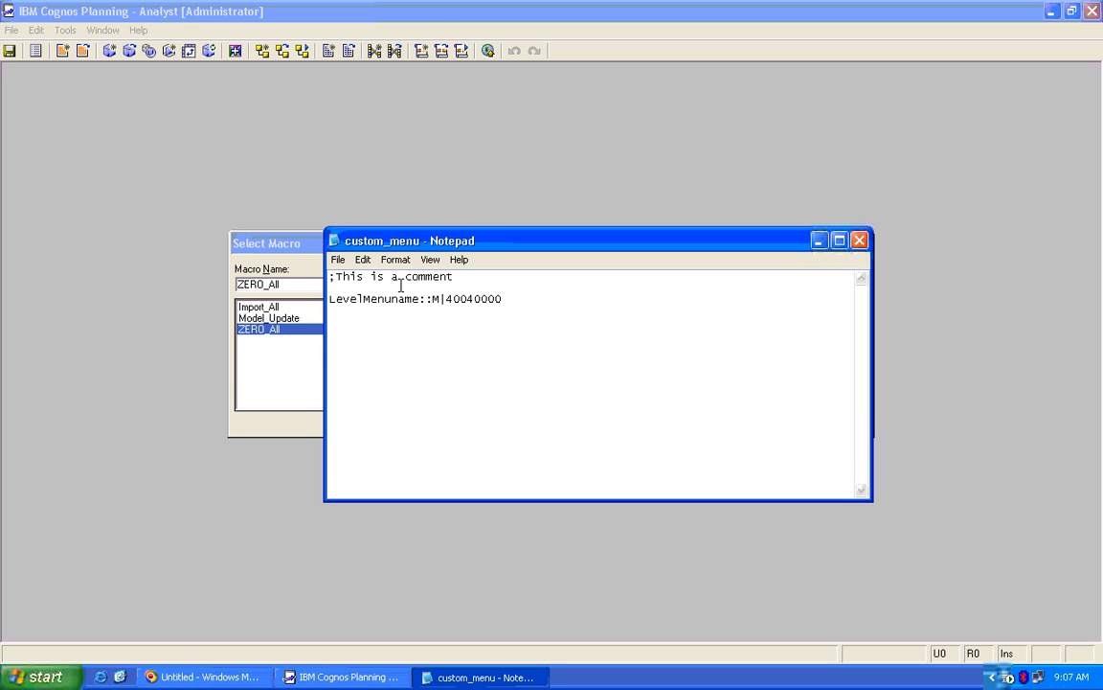
{"action": "type", "text": ";My Menu"}
{"action": "key", "text": "Return"}
{"action": "type", "text": ";"}
{"action": "key", "text": "Tab"}
{"action": "key", "text": "BackSpace"}
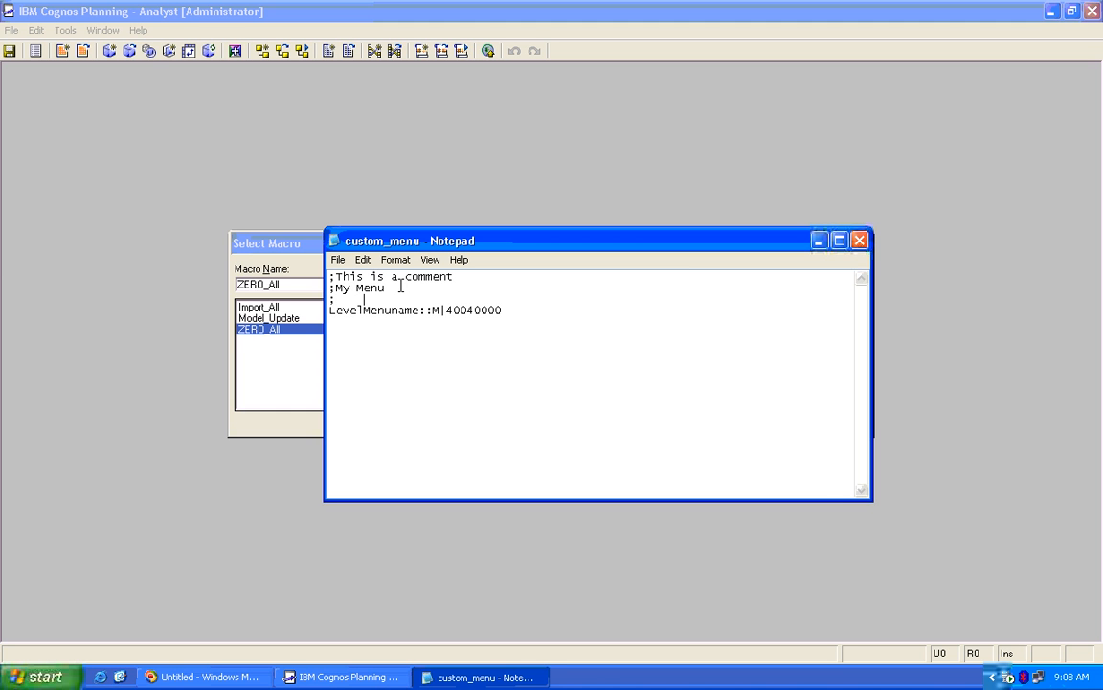
{"action": "type", "text": "Model"}
Add comment lines Import All Data, Update Model, Zero and Zero all data
{"action": "key", "text": "Return"}
{"action": "type", "text": ";    "}
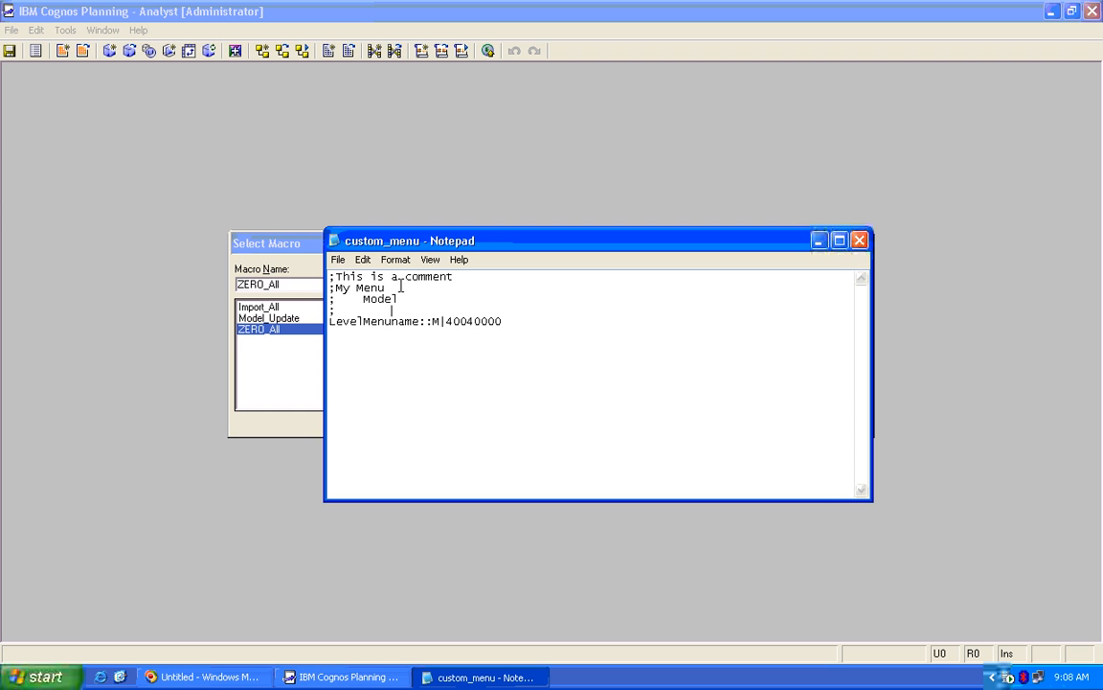
{"action": "type", "text": "    Import All Data"}
{"action": "key", "text": "Return"}
{"action": "type", "text": ";        "}
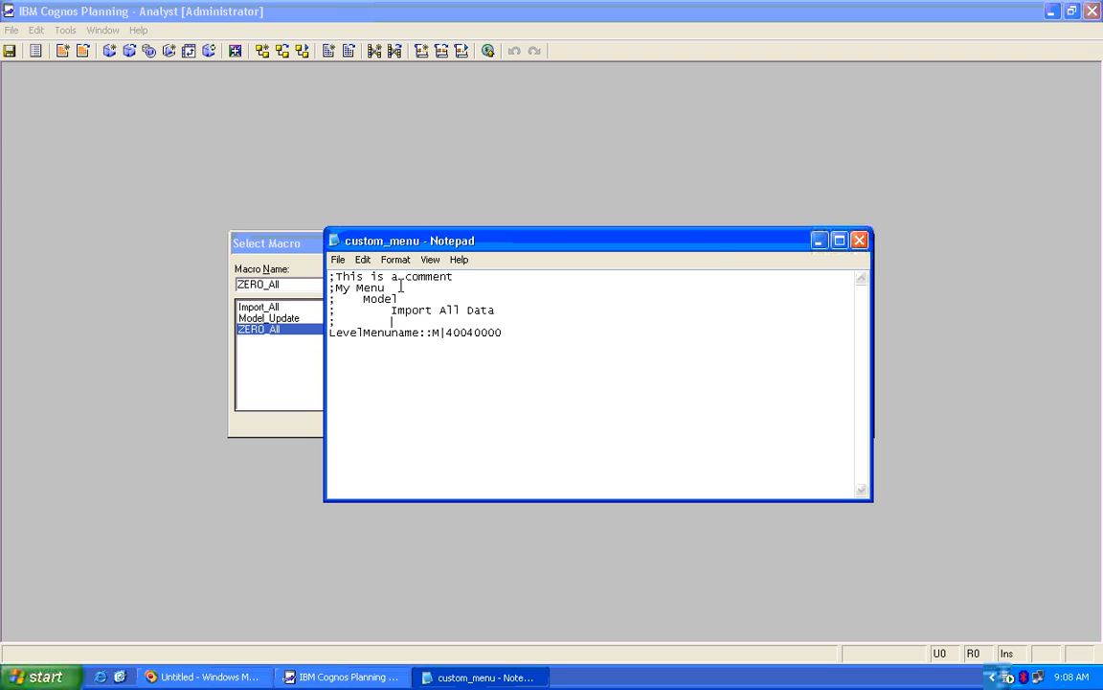
{"action": "type", "text": "Model Up"}
{"action": "type", "text": "date"}
{"action": "key", "text": "BackSpace"}
{"action": "key", "text": "BackSpace"}
{"action": "key", "text": "BackSpace"}
{"action": "key", "text": "BackSpace"}
{"action": "key", "text": "BackSpace"}
{"action": "key", "text": "BackSpace"}
{"action": "key", "text": "BackSpace"}
{"action": "type", "text": "Update"}
{"action": "key", "text": "End"}
{"action": "key", "text": "Return"}
{"action": "type", "text": ";    Zero"}
{"action": "key", "text": "Return"}
{"action": "type", "text": ";        Zero all data"}
{"action": "key", "text": "Return"}
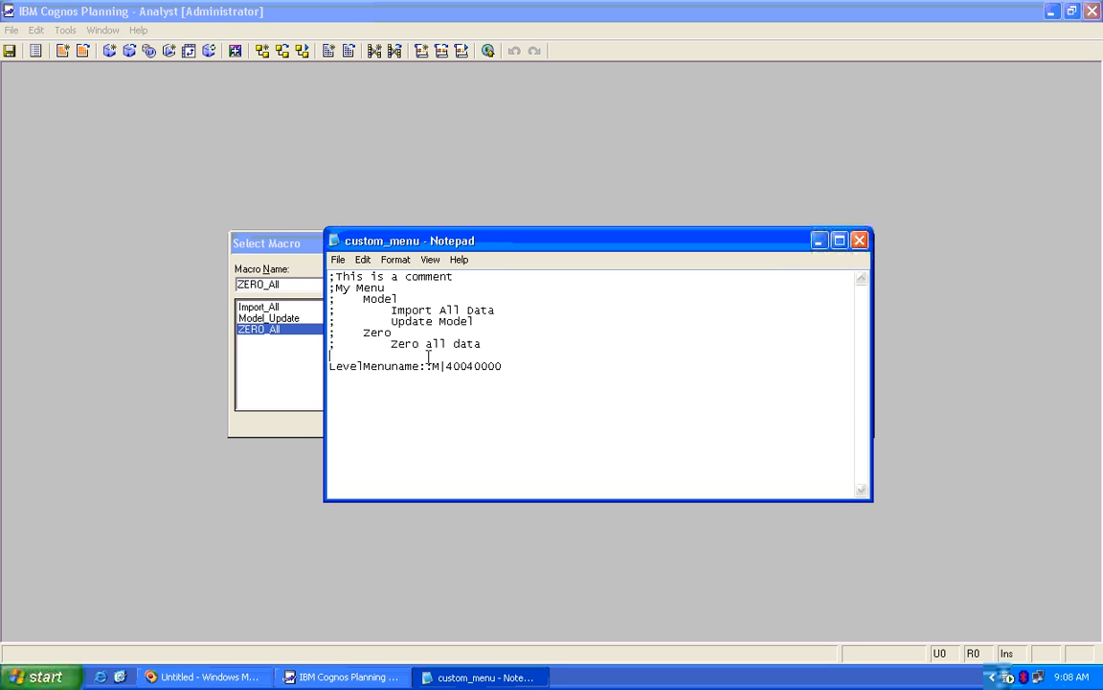
Review the LevelMenuname line, highlighting its library number 40040000
{"action": "left_click", "coordinate": [331, 367]}
{"action": "left_click_drag", "start_coordinate": [514, 366], "coordinate": [303, 372]}
{"action": "left_click", "coordinate": [527, 365]}
{"action": "left_click_drag", "start_coordinate": [513, 365], "coordinate": [321, 370]}
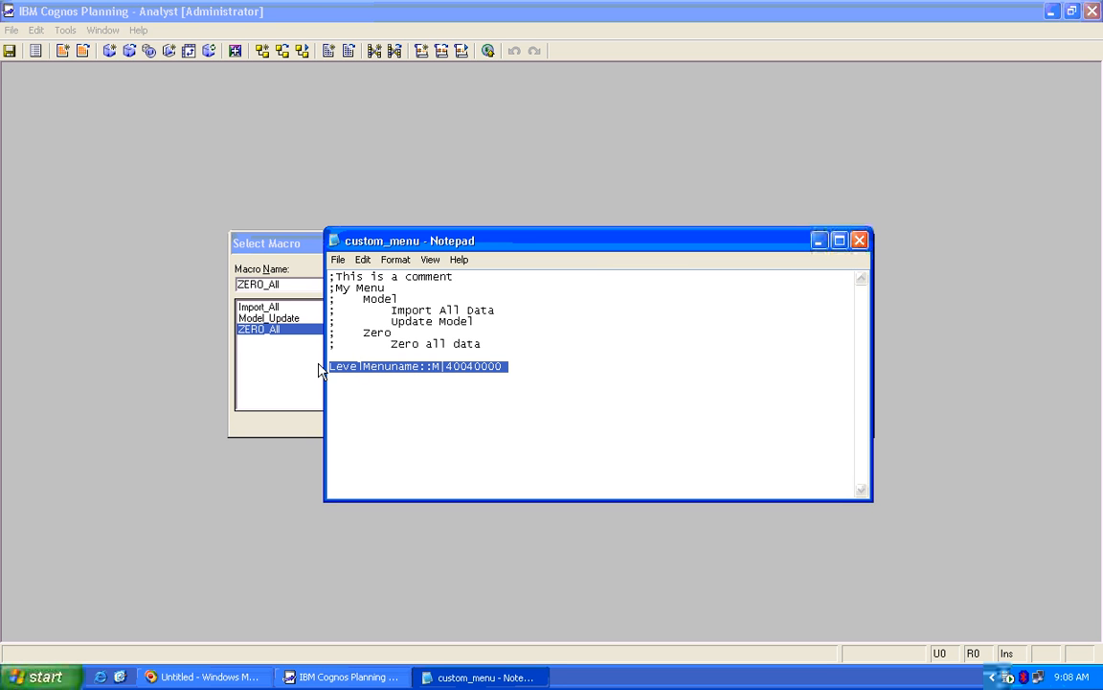
{"action": "left_click", "coordinate": [525, 365]}
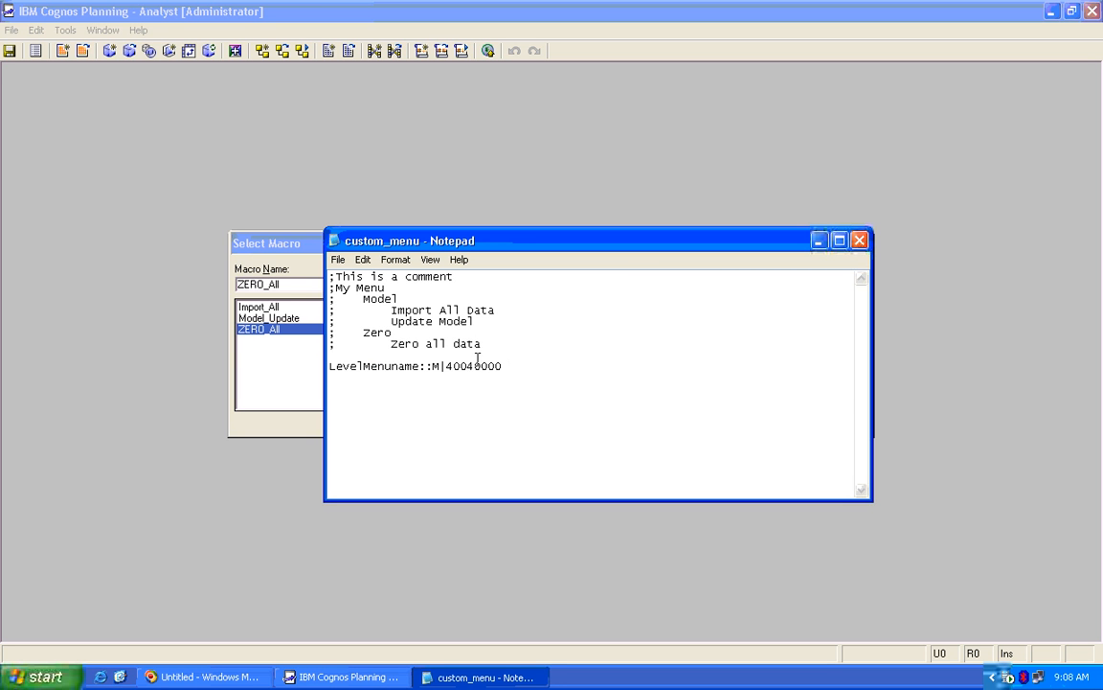
{"action": "left_click_drag", "start_coordinate": [532, 367], "coordinate": [459, 367]}
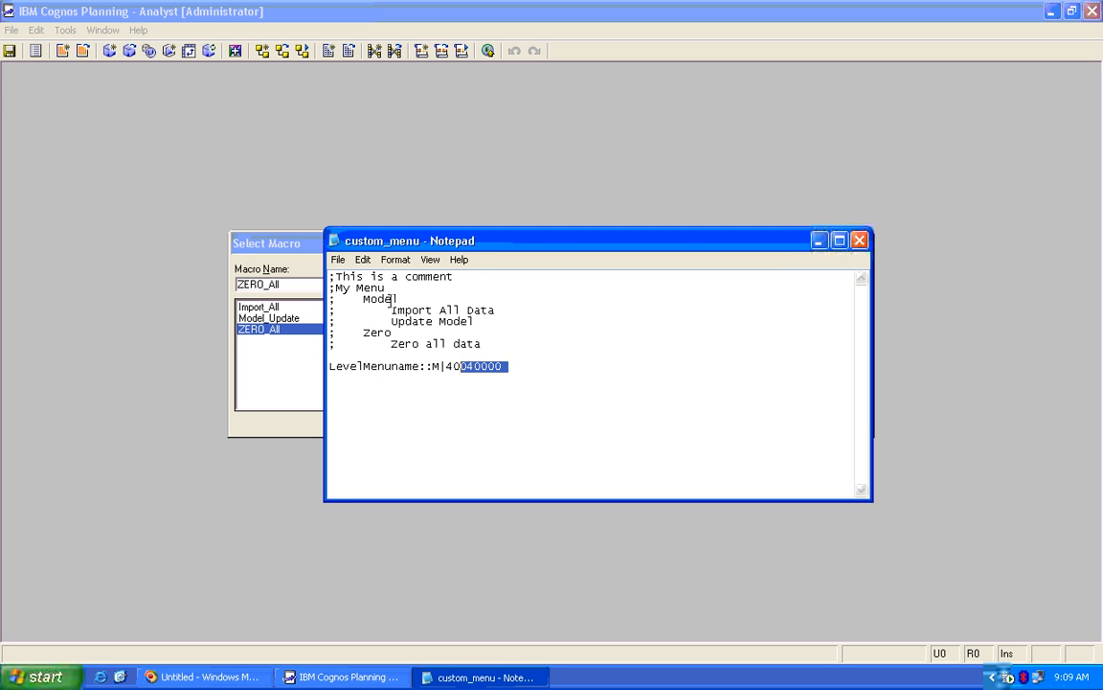
{"action": "left_click", "coordinate": [303, 247]}
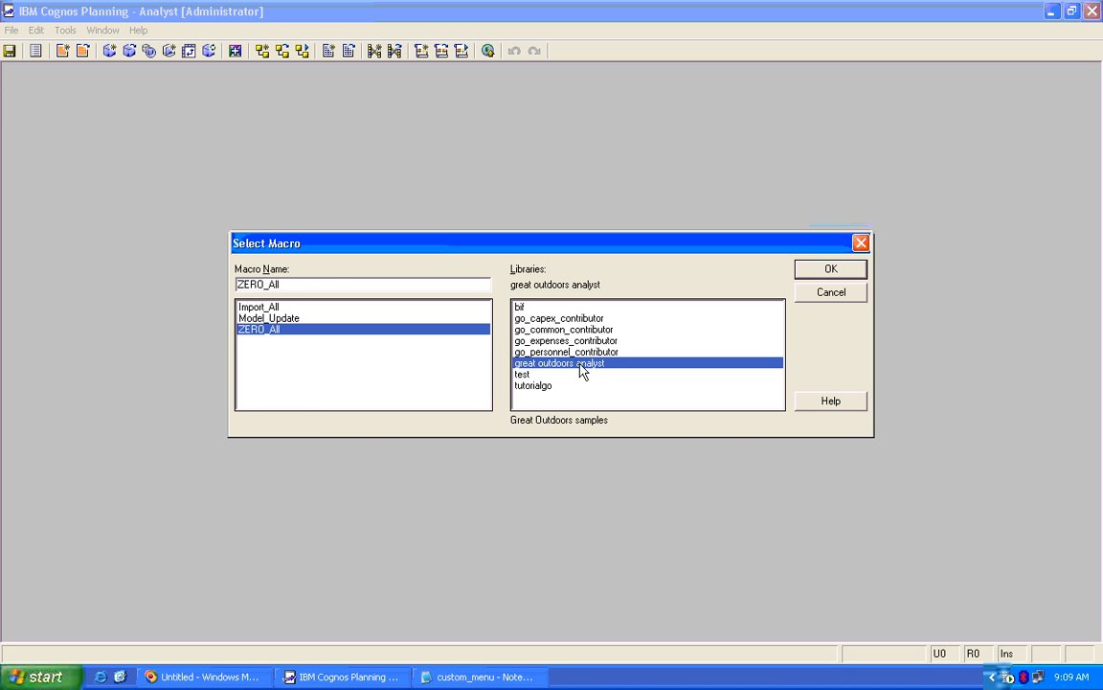
Verify great outdoors analyst is library 40040000 in Maintain Libraries and Users, then return to Notepad
{"action": "left_click", "coordinate": [809, 294]}
{"action": "left_click", "coordinate": [12, 29]}
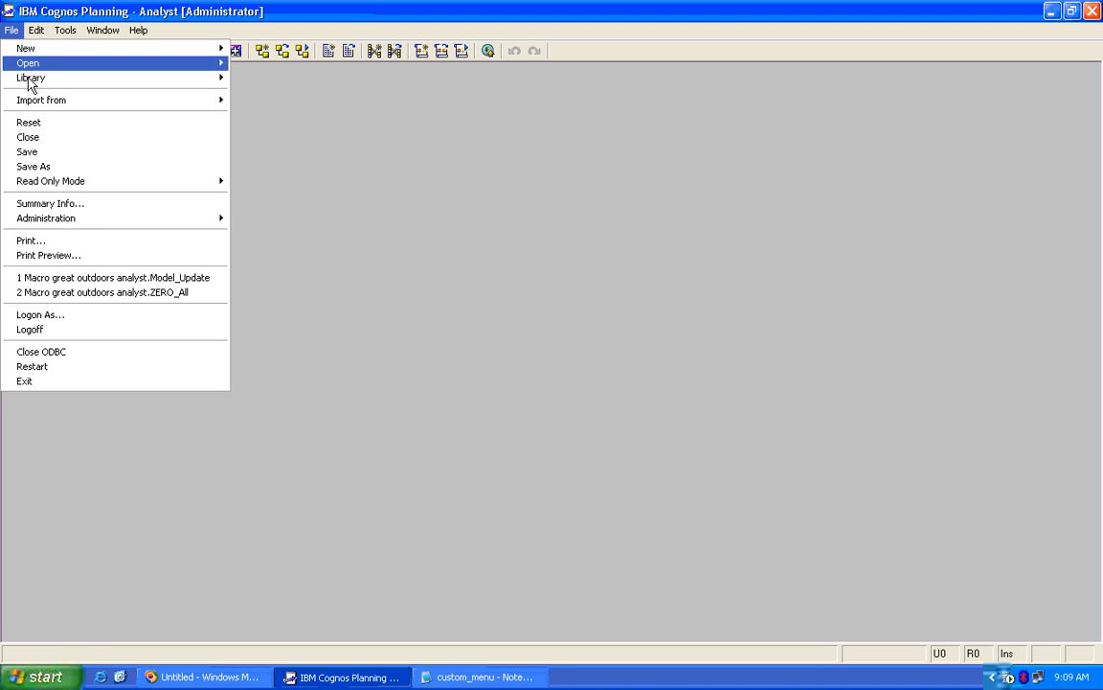
{"action": "mouse_move", "coordinate": [120, 220]}
{"action": "left_click", "coordinate": [287, 218]}
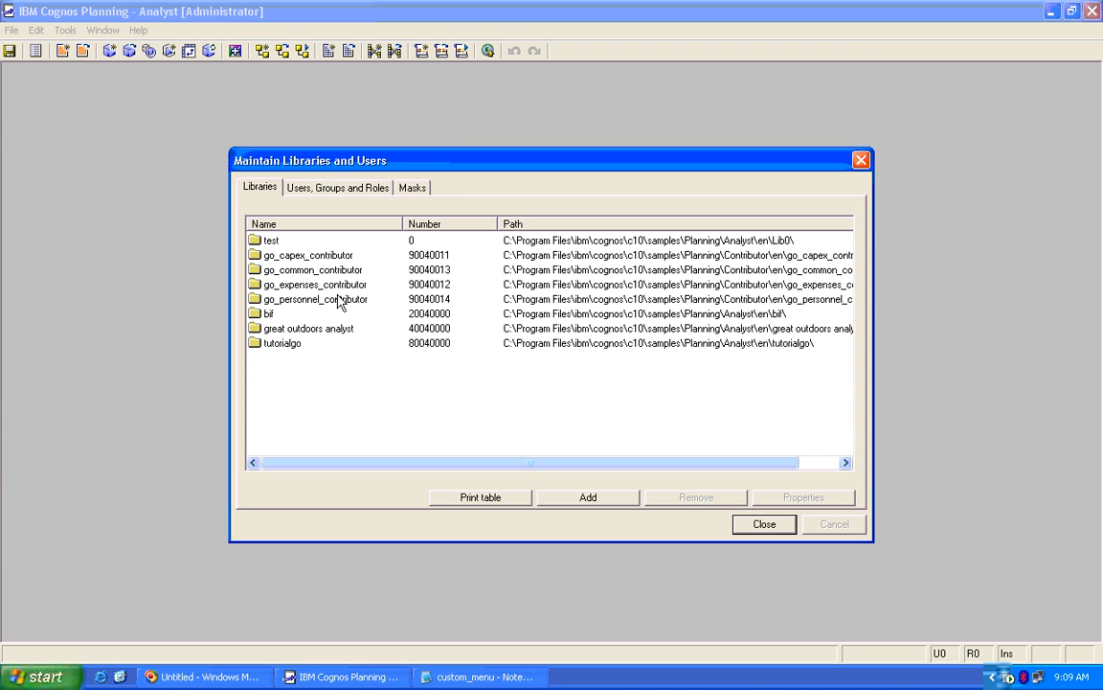
{"action": "left_click", "coordinate": [403, 329]}
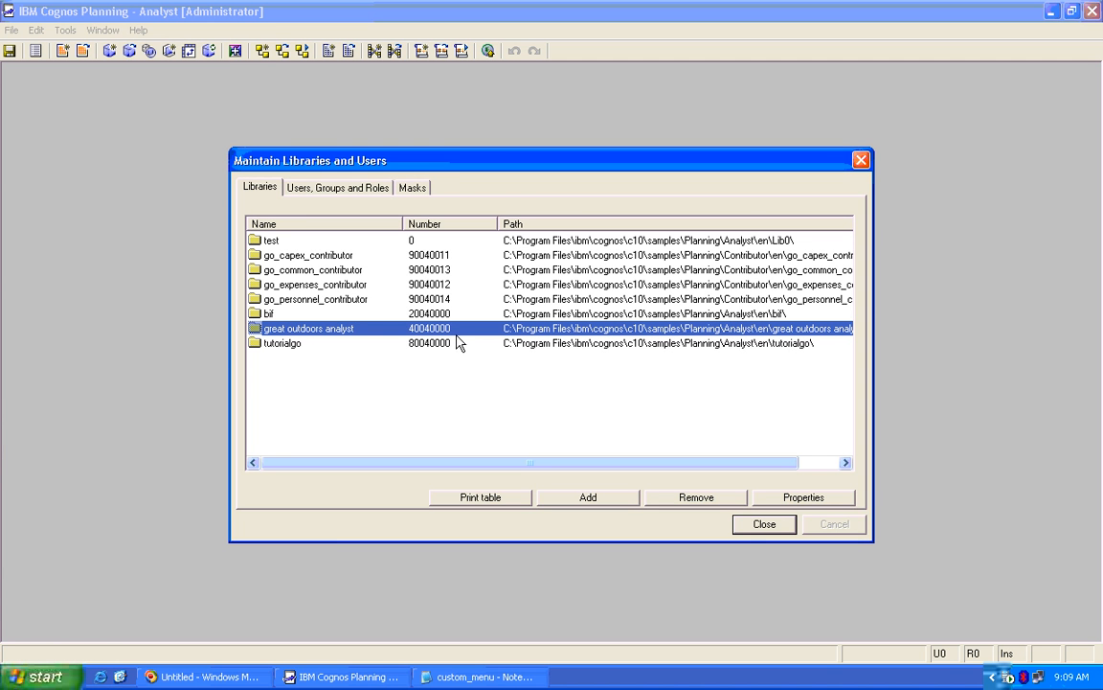
{"action": "left_click", "coordinate": [765, 524]}
{"action": "left_click", "coordinate": [477, 676]}
{"action": "left_click", "coordinate": [448, 365]}
{"action": "left_click_drag", "start_coordinate": [446, 366], "coordinate": [486, 367]}
{"action": "left_click", "coordinate": [522, 366]}
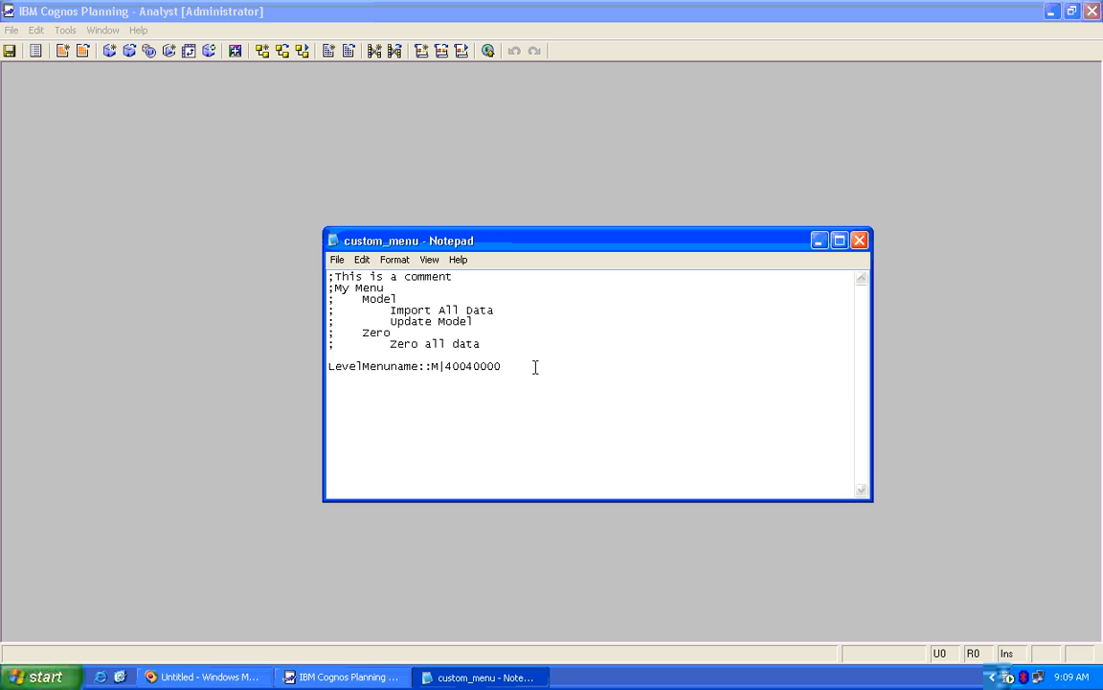
Append 'item name' to the LevelMenuname template line and comment it out with ';'
{"action": "type", "text": "item name"}
{"action": "key", "text": "Home"}
{"action": "type", "text": ";"}
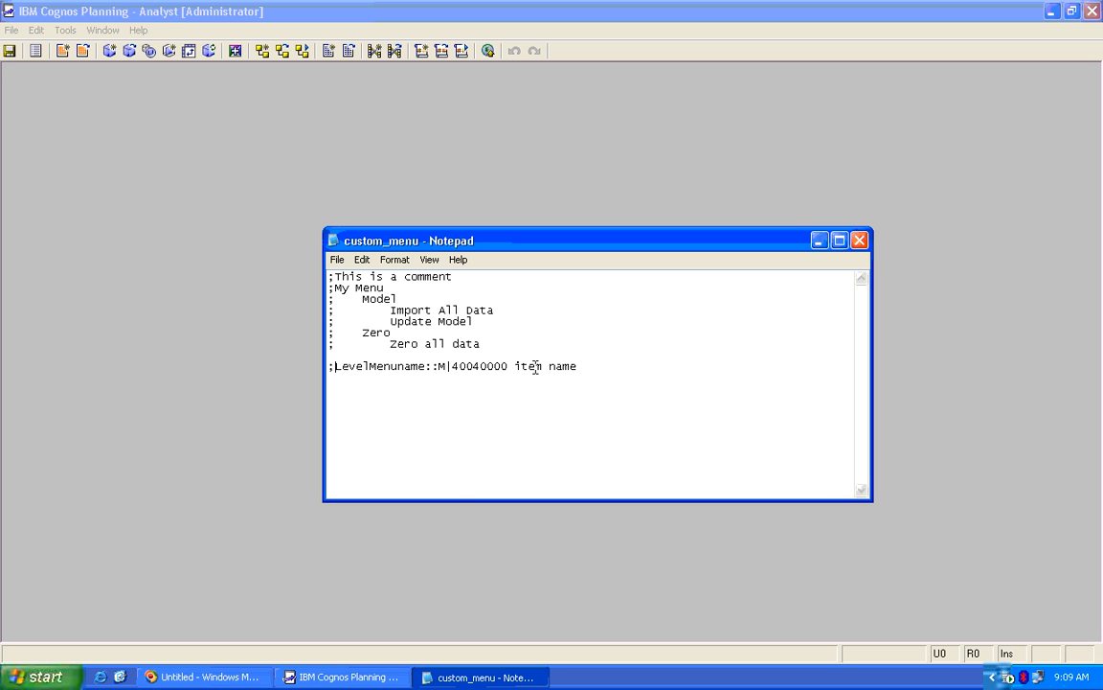
Type entries 1My Menu, 2Model and 3Import All Data::M|40040000 on new lines
{"action": "key", "text": "Return"}
{"action": "type", "text": "1"}
{"action": "type", "text": "My Menu"}
{"action": "type", "text": "2"}
{"action": "type", "text": "Model"}
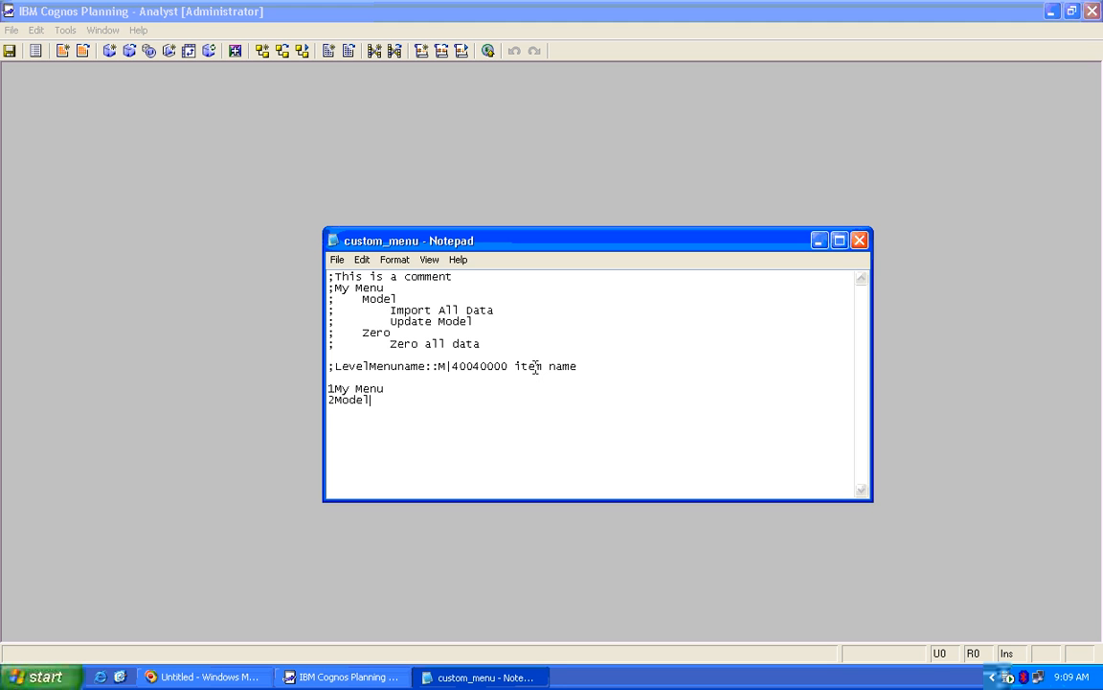
{"action": "key", "text": "Return"}
{"action": "type", "text": "3Import All Data::M"}
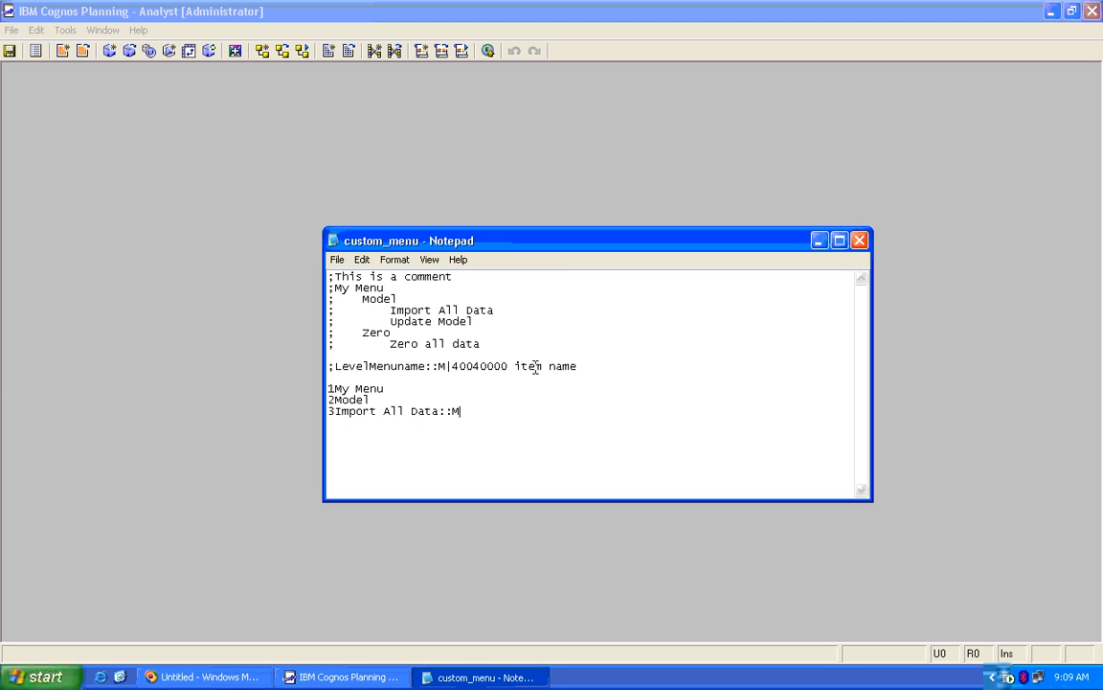
{"action": "type", "text": "|40040000"}
Check Analyst's macro list, then finish the Import All Data line with Import_All
{"action": "left_click", "coordinate": [658, 169]}
{"action": "left_click", "coordinate": [442, 51]}
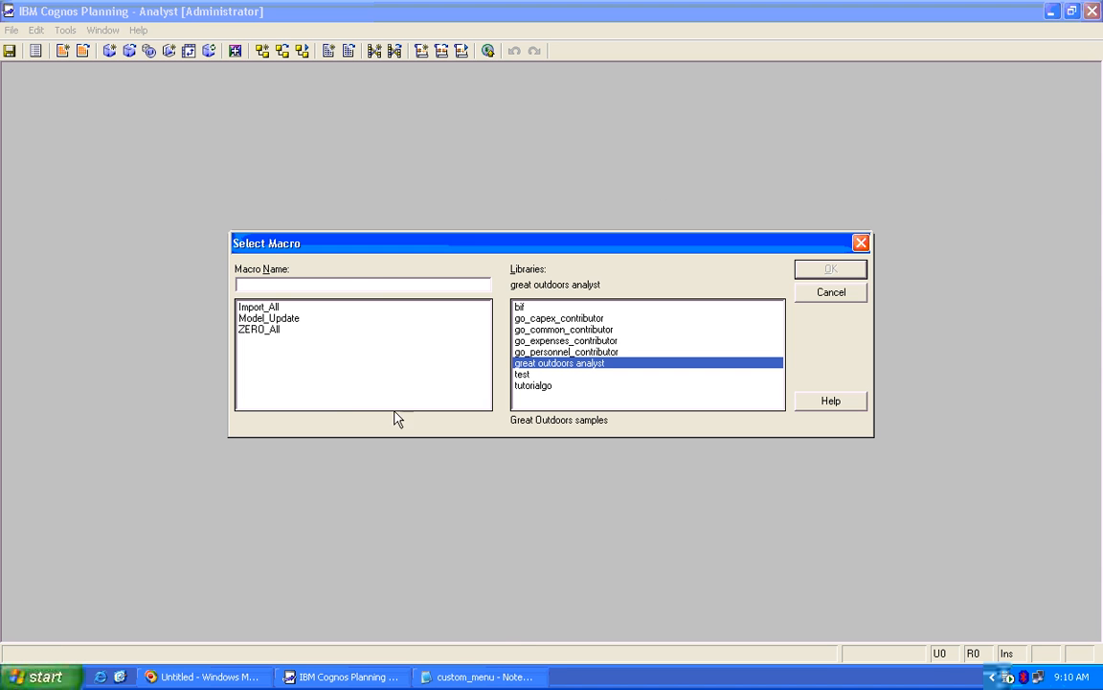
{"action": "left_click", "coordinate": [493, 676]}
{"action": "type", "text": "Import_Al"}
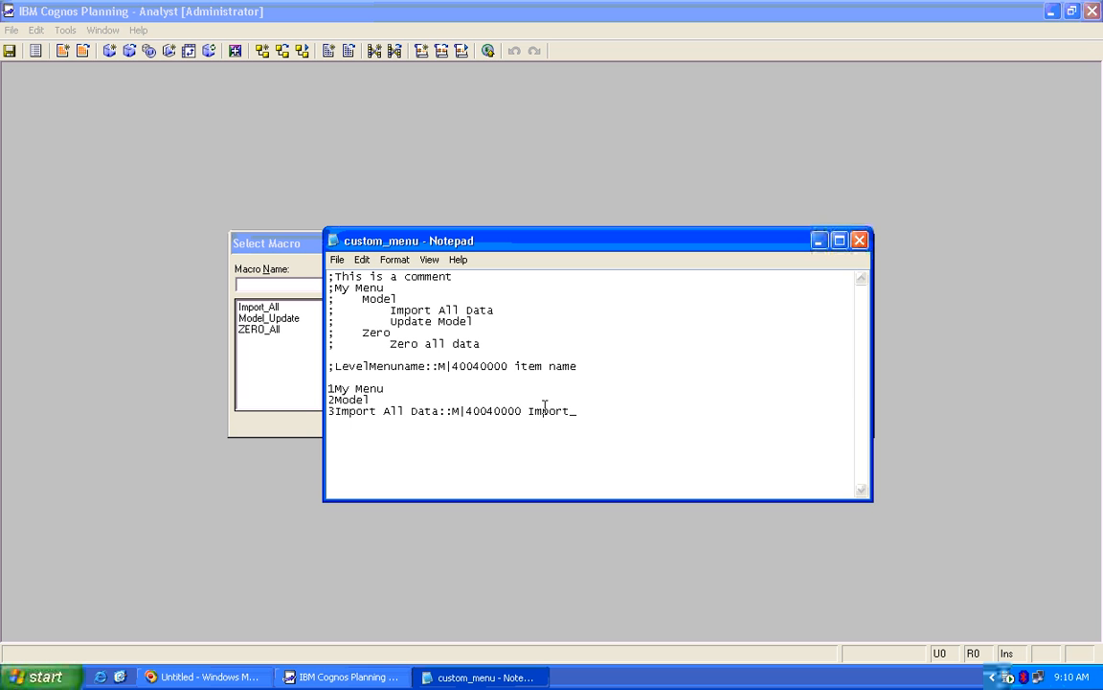
{"action": "type", "text": "l"}
{"action": "key", "text": "Return"}
Duplicate that line and edit the copy into 3Update Model::M|40040000 Model_Update
{"action": "key", "text": "Up"}
{"action": "key", "text": "shift+End"}
{"action": "key", "text": "ctrl+c"}
{"action": "key", "text": "Down"}
{"action": "key", "text": "ctrl+v"}
{"action": "key", "text": "Home"}
{"action": "key", "text": "Delete"}
{"action": "key", "text": "Delete"}
{"action": "key", "text": "Delete"}
{"action": "key", "text": "Delete"}
{"action": "key", "text": "Delete"}
{"action": "key", "text": "Delete"}
{"action": "key", "text": "Delete"}
{"action": "key", "text": "Delete"}
{"action": "key", "text": "Delete"}
{"action": "key", "text": "Delete"}
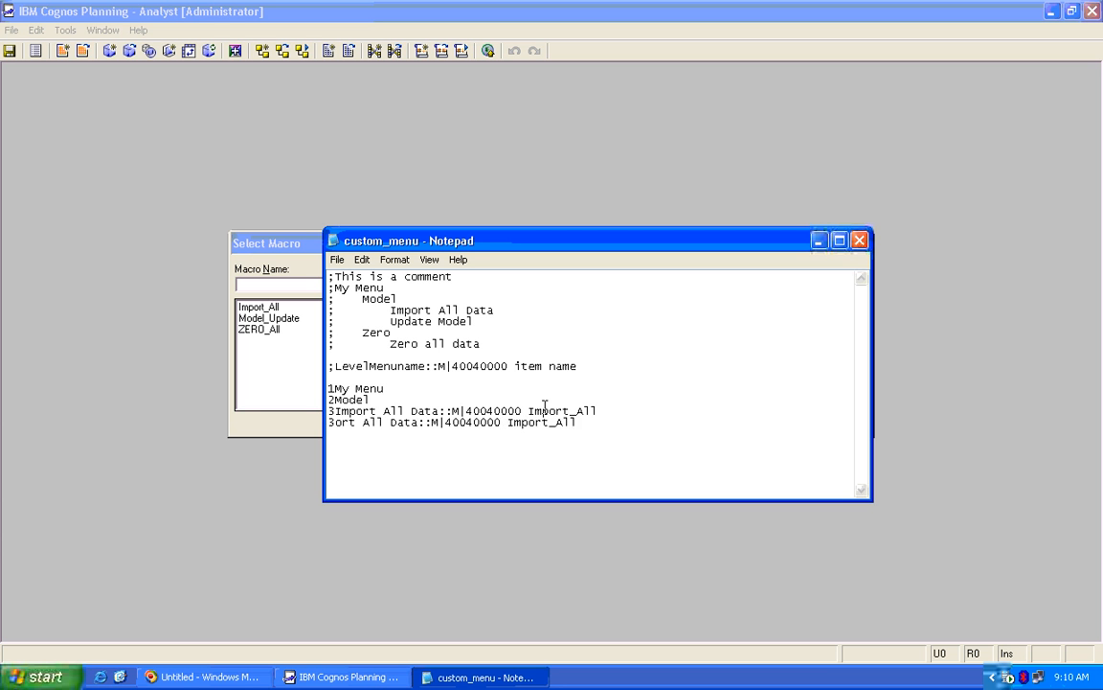
{"action": "type", "text": "Update Model"}
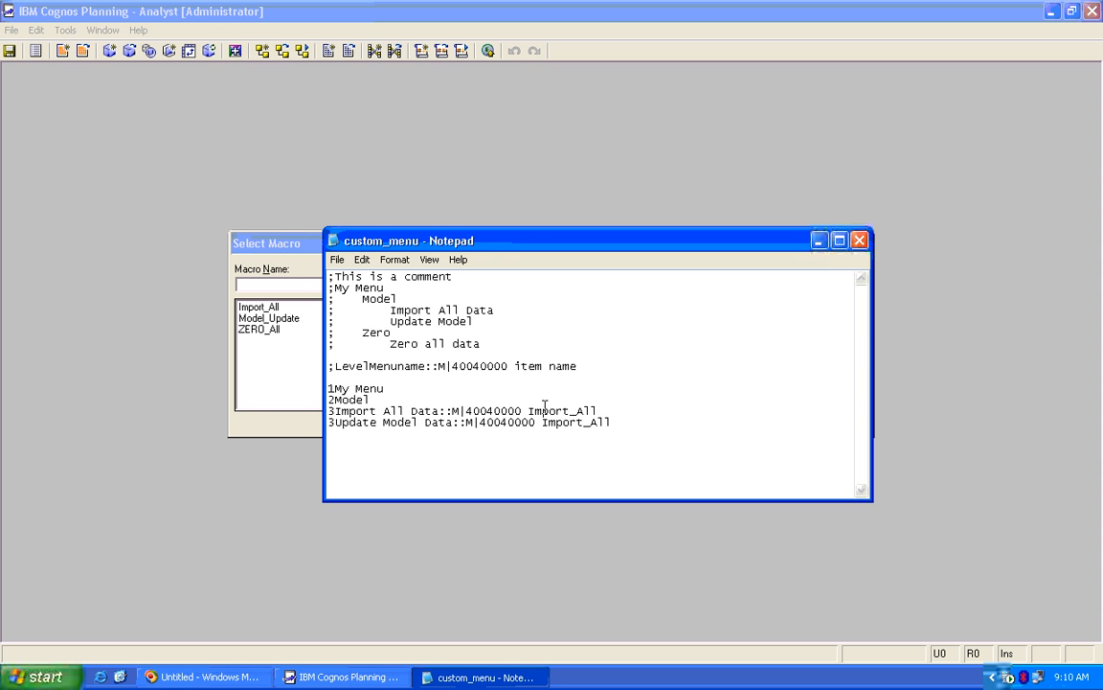
{"action": "key", "text": "Delete"}
{"action": "key", "text": "Delete"}
{"action": "key", "text": "Delete"}
{"action": "key", "text": "Delete"}
{"action": "key", "text": "Delete"}
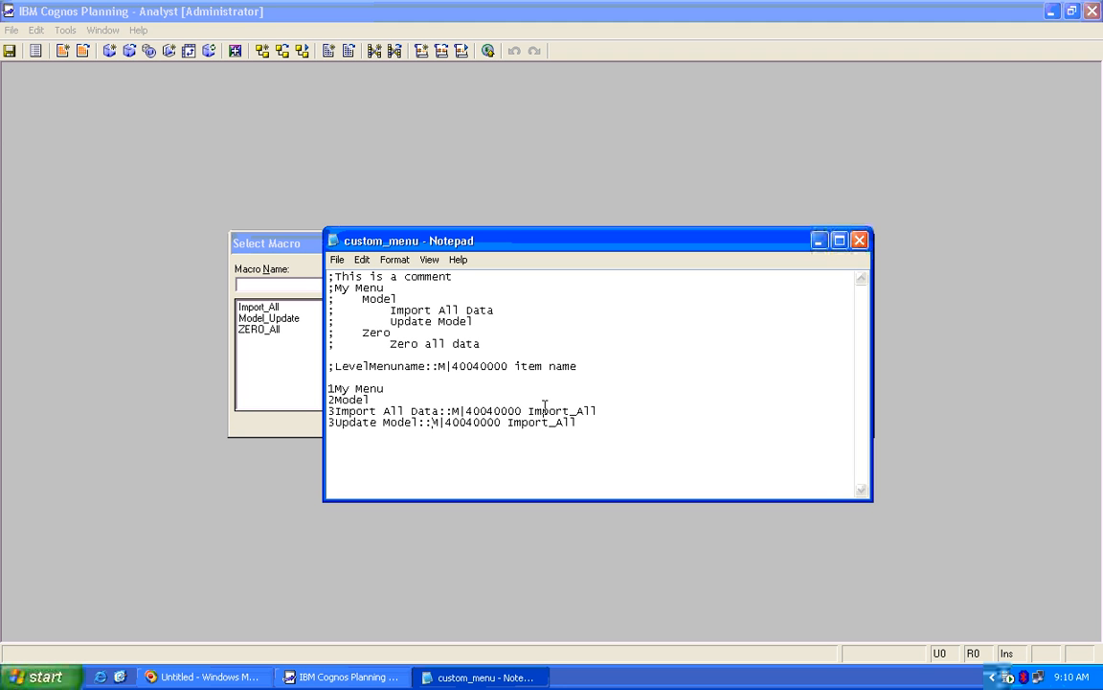
{"action": "key", "text": "Right"}
{"action": "key", "text": "Right"}
{"action": "key", "text": "Right"}
{"action": "key", "text": "Right"}
{"action": "key", "text": "Right"}
{"action": "key", "text": "Right"}
{"action": "key", "text": "Right"}
{"action": "key", "text": "Right"}
{"action": "key", "text": "Right"}
{"action": "key", "text": "Right"}
{"action": "key", "text": "Right"}
{"action": "key", "text": "BackSpace"}
{"action": "key", "text": "BackSpace"}
{"action": "key", "text": "Delete"}
{"action": "key", "text": "Delete"}
{"action": "key", "text": "Delete"}
{"action": "key", "text": "Delete"}
{"action": "key", "text": "Delete"}
{"action": "key", "text": "Delete"}
{"action": "key", "text": "Delete"}
{"action": "key", "text": "Delete"}
{"action": "type", "text": "Model_Update"}
{"action": "key", "text": "Return"}
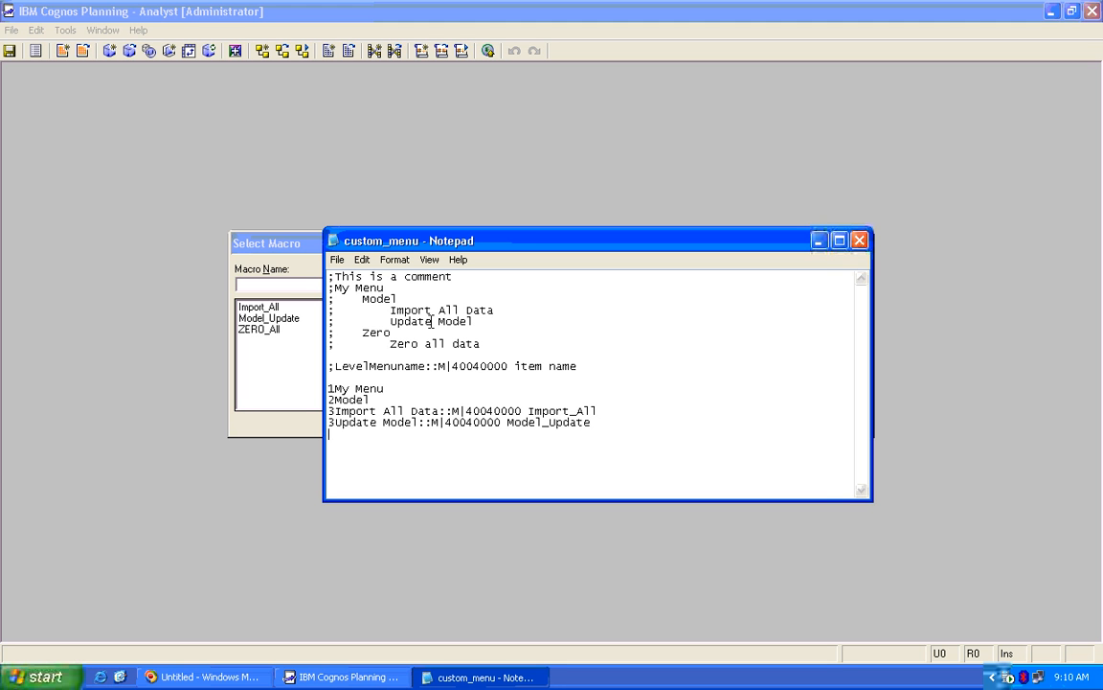
{"action": "left_click_drag", "start_coordinate": [391, 332], "coordinate": [317, 332]}
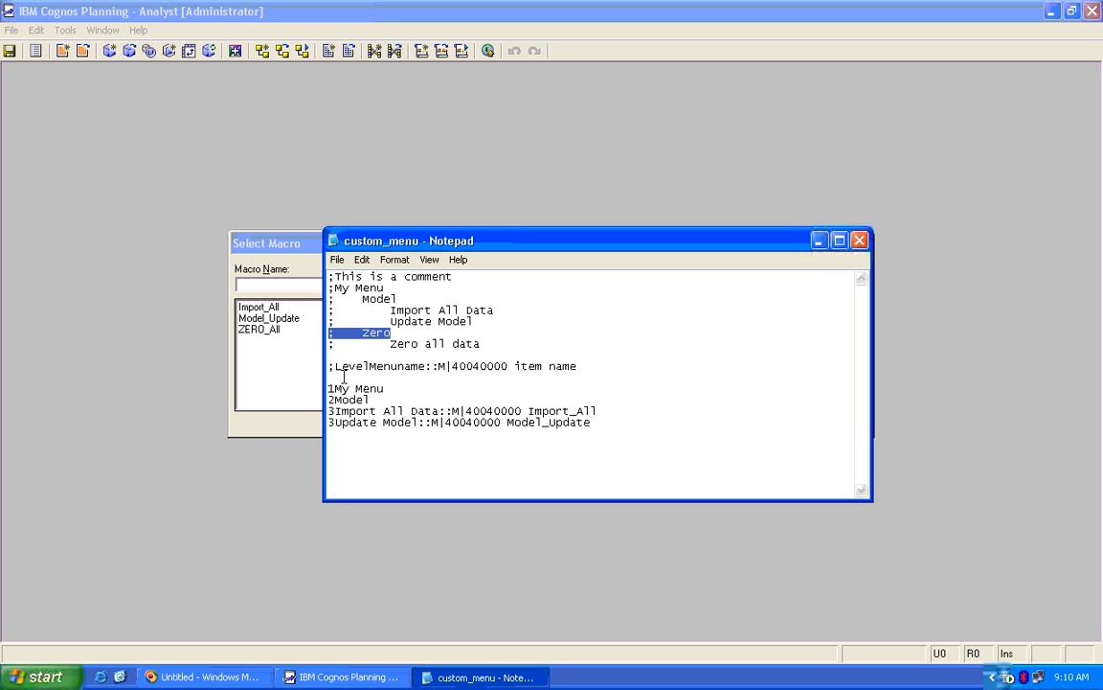
Add 2Zero and 3Zero all data::M|40040000 ZERO_All, plus a blank line above 2Model
{"action": "left_click", "coordinate": [348, 445]}
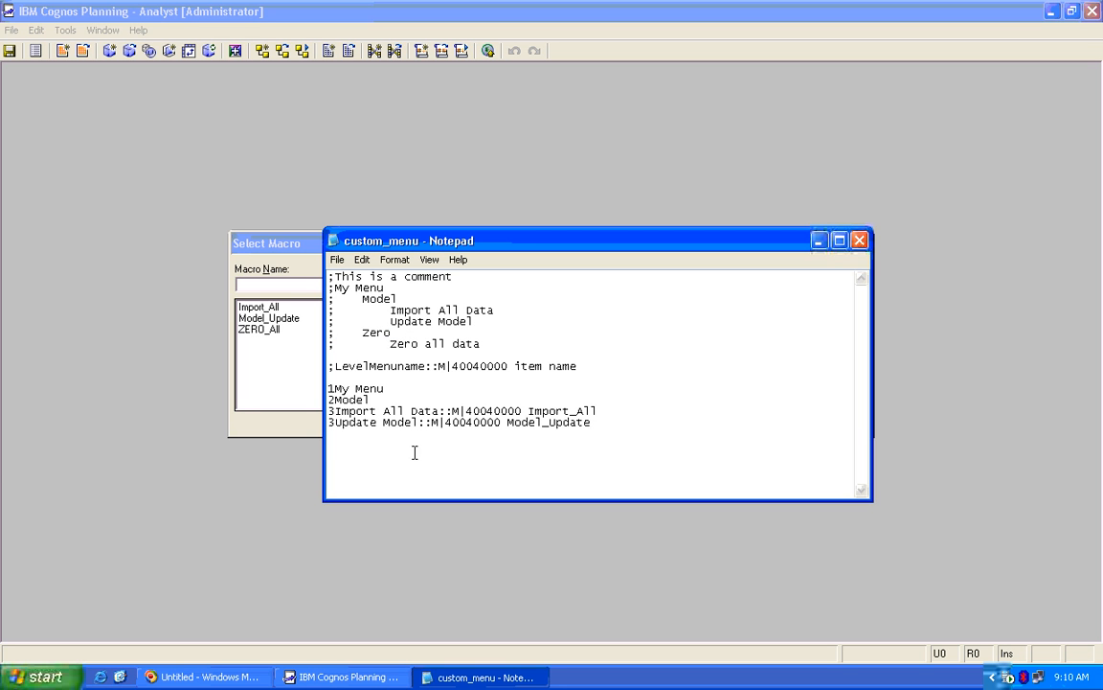
{"action": "type", "text": "2Zero"}
{"action": "key", "text": "Up"}
{"action": "key", "text": "Up"}
{"action": "key", "text": "Up"}
{"action": "key", "text": "Up"}
{"action": "key", "text": "Up"}
{"action": "key", "text": "Return"}
{"action": "key", "text": "Down"}
{"action": "key", "text": "Down"}
{"action": "key", "text": "Down"}
{"action": "key", "text": "Down"}
{"action": "key", "text": "Down"}
{"action": "type", "text": "3Zero all data::"}
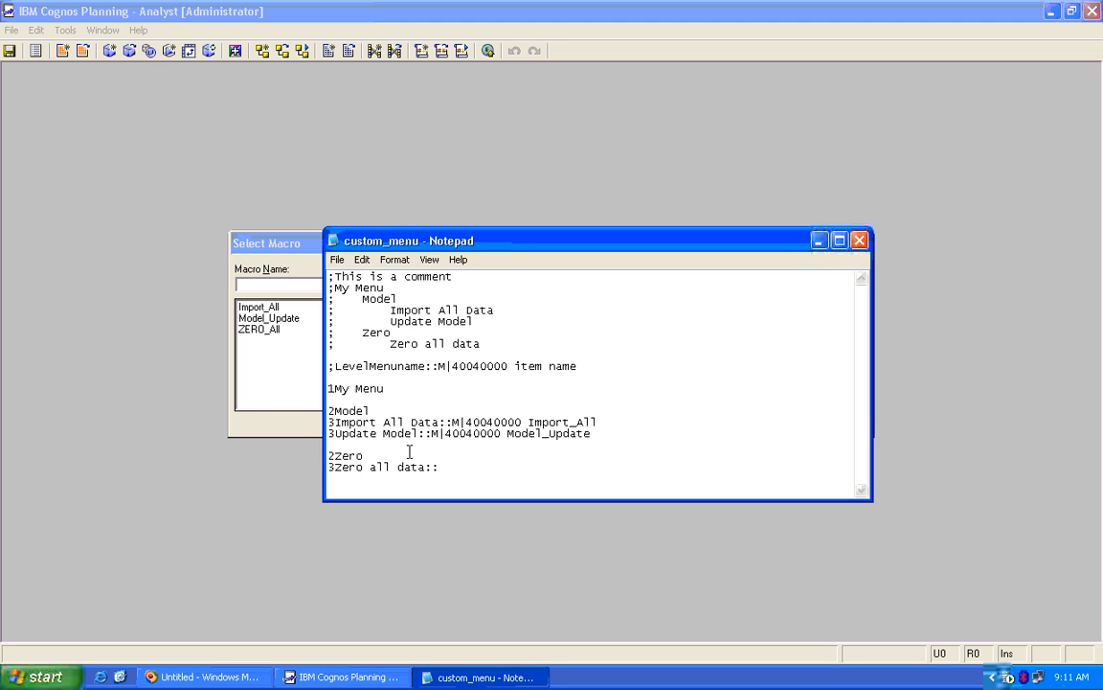
{"action": "type", "text": "M|40040000 ZERO_"}
{"action": "type", "text": "All"}
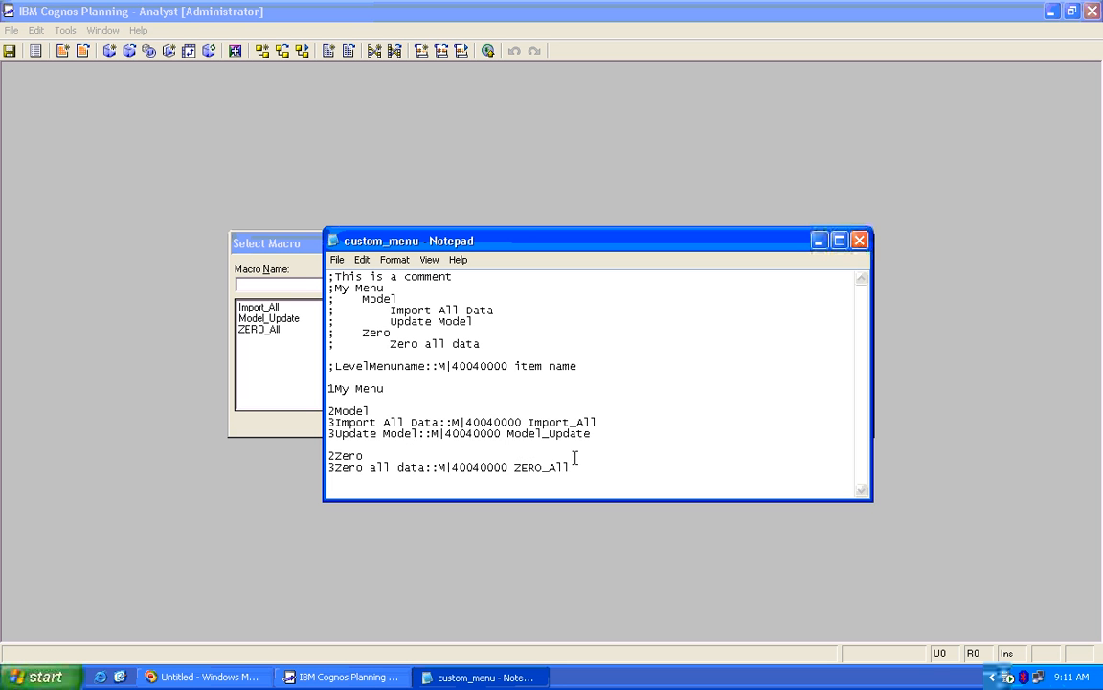
{"action": "left_click", "coordinate": [337, 260]}
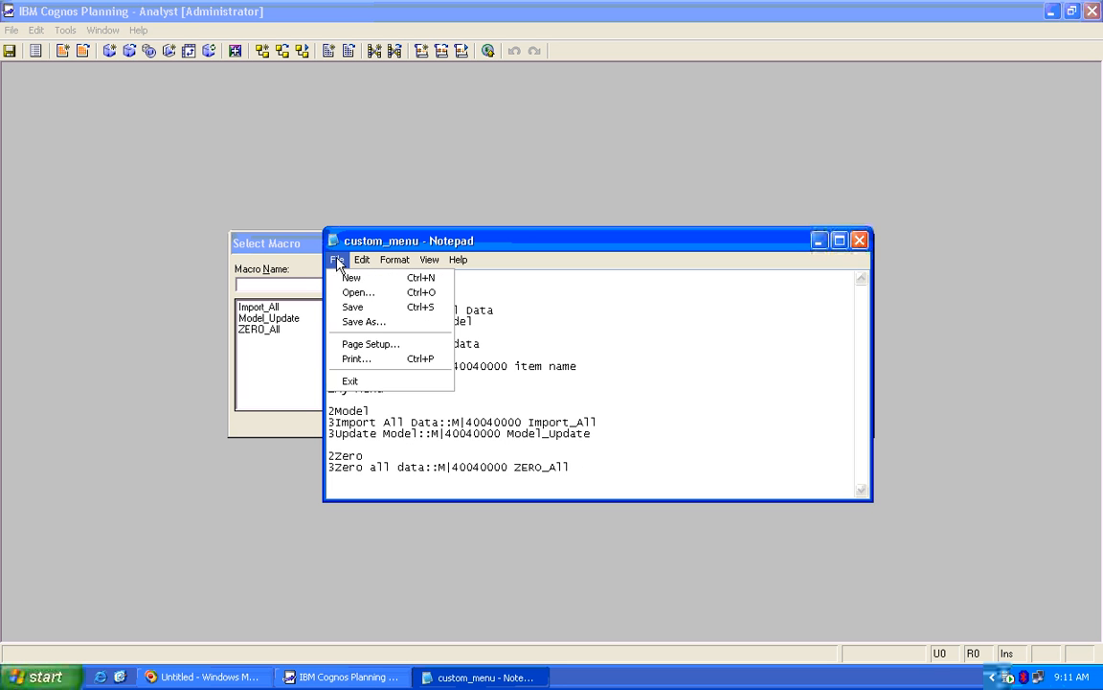
Save custom_menu and review its commented header and menu definition lines
{"action": "left_click", "coordinate": [352, 308]}
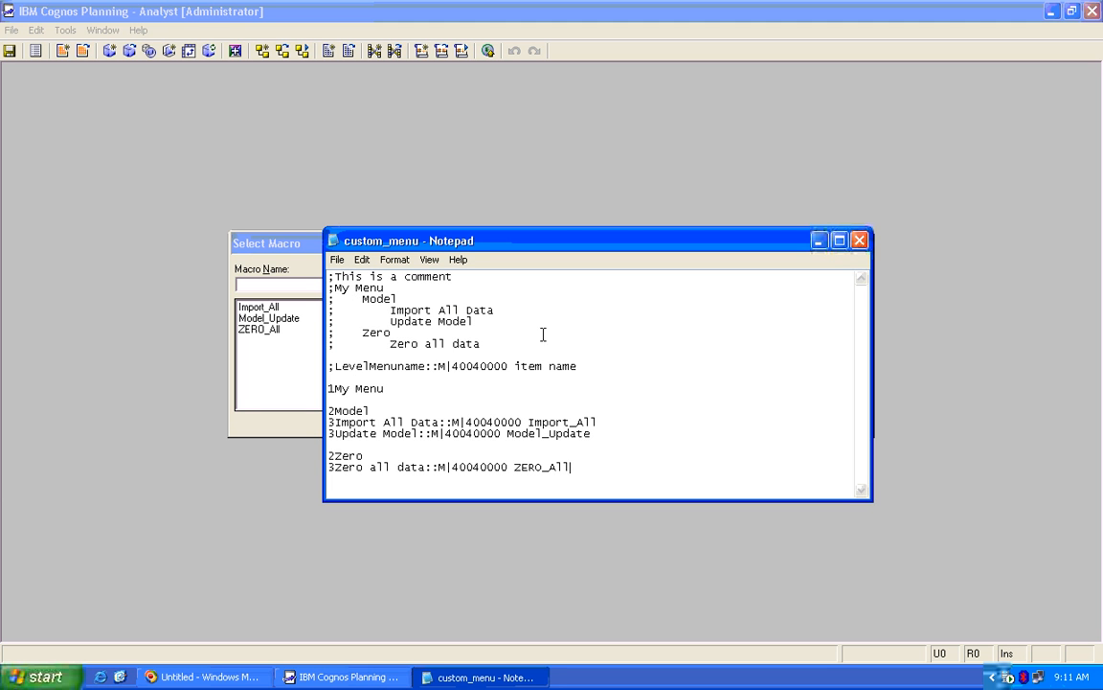
{"action": "left_click_drag", "start_coordinate": [588, 366], "coordinate": [306, 261]}
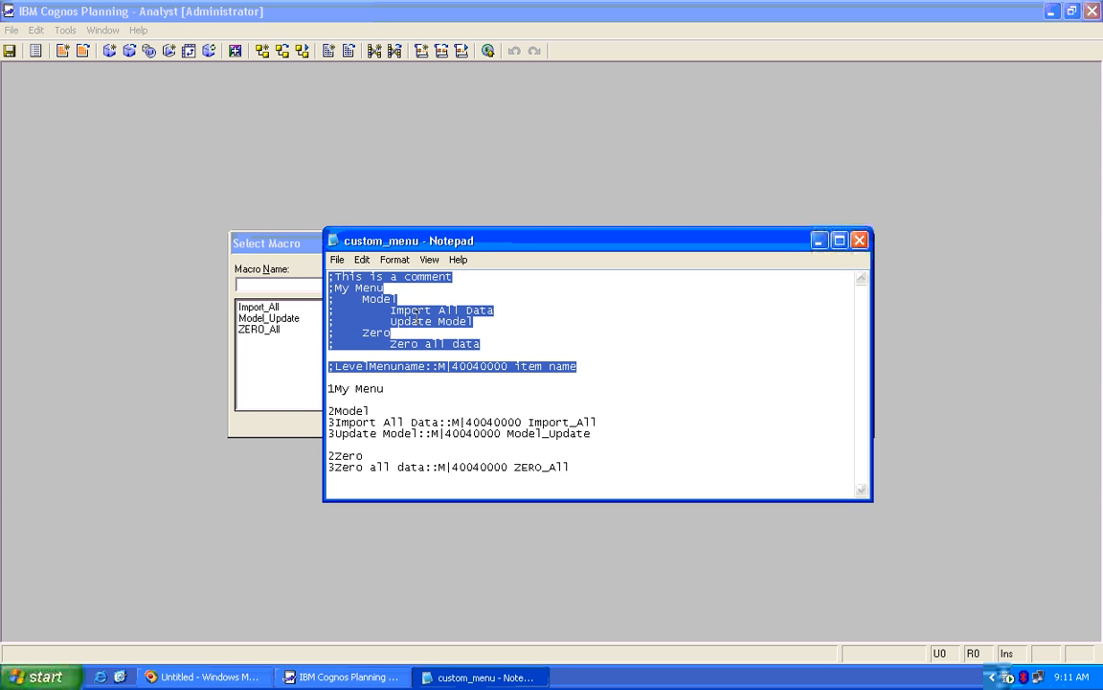
{"action": "left_click", "coordinate": [367, 352]}
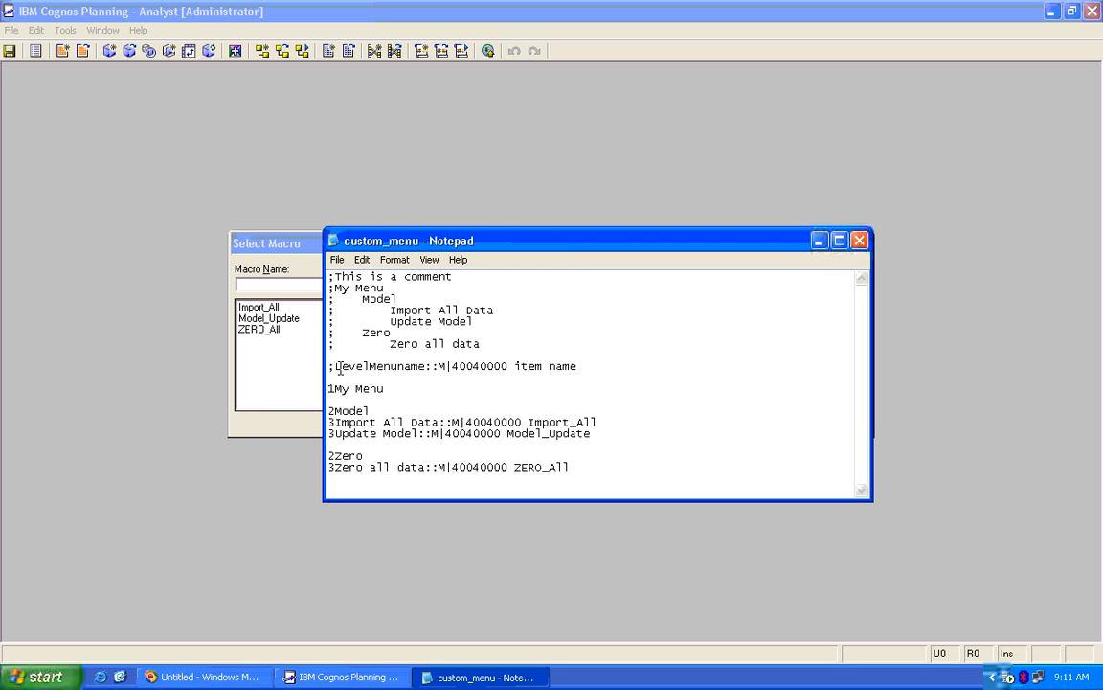
{"action": "left_click_drag", "start_coordinate": [335, 367], "coordinate": [328, 344]}
{"action": "left_click", "coordinate": [330, 335]}
{"action": "left_click_drag", "start_coordinate": [573, 371], "coordinate": [279, 244]}
{"action": "left_click", "coordinate": [337, 387]}
{"action": "left_click_drag", "start_coordinate": [330, 384], "coordinate": [604, 484]}
{"action": "left_click", "coordinate": [614, 483]}
Close Notepad and cancel the Select Macro dialog
{"action": "left_click", "coordinate": [859, 241]}
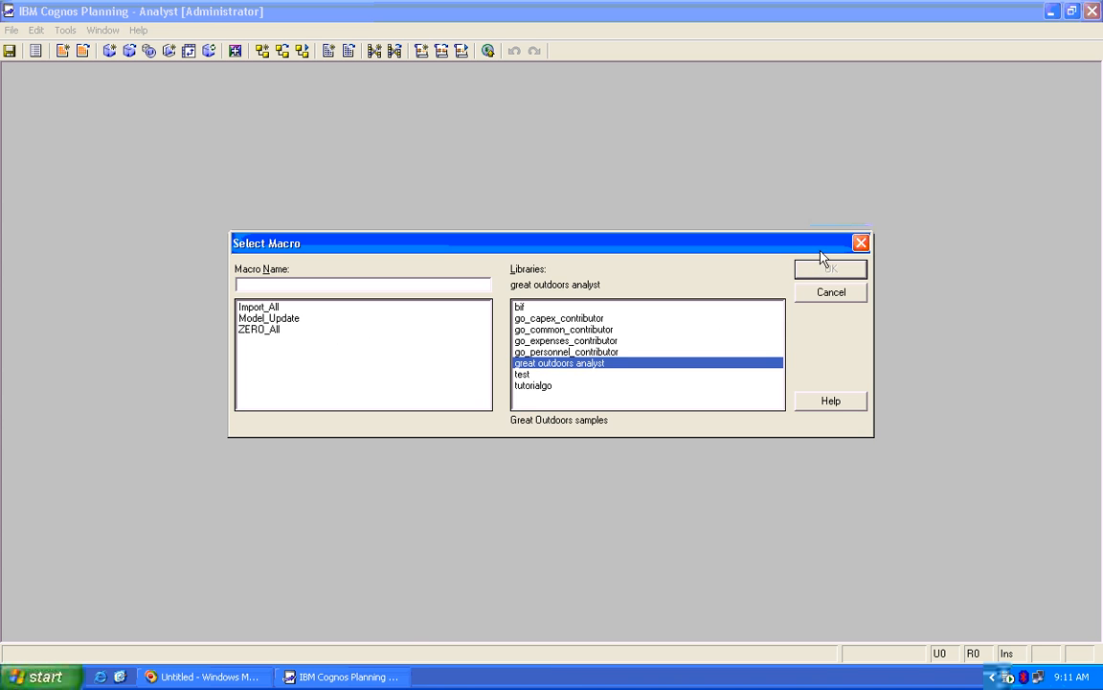
{"action": "left_click", "coordinate": [838, 297]}
{"action": "left_click", "coordinate": [65, 29]}
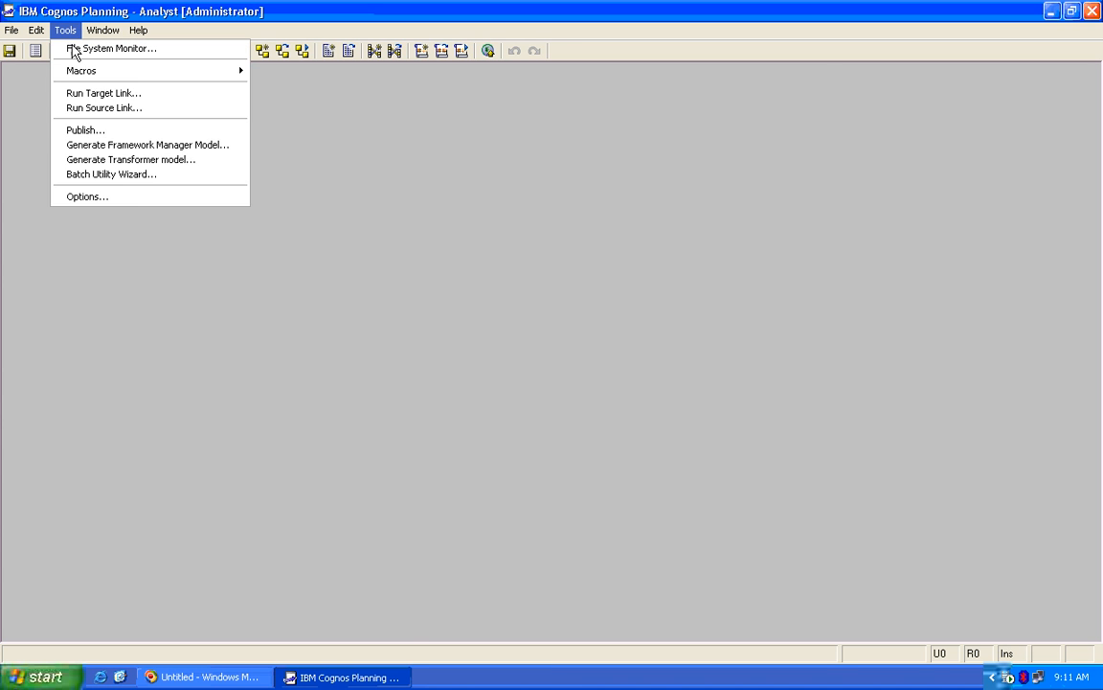
Set Desktop\custom_menu as Analyst's custom menu file in Options and accept the restart
{"action": "left_click", "coordinate": [182, 199]}
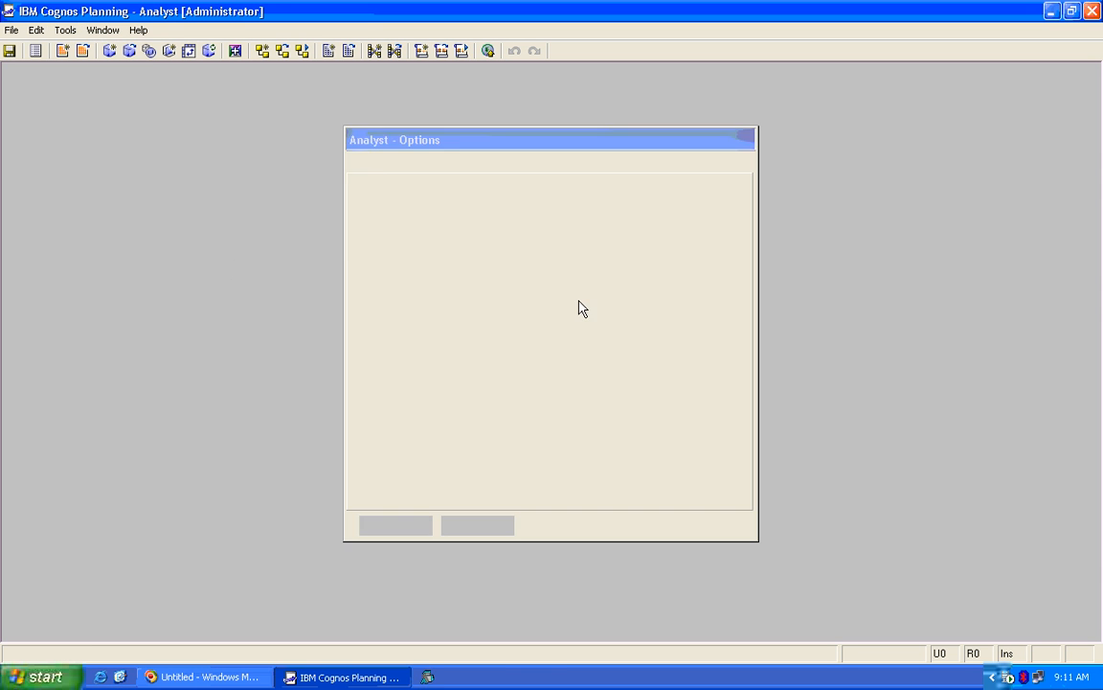
{"action": "left_click", "coordinate": [580, 165]}
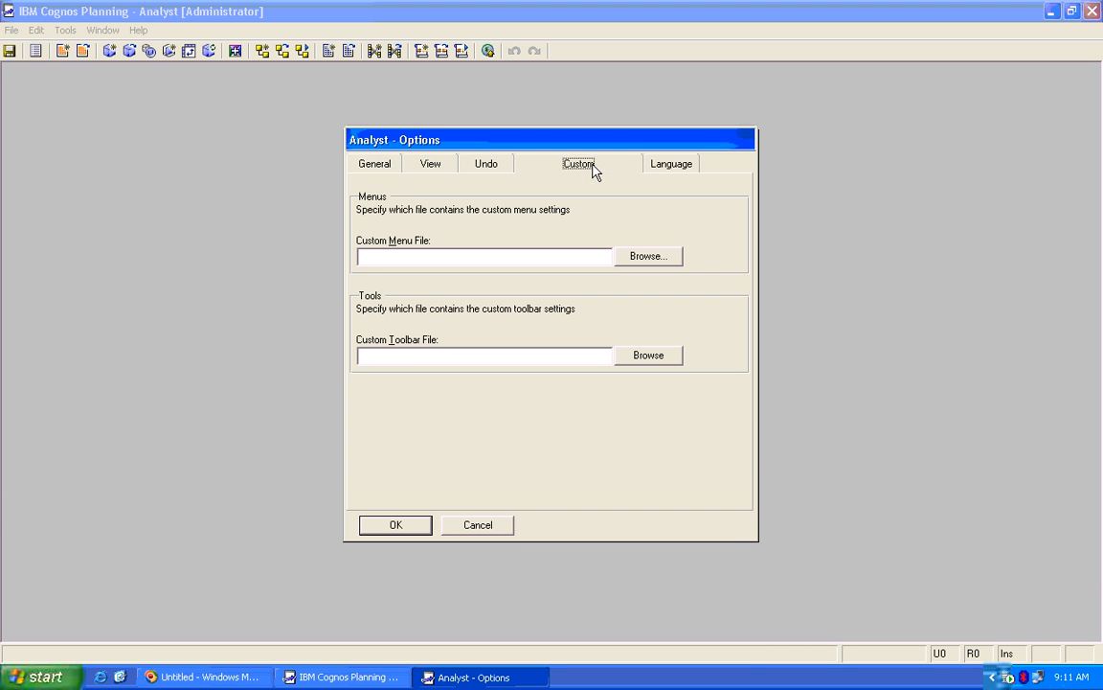
{"action": "left_click", "coordinate": [667, 262]}
{"action": "left_click", "coordinate": [401, 258]}
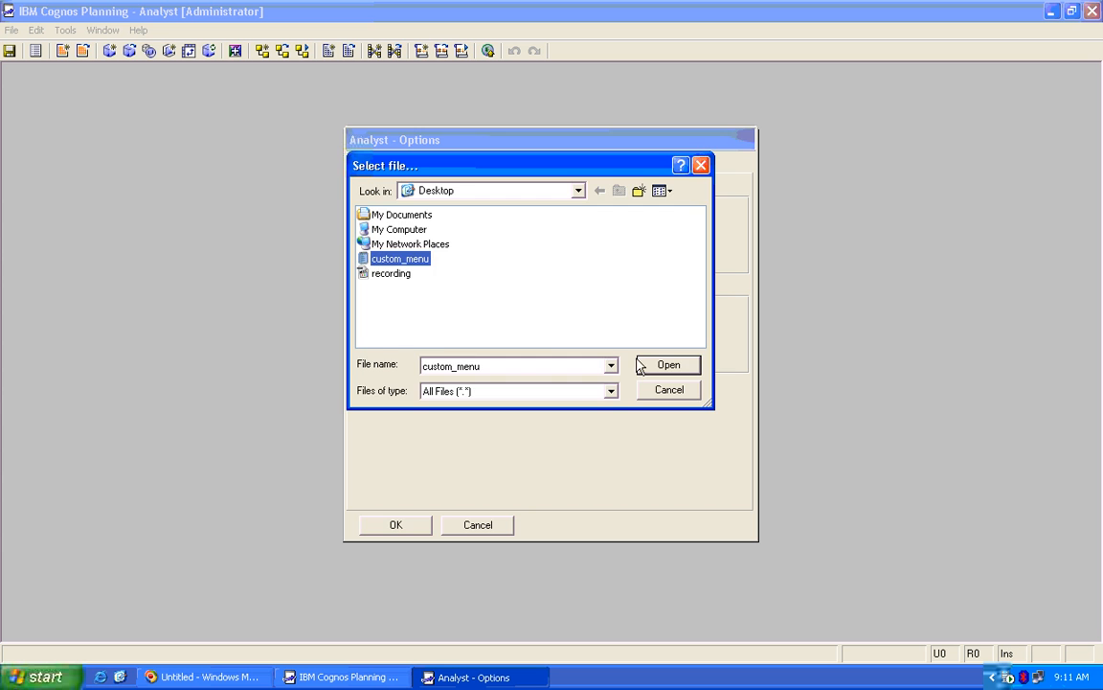
{"action": "left_click", "coordinate": [661, 365]}
{"action": "left_click", "coordinate": [393, 527]}
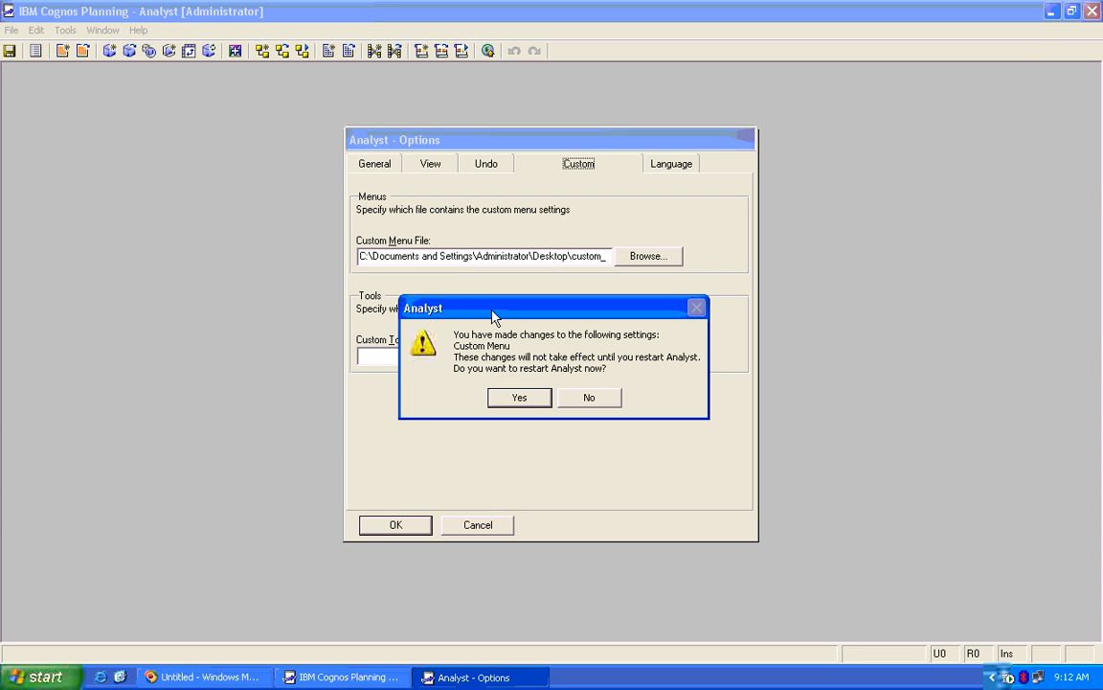
{"action": "left_click", "coordinate": [517, 399]}
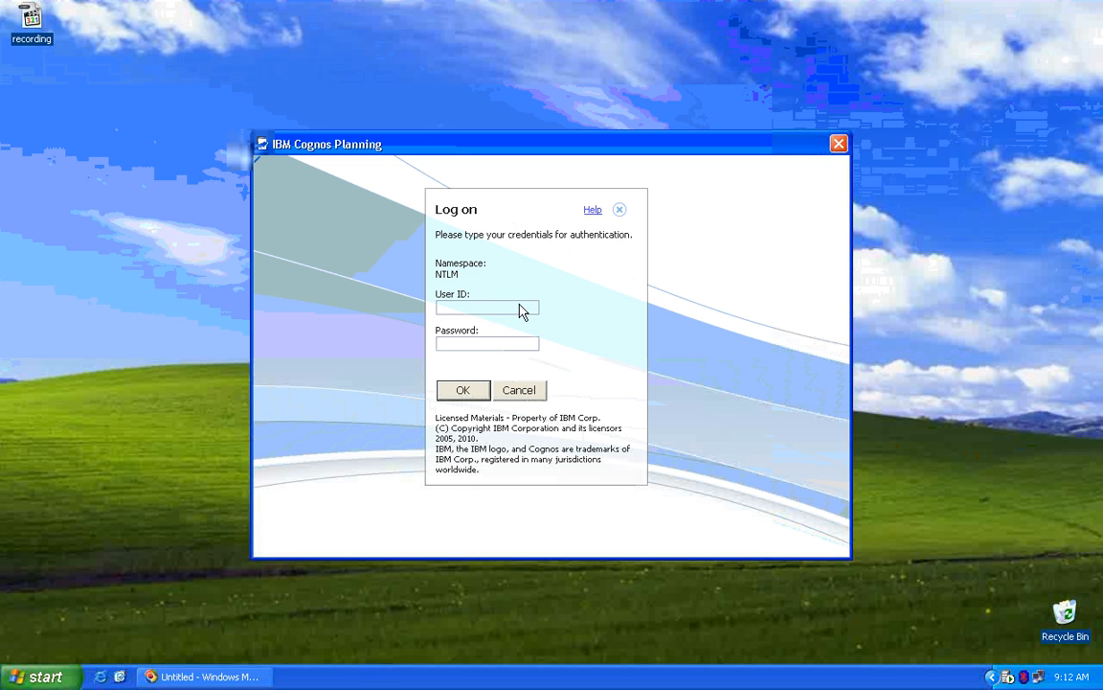
Log back on with the administrator user ID so Analyst reopens with My Menu
{"action": "left_click", "coordinate": [498, 307]}
{"action": "type", "text": "administrator"}
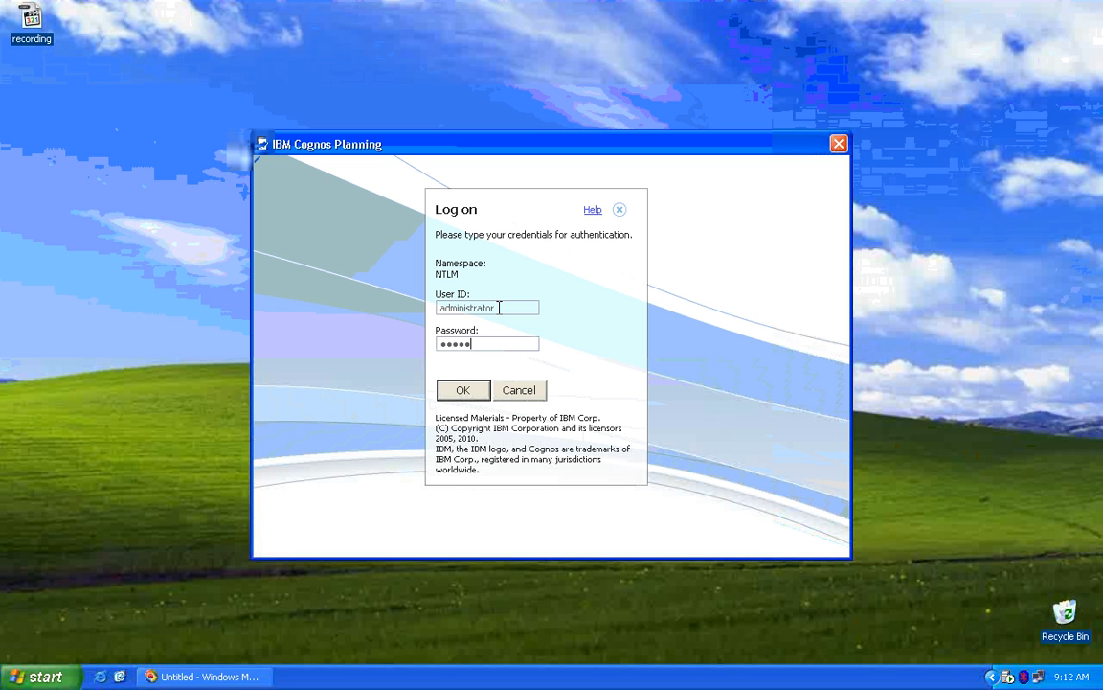
{"action": "key", "text": "Return"}
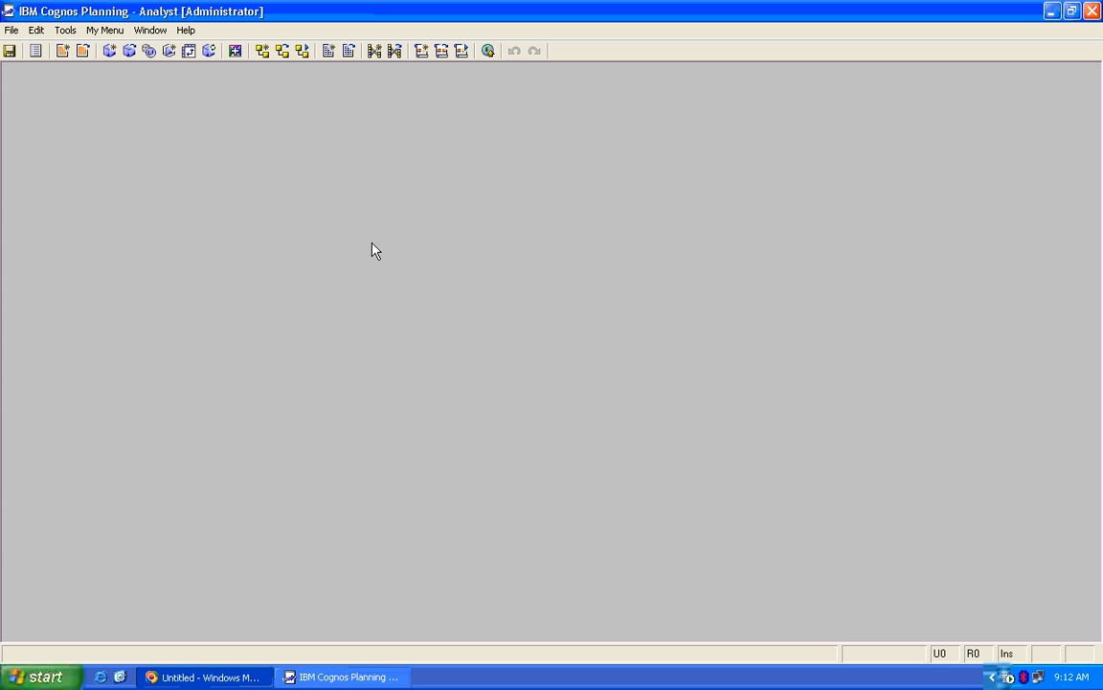
Open the new My Menu in Analyst to check its entries
{"action": "left_click", "coordinate": [106, 30]}
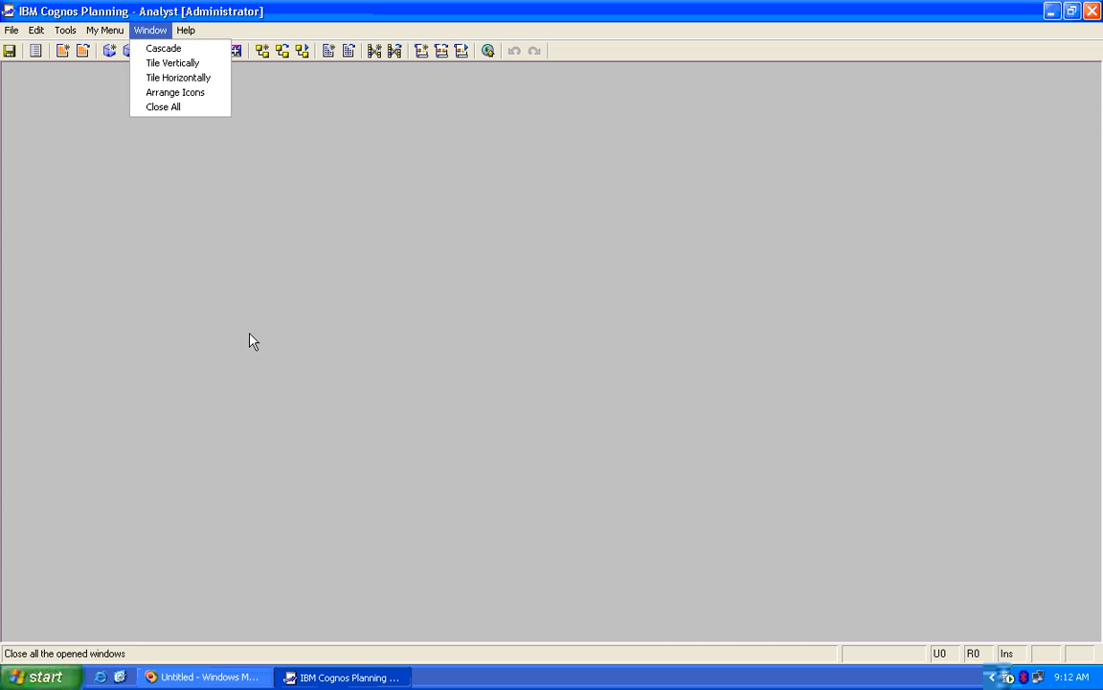
{"action": "left_click", "coordinate": [244, 262]}
{"action": "left_click", "coordinate": [108, 32]}
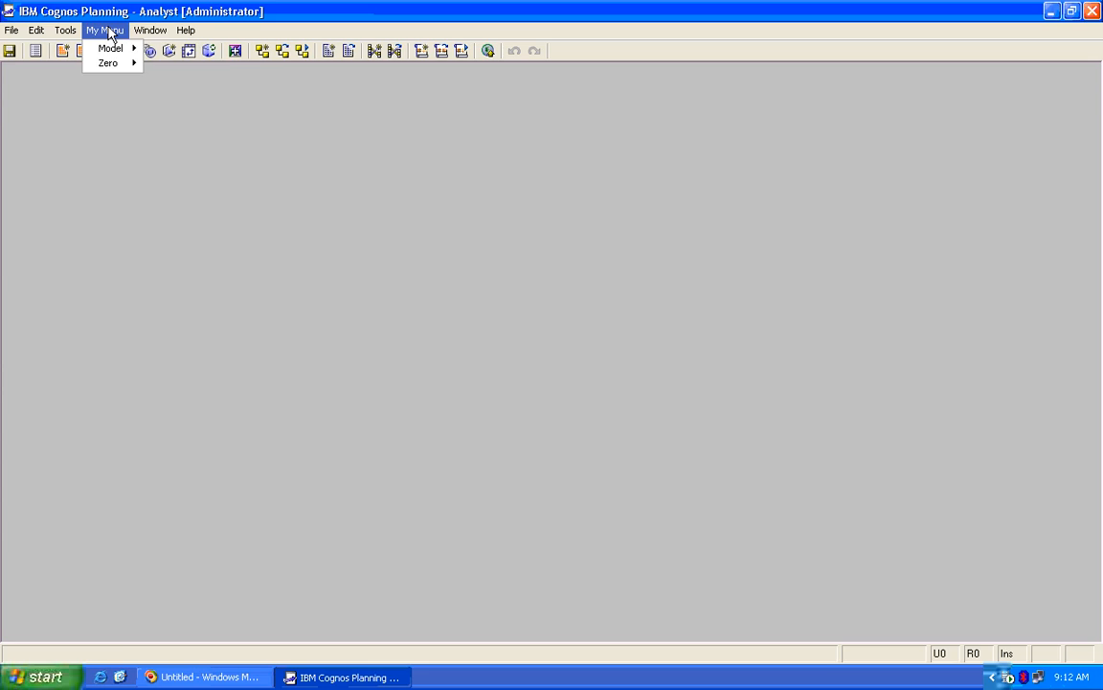
Open the desktop custom_menu file in Notepad and place it over Analyst
{"action": "left_click", "coordinate": [330, 676]}
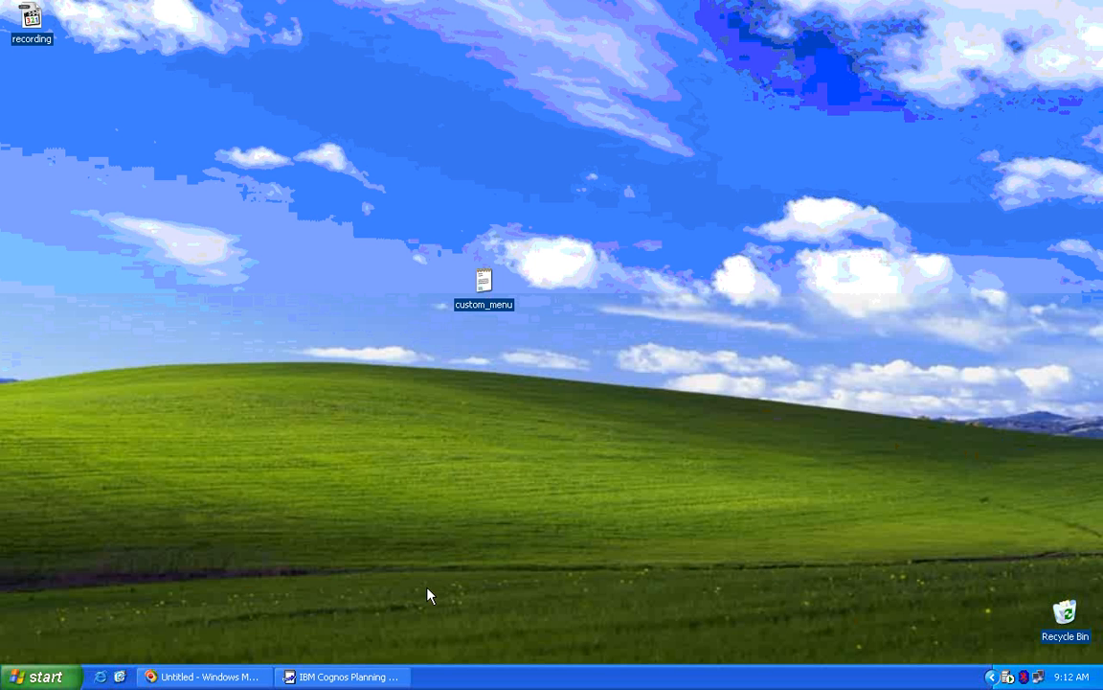
{"action": "right_click", "coordinate": [490, 286]}
{"action": "left_click", "coordinate": [508, 290]}
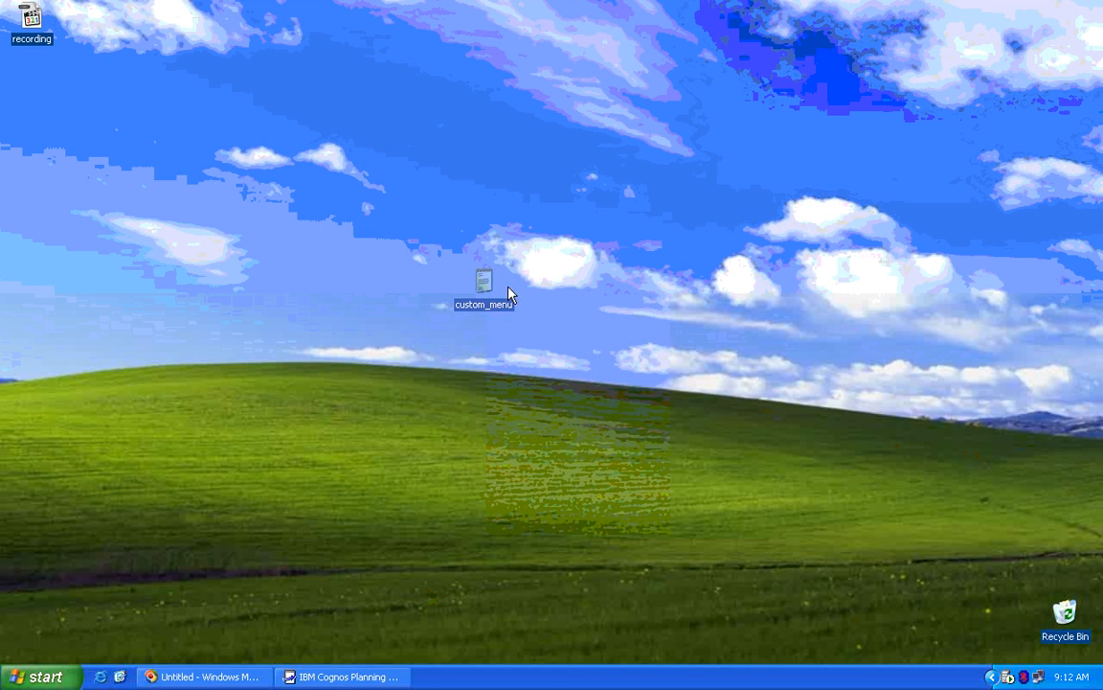
{"action": "left_click_drag", "start_coordinate": [498, 240], "coordinate": [619, 303]}
{"action": "left_click", "coordinate": [344, 676]}
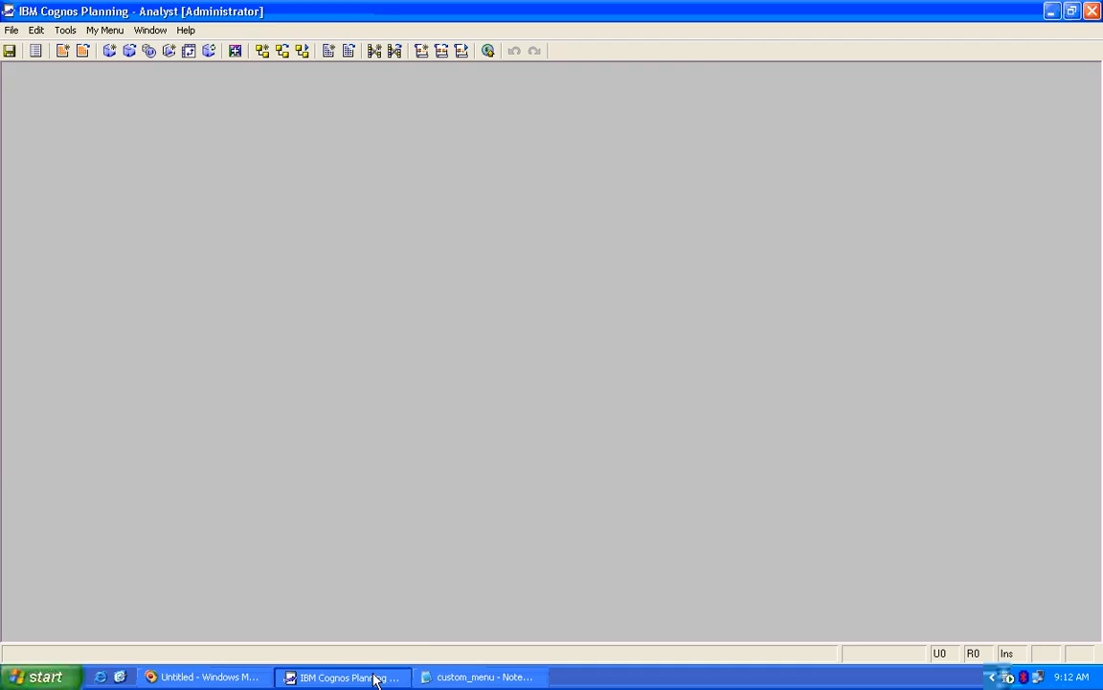
{"action": "left_click", "coordinate": [479, 676]}
{"action": "left_click_drag", "start_coordinate": [470, 313], "coordinate": [230, 153]}
Compare the 1My Menu line with Analyst's My Menu and its Model and Zero entries
{"action": "left_click_drag", "start_coordinate": [287, 298], "coordinate": [202, 289]}
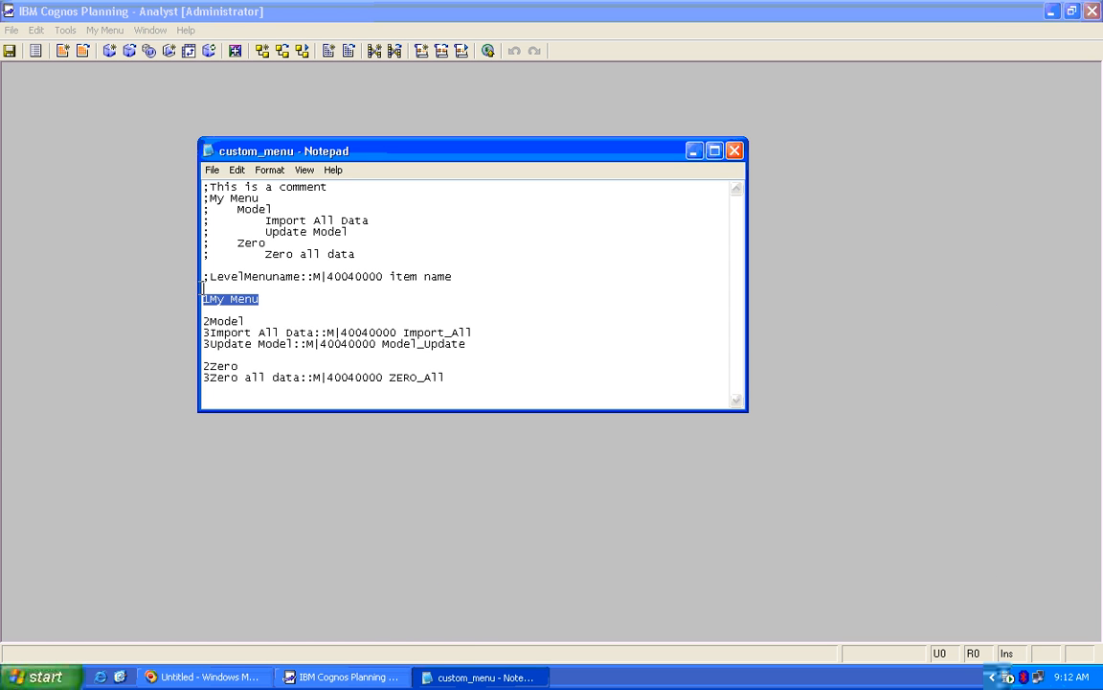
{"action": "left_click", "coordinate": [105, 29]}
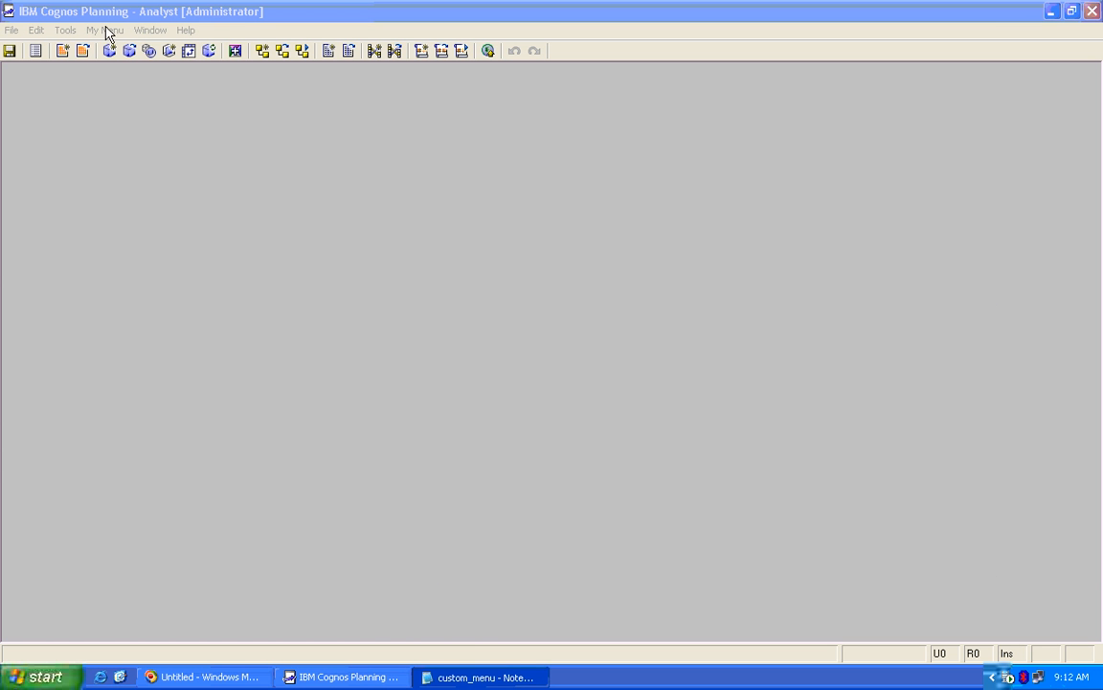
{"action": "left_click", "coordinate": [108, 29]}
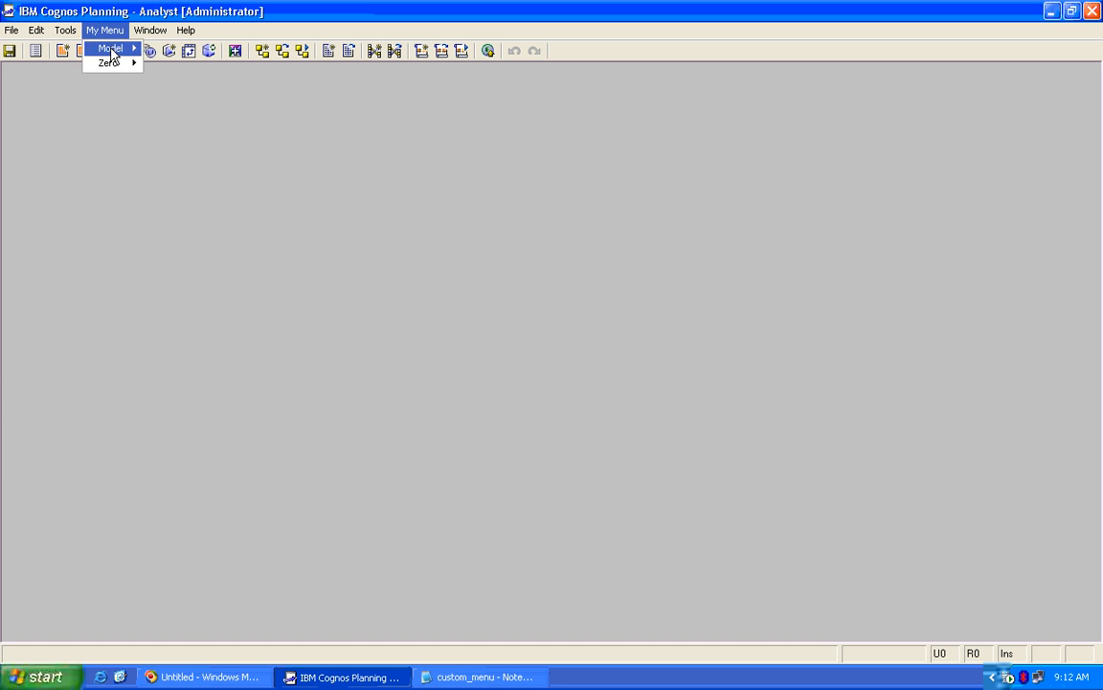
Compare the 2Model and 2Zero lines with the Model submenu in My Menu
{"action": "left_click", "coordinate": [479, 677]}
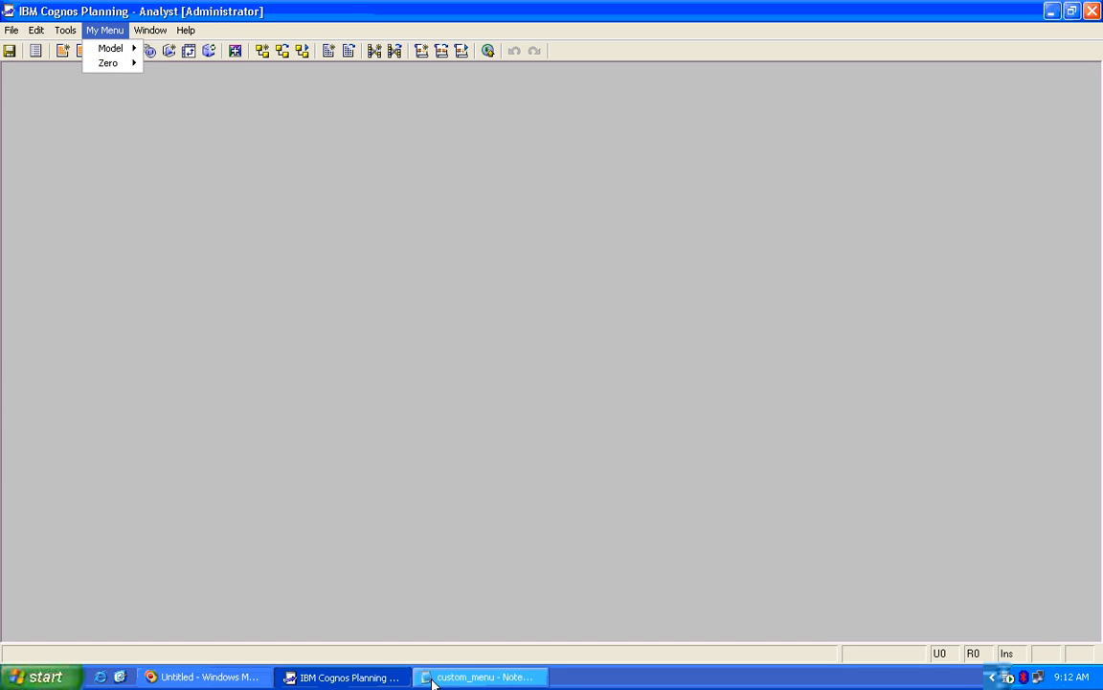
{"action": "left_click_drag", "start_coordinate": [251, 321], "coordinate": [175, 320]}
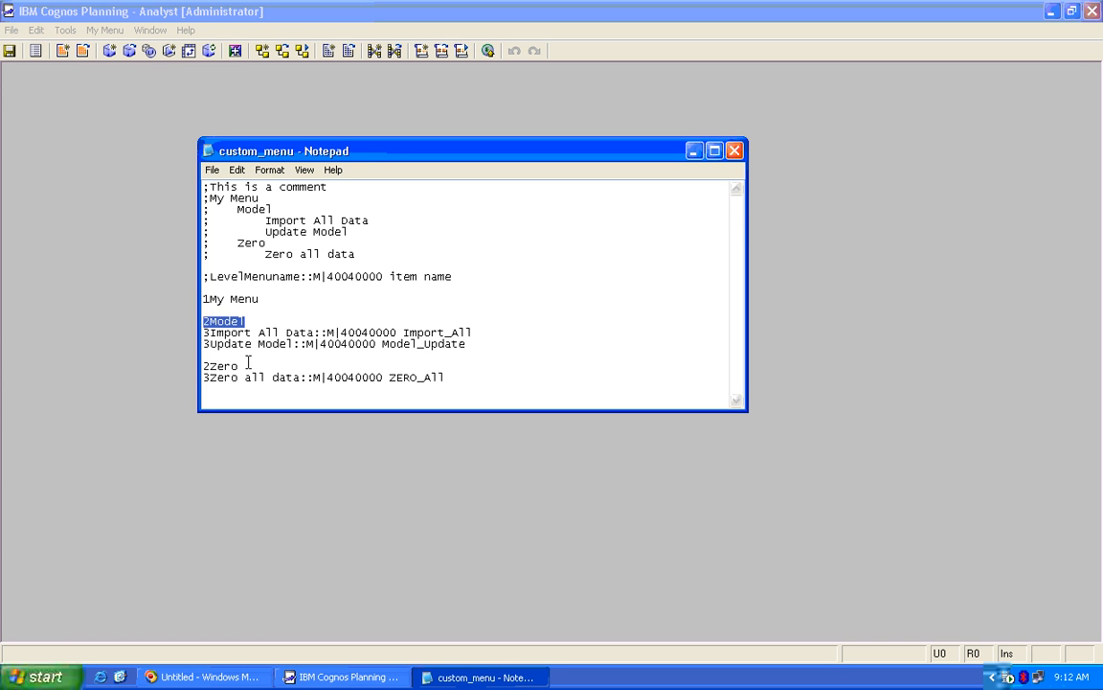
{"action": "left_click_drag", "start_coordinate": [239, 366], "coordinate": [192, 369]}
{"action": "left_click_drag", "start_coordinate": [251, 322], "coordinate": [188, 318]}
{"action": "left_click", "coordinate": [165, 117]}
{"action": "left_click", "coordinate": [114, 32]}
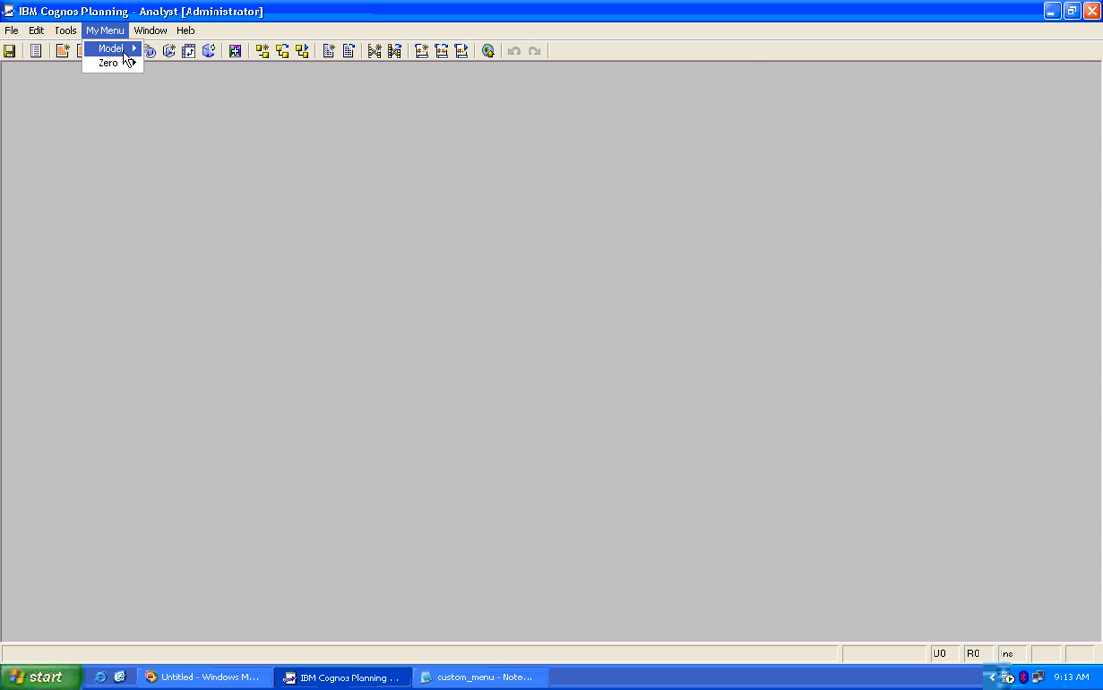
{"action": "mouse_move", "coordinate": [126, 52]}
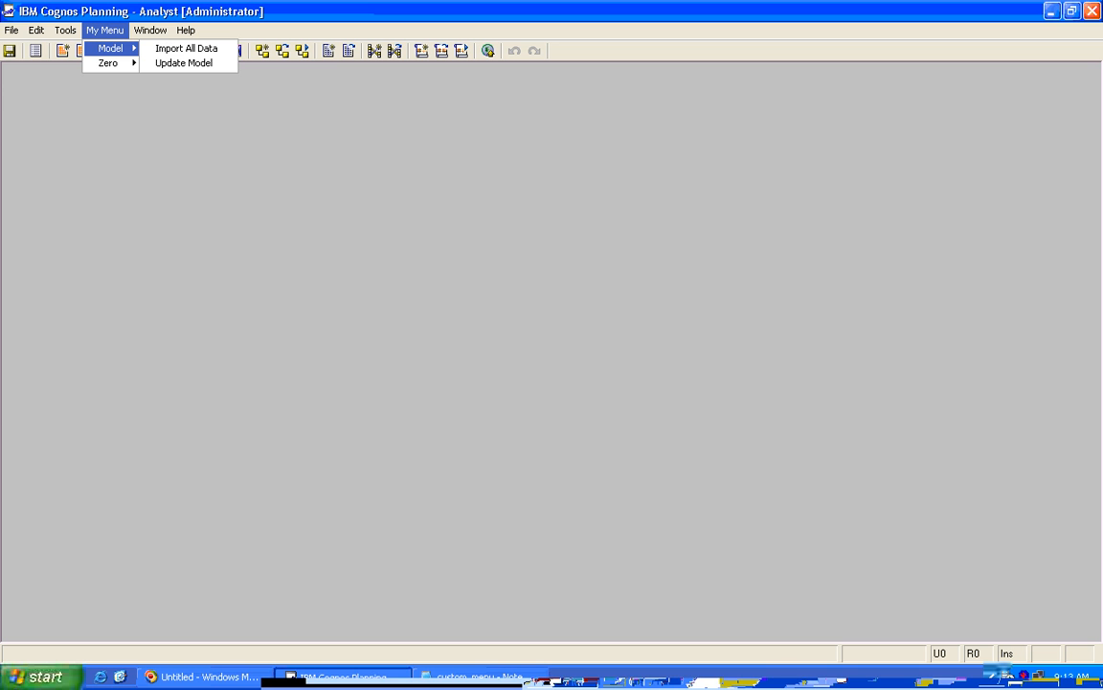
Compare the 3Import All Data, Update Model and 3Zero all data lines with the submenu items
{"action": "left_click", "coordinate": [479, 677]}
{"action": "left_click_drag", "start_coordinate": [474, 332], "coordinate": [189, 329]}
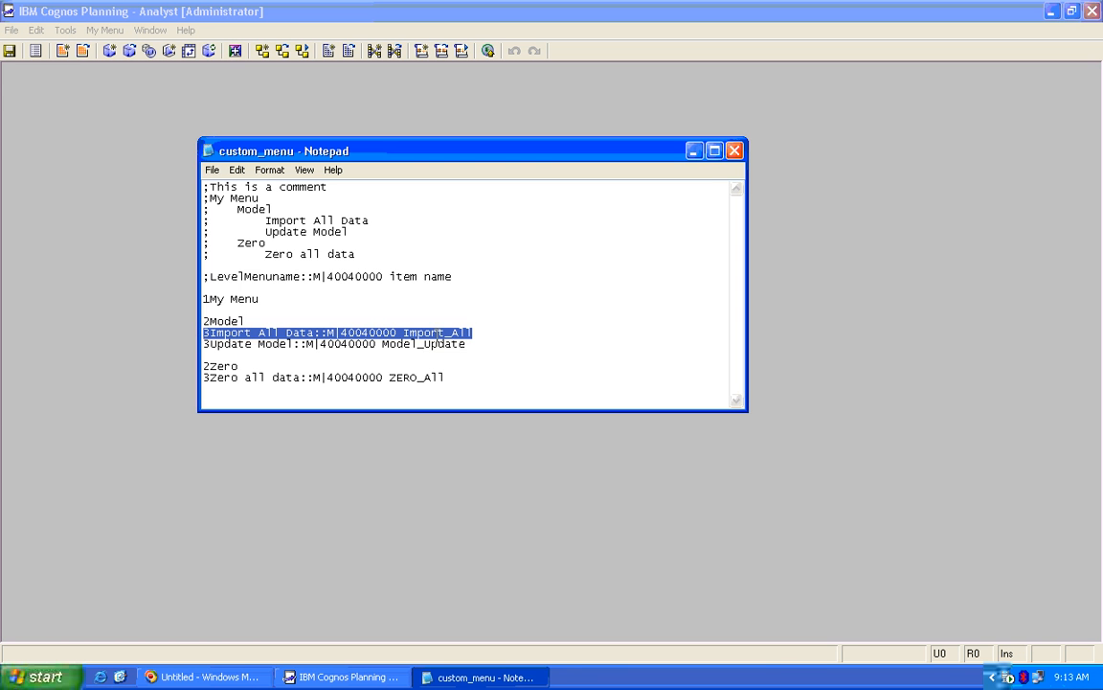
{"action": "left_click_drag", "start_coordinate": [474, 343], "coordinate": [197, 343]}
{"action": "left_click_drag", "start_coordinate": [446, 378], "coordinate": [199, 377]}
{"action": "left_click", "coordinate": [161, 170]}
{"action": "left_click", "coordinate": [104, 30]}
{"action": "mouse_move", "coordinate": [108, 63]}
{"action": "left_click", "coordinate": [188, 196]}
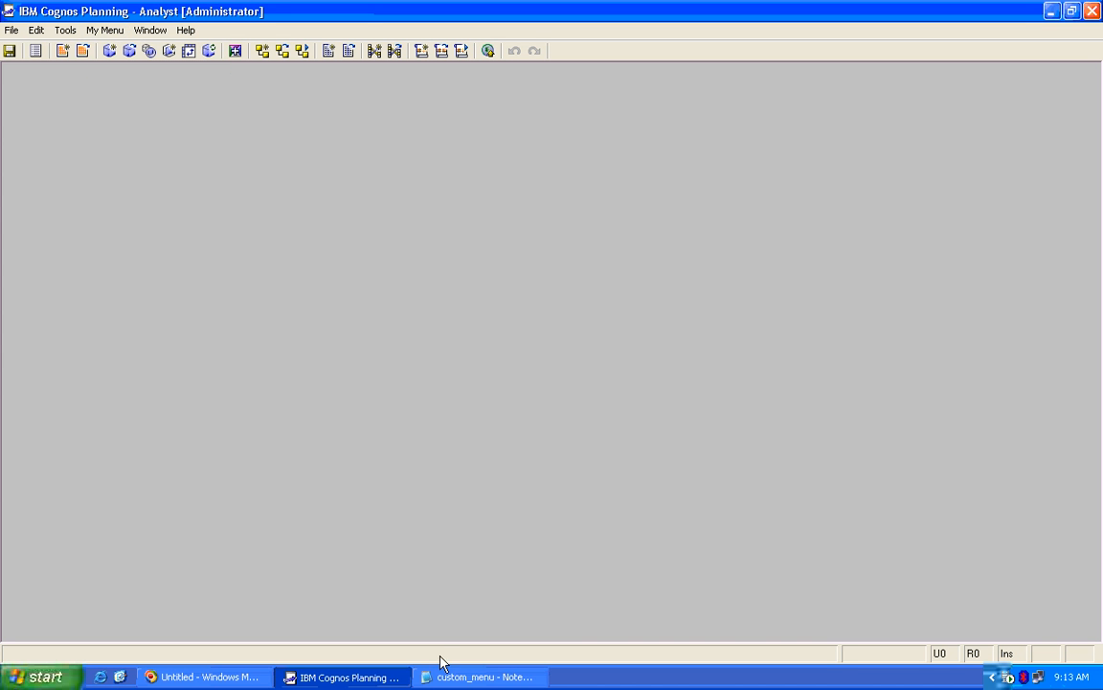
Highlight the Import_All macro name in the file, then list the library macros in Analyst
{"action": "left_click", "coordinate": [469, 677]}
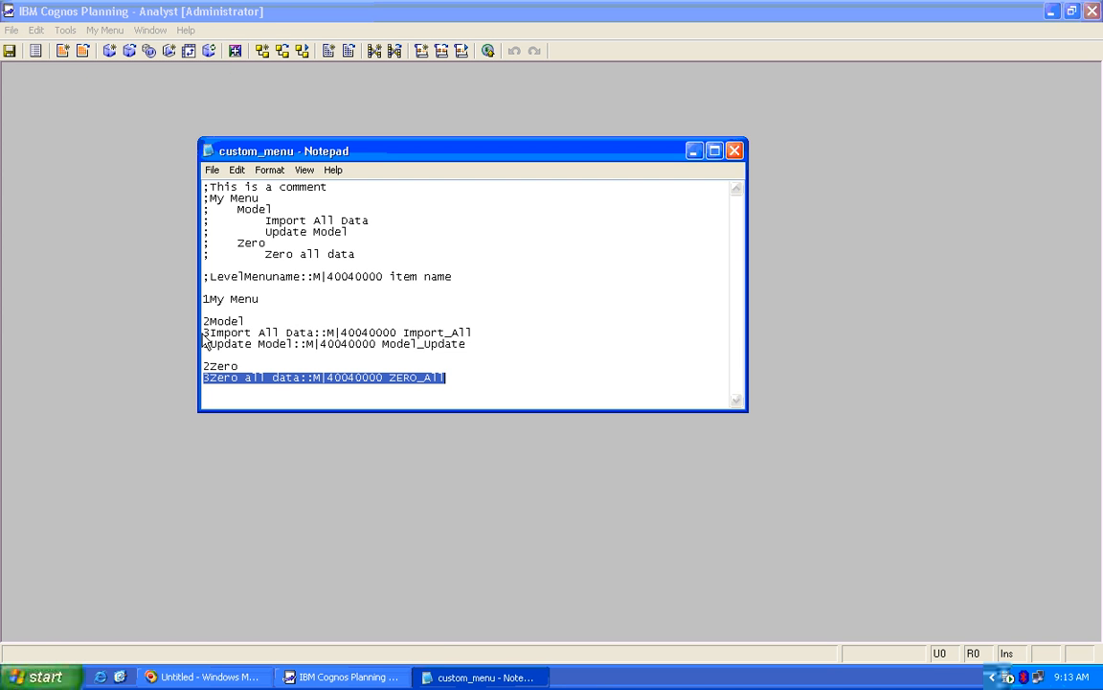
{"action": "mouse_move", "coordinate": [203, 333]}
{"action": "left_mouse_down"}
{"action": "mouse_move", "coordinate": [482, 330]}
{"action": "mouse_move", "coordinate": [203, 333]}
{"action": "left_mouse_up"}
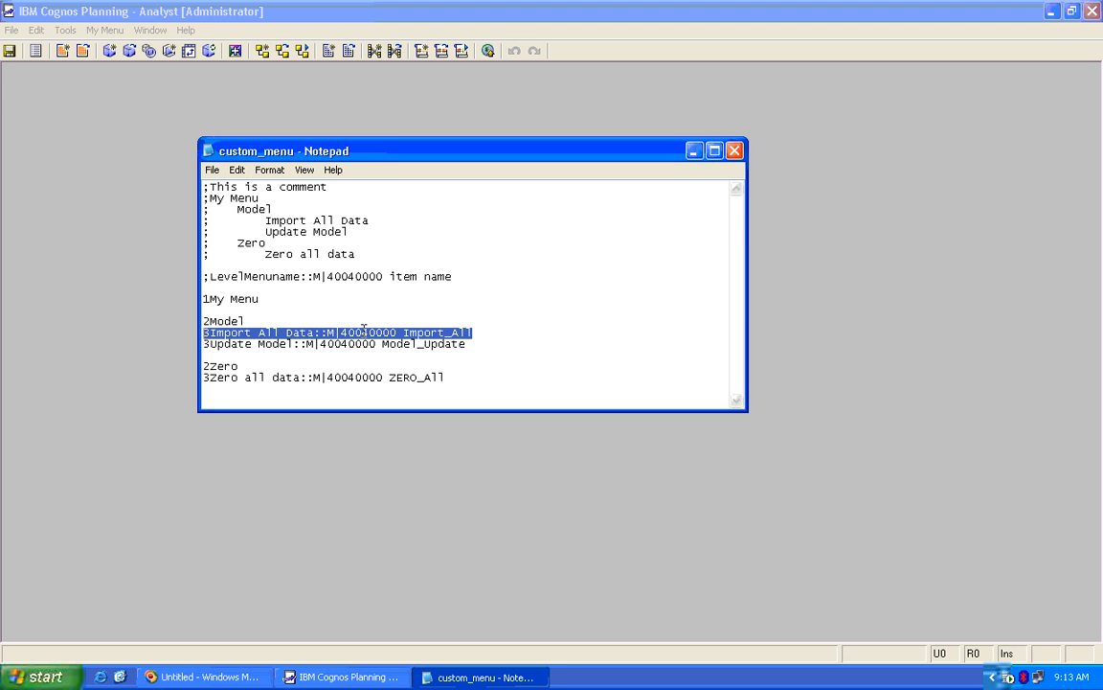
{"action": "left_click", "coordinate": [382, 336]}
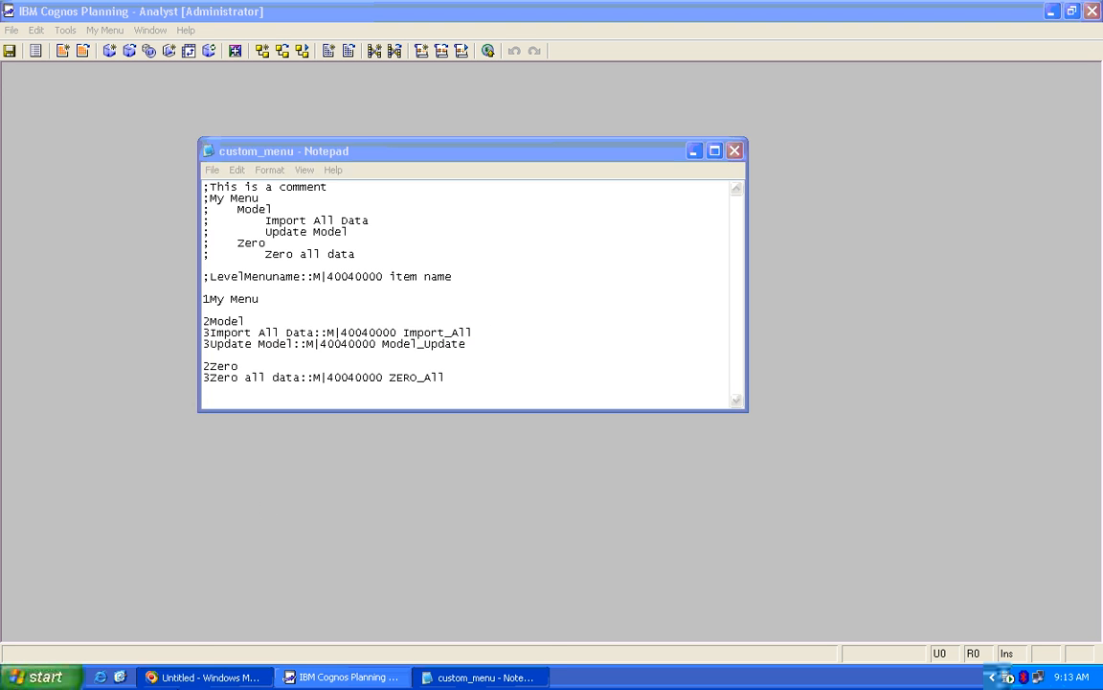
{"action": "left_click", "coordinate": [479, 677]}
{"action": "left_click", "coordinate": [479, 677]}
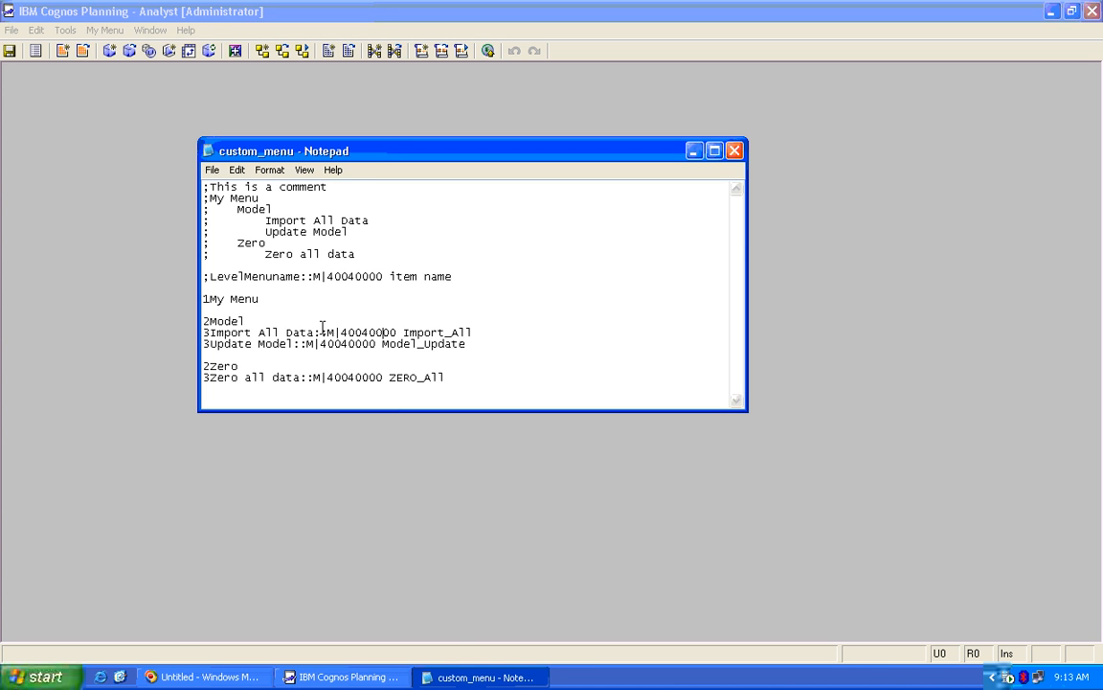
{"action": "left_click_drag", "start_coordinate": [473, 332], "coordinate": [403, 332]}
{"action": "left_click", "coordinate": [157, 199]}
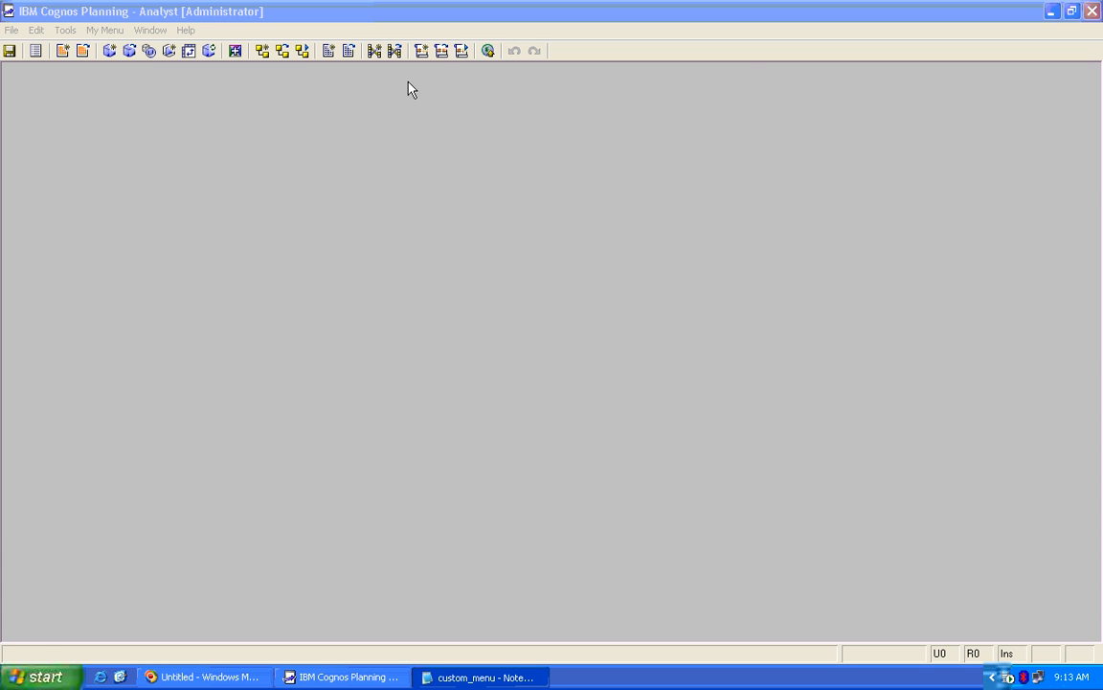
{"action": "left_click", "coordinate": [441, 52]}
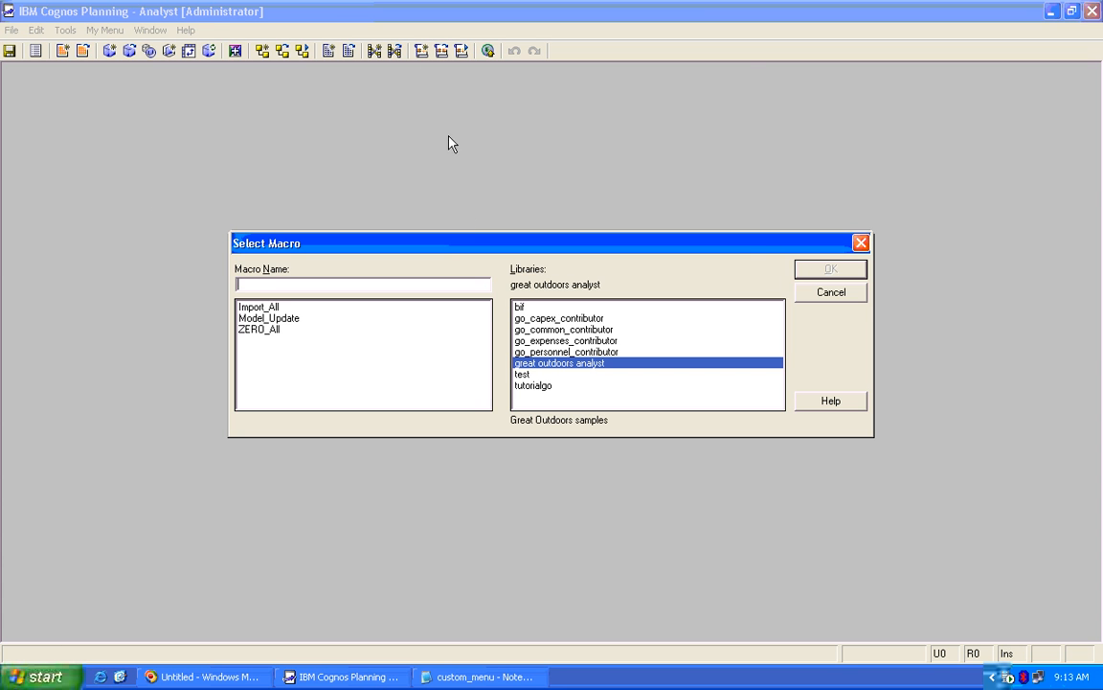
Run Import_All from the macro editor, decline the csv restore, and close the editor
{"action": "left_click", "coordinate": [287, 307]}
{"action": "left_click", "coordinate": [824, 269]}
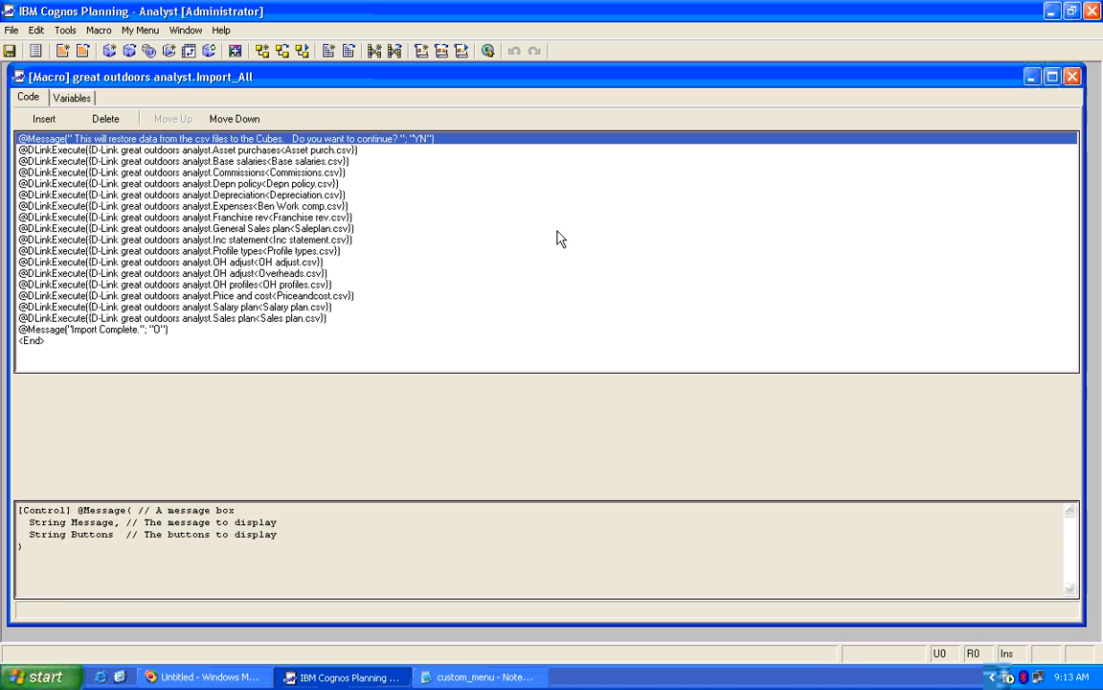
{"action": "left_click", "coordinate": [488, 50]}
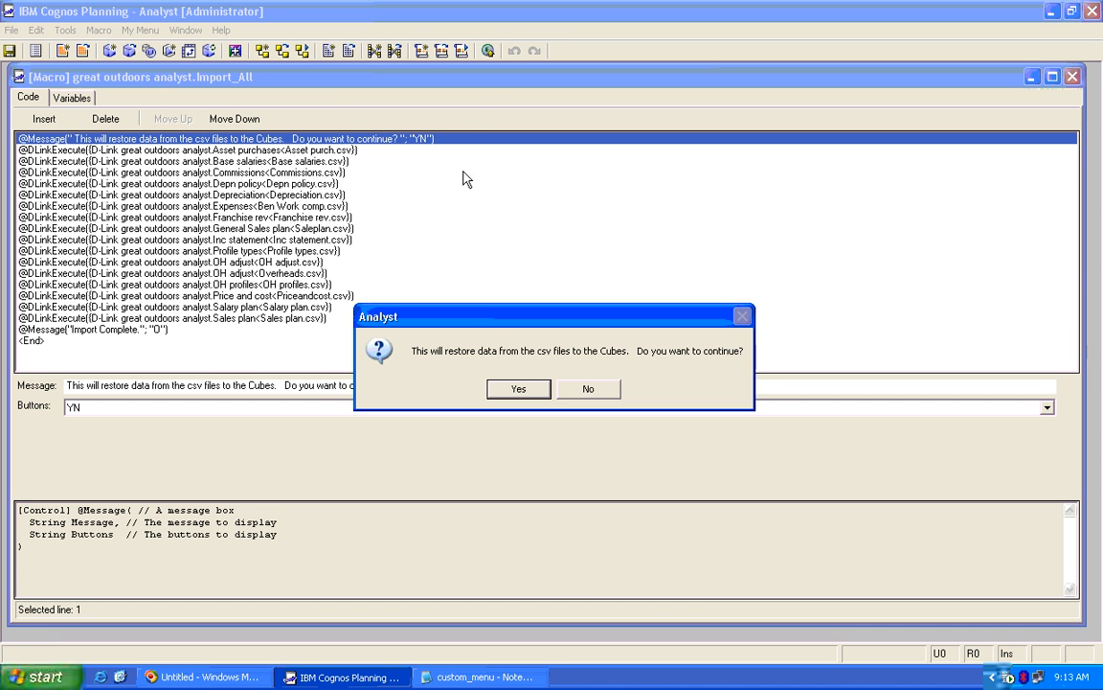
{"action": "left_click", "coordinate": [613, 391]}
{"action": "left_click", "coordinate": [1073, 77]}
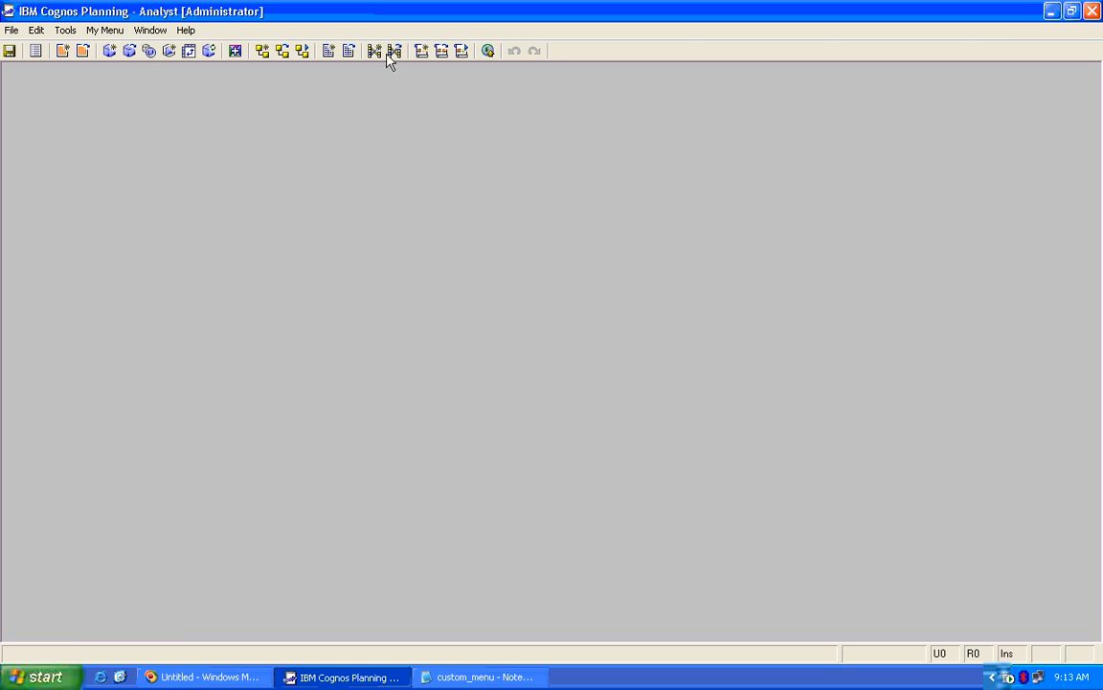
Run Import_All and Model_Update from My Menu, declining the csv restore and cube update
{"action": "left_click", "coordinate": [105, 31]}
{"action": "mouse_move", "coordinate": [110, 47]}
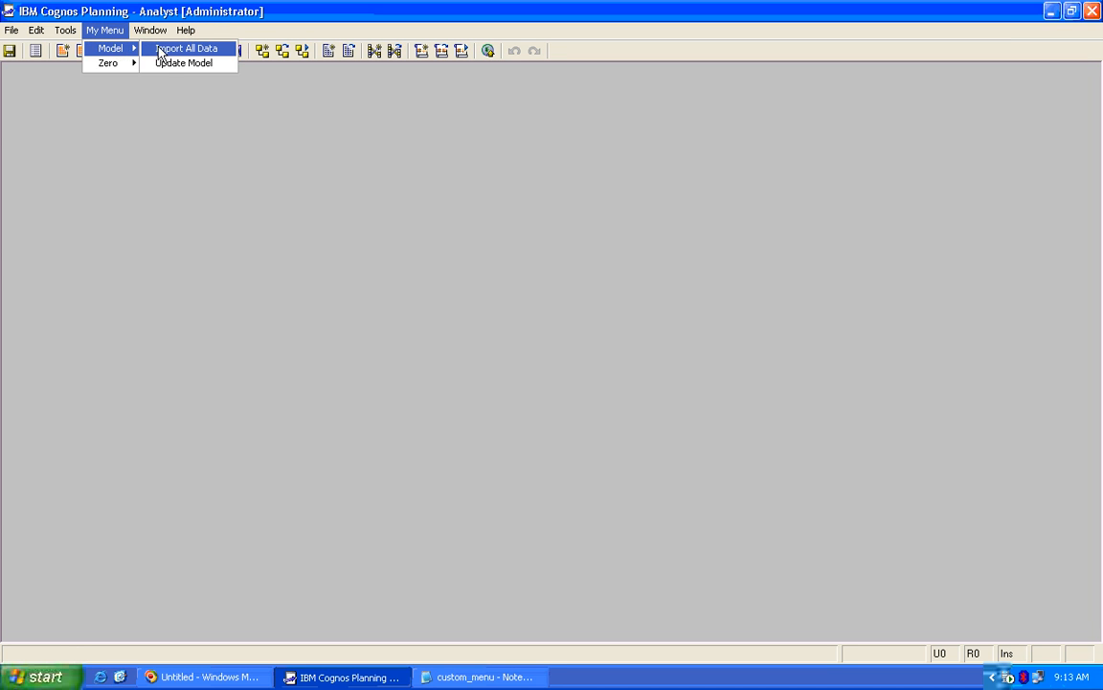
{"action": "left_click", "coordinate": [172, 47]}
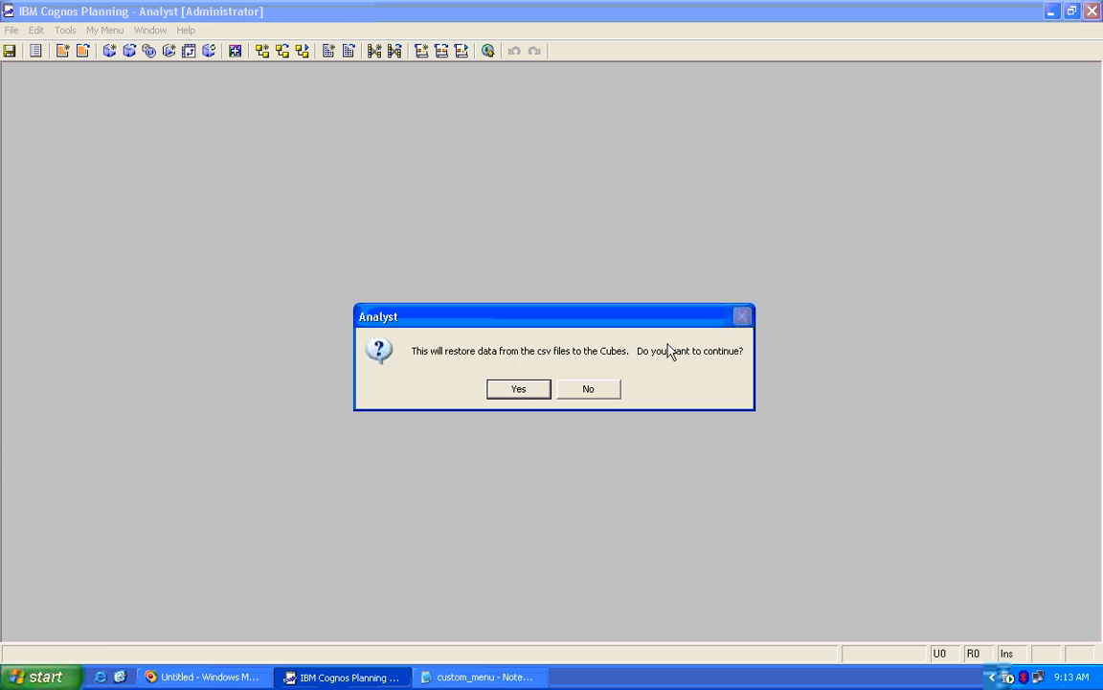
{"action": "left_click", "coordinate": [617, 393]}
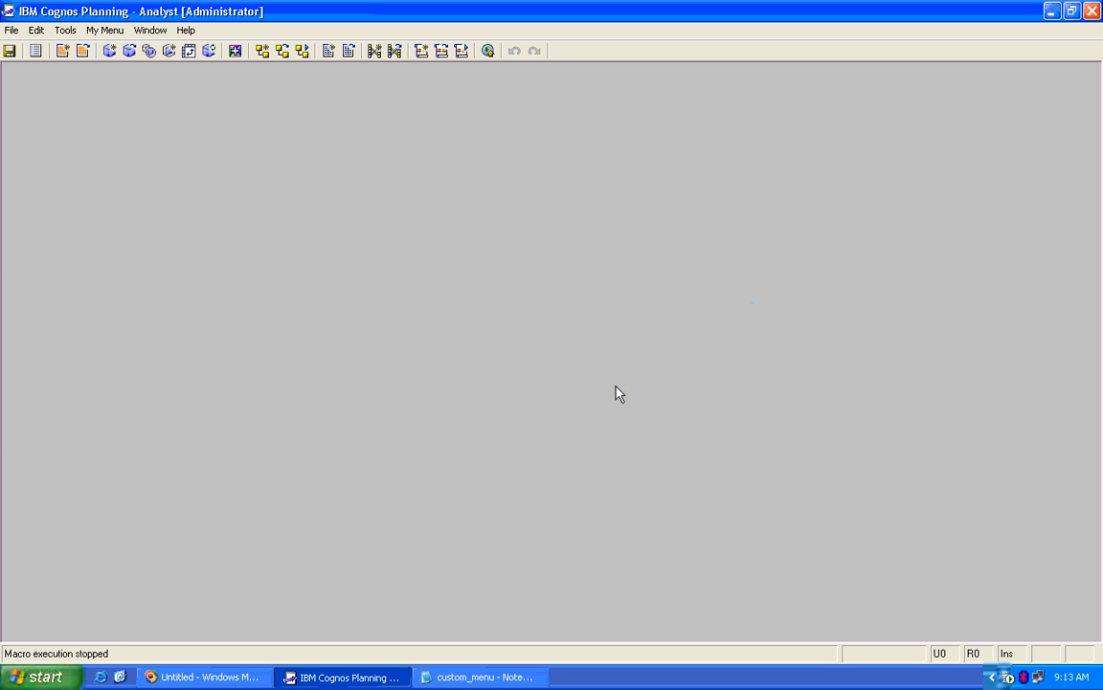
{"action": "left_click", "coordinate": [104, 30]}
{"action": "mouse_move", "coordinate": [134, 48]}
{"action": "left_click", "coordinate": [182, 63]}
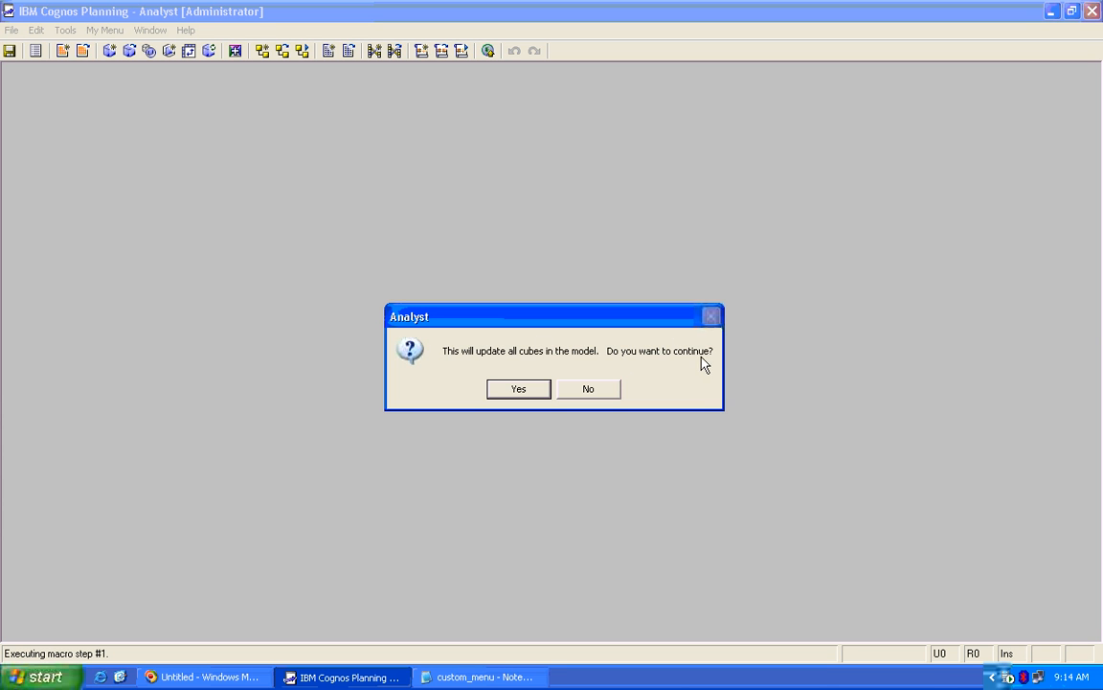
{"action": "left_click", "coordinate": [602, 390]}
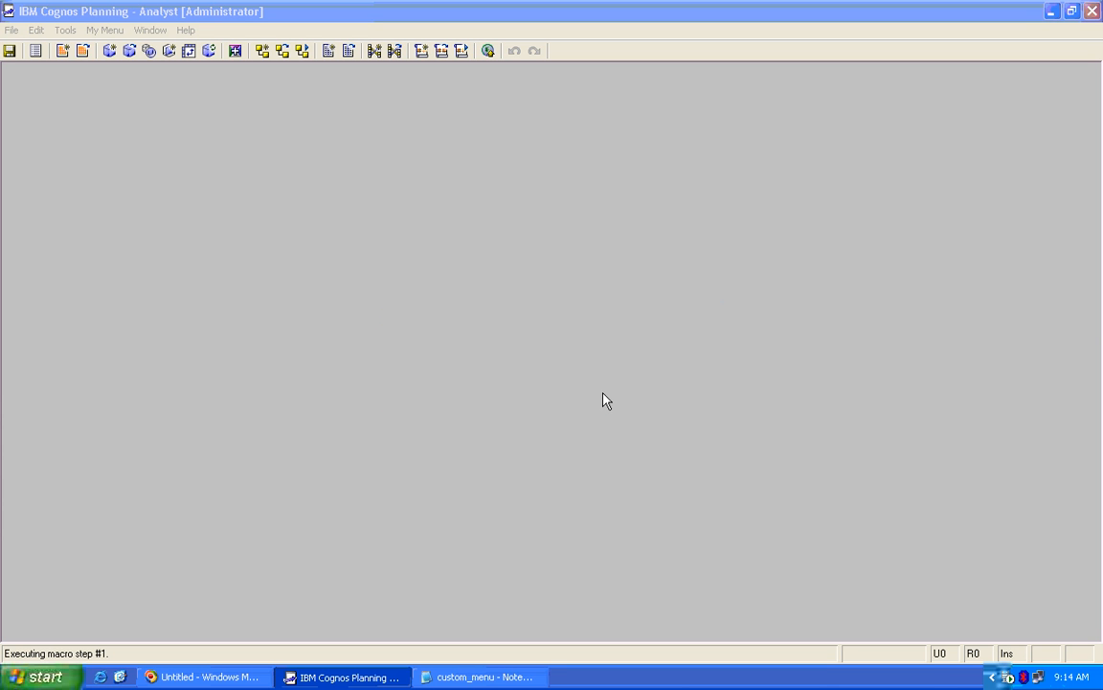
Reopen Import_All via Select Macro, run it, decline, and close the editor
{"action": "left_click", "coordinate": [441, 50]}
{"action": "left_click", "coordinate": [352, 306]}
{"action": "left_click", "coordinate": [857, 269]}
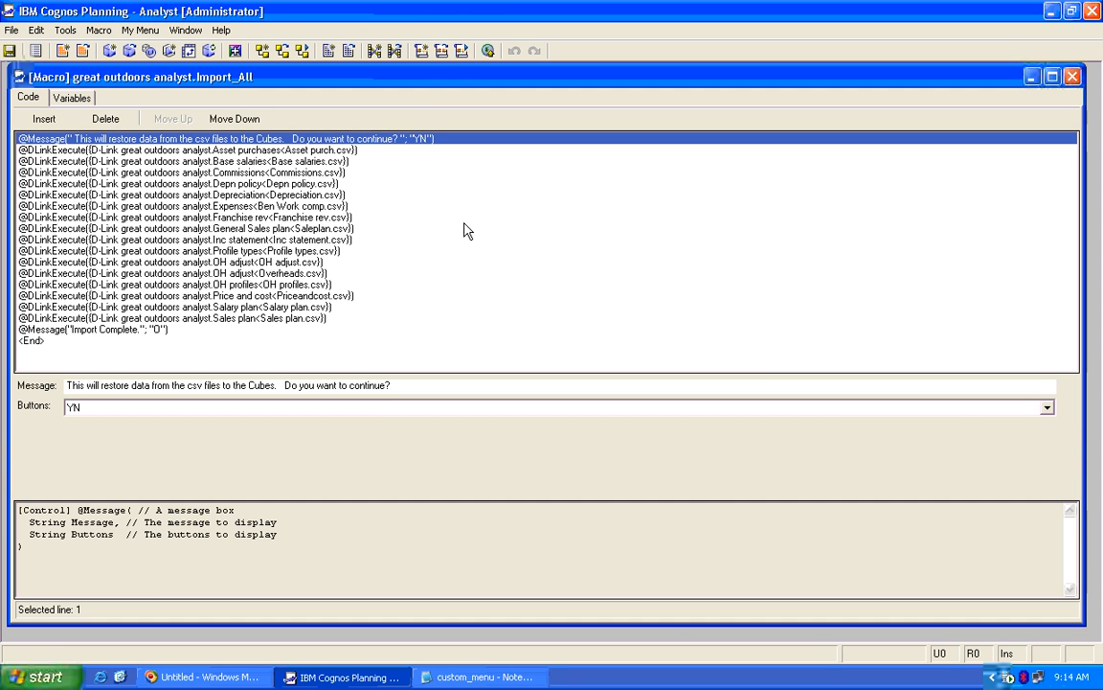
{"action": "left_click", "coordinate": [418, 50]}
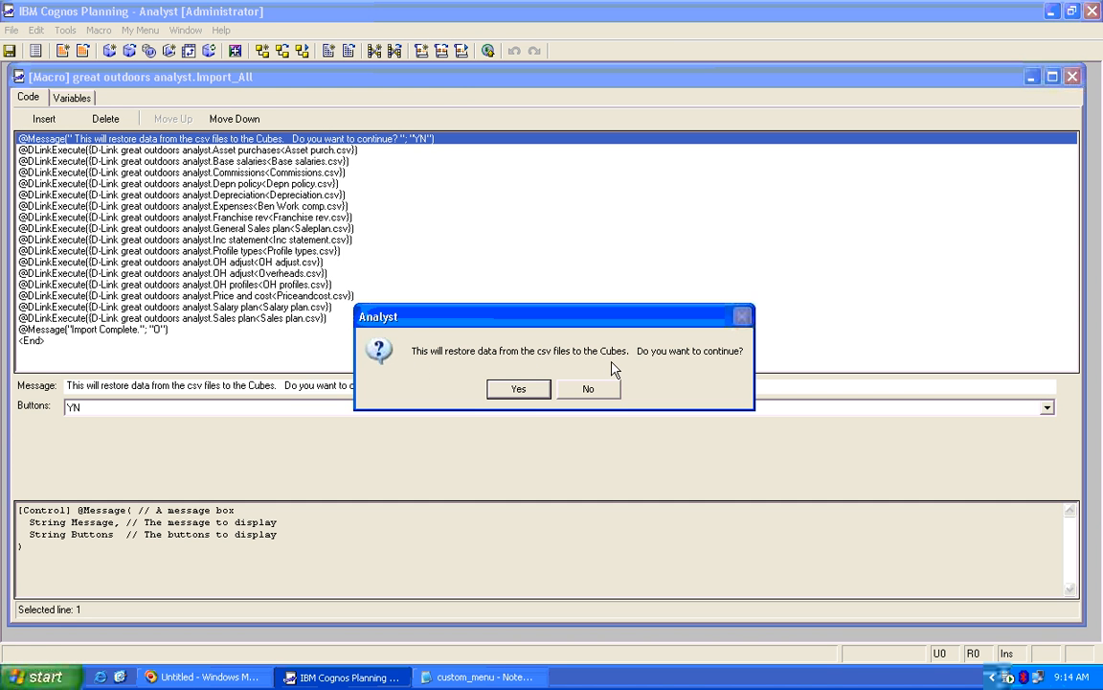
{"action": "left_click", "coordinate": [588, 388]}
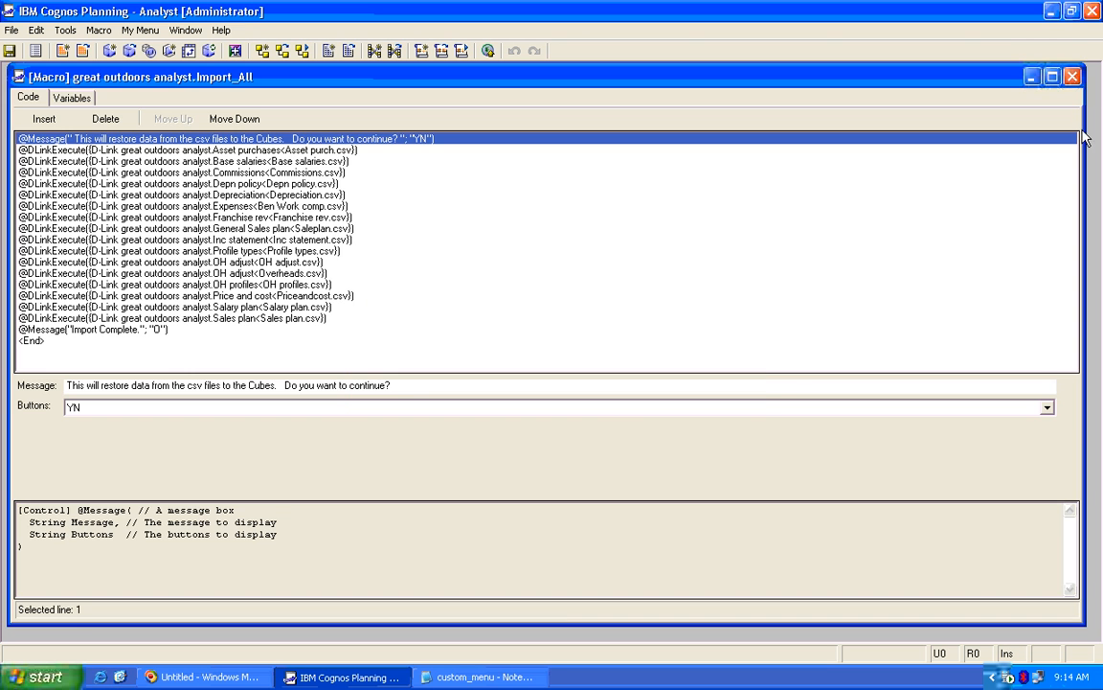
{"action": "left_click", "coordinate": [1073, 76]}
Run Import_All and ZERO_All from My Menu, declining both prompts
{"action": "left_click", "coordinate": [105, 30]}
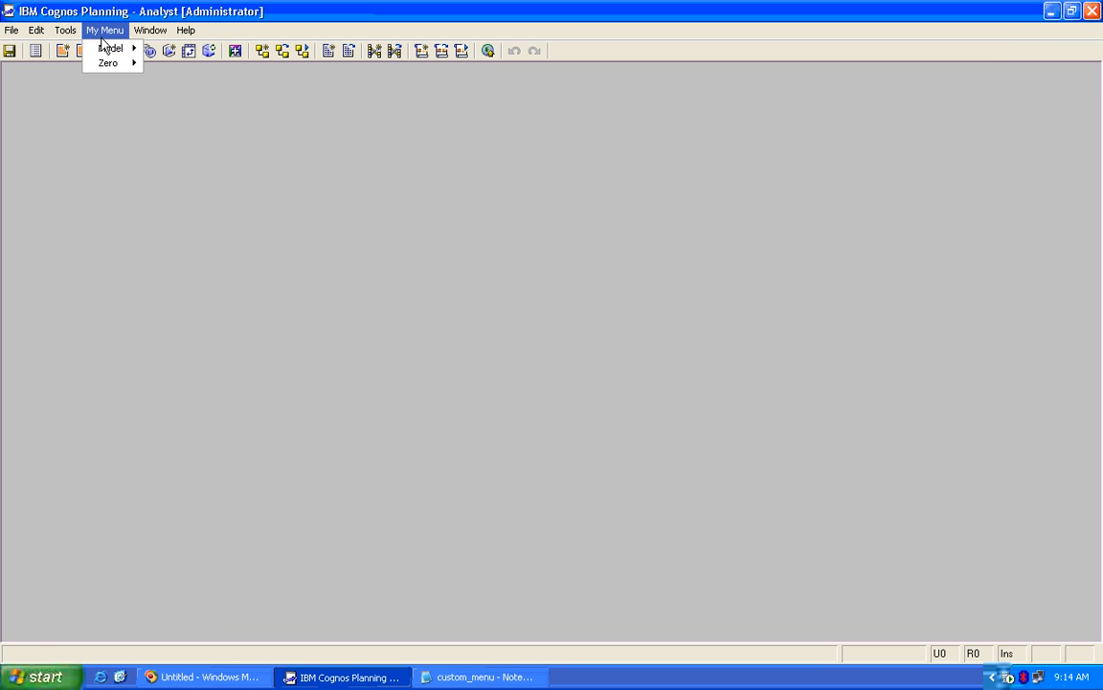
{"action": "mouse_move", "coordinate": [113, 48]}
{"action": "left_click", "coordinate": [186, 49]}
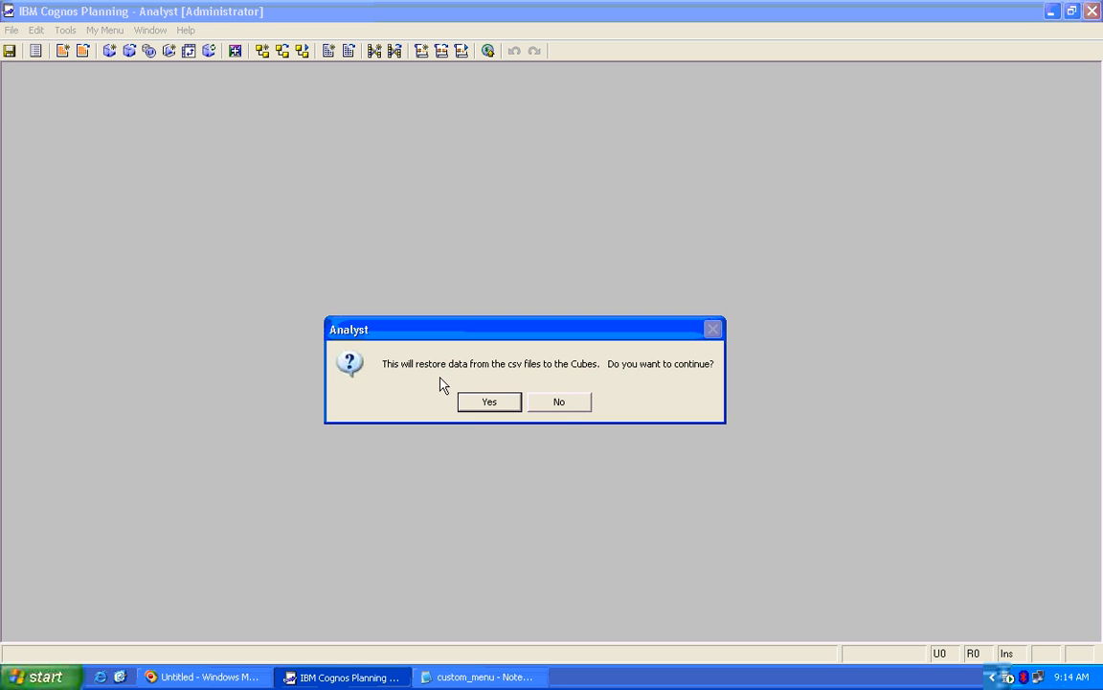
{"action": "left_click", "coordinate": [563, 406]}
{"action": "left_click", "coordinate": [105, 30]}
{"action": "mouse_move", "coordinate": [111, 63]}
{"action": "left_click", "coordinate": [189, 70]}
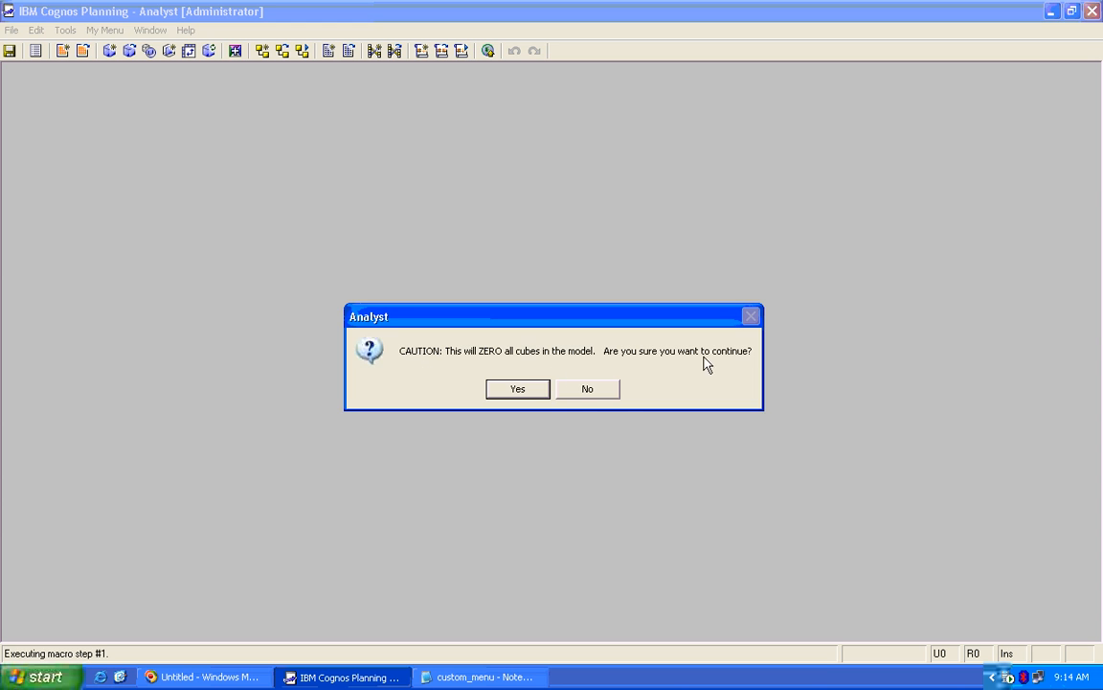
{"action": "left_click", "coordinate": [616, 388]}
Run ZERO_All from the Select Macro list and decline zeroing all cubes
{"action": "left_click", "coordinate": [460, 52]}
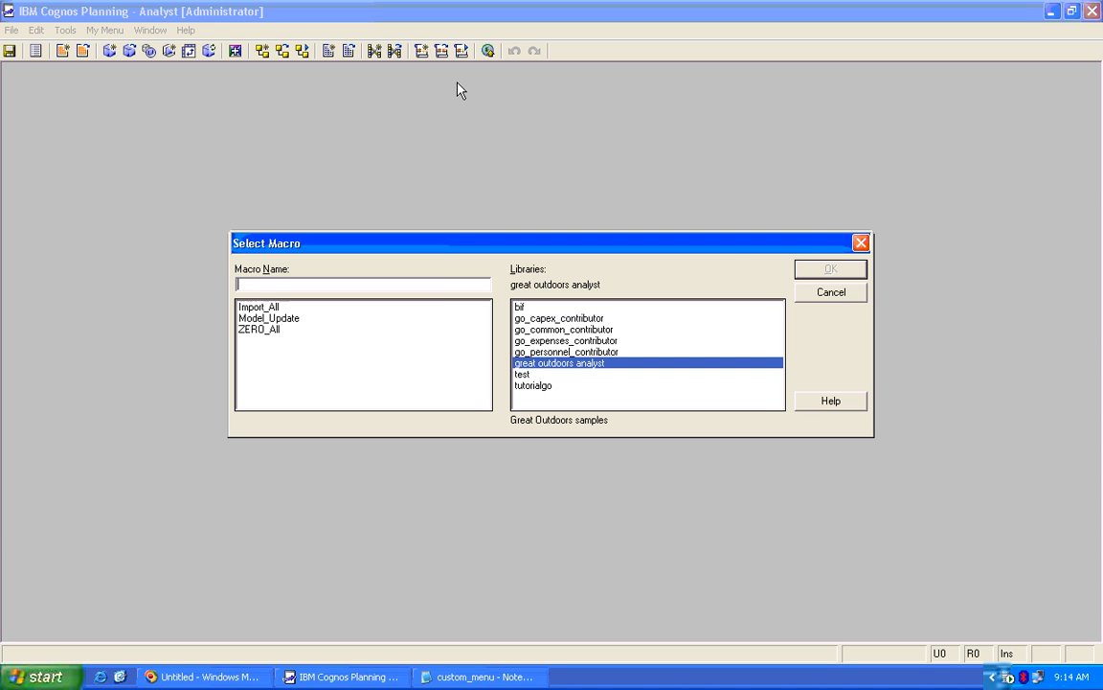
{"action": "left_click", "coordinate": [388, 330]}
{"action": "left_click", "coordinate": [809, 271]}
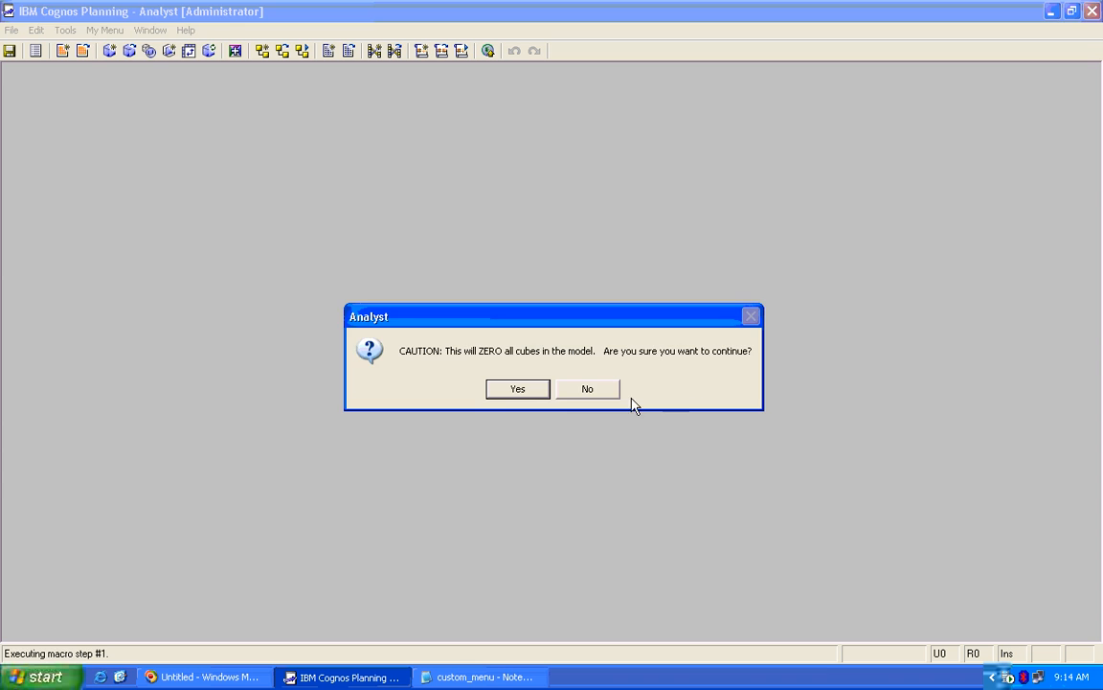
{"action": "left_click", "coordinate": [604, 387]}
Open My Menu to inspect its groups, then close it
{"action": "left_click", "coordinate": [104, 29]}
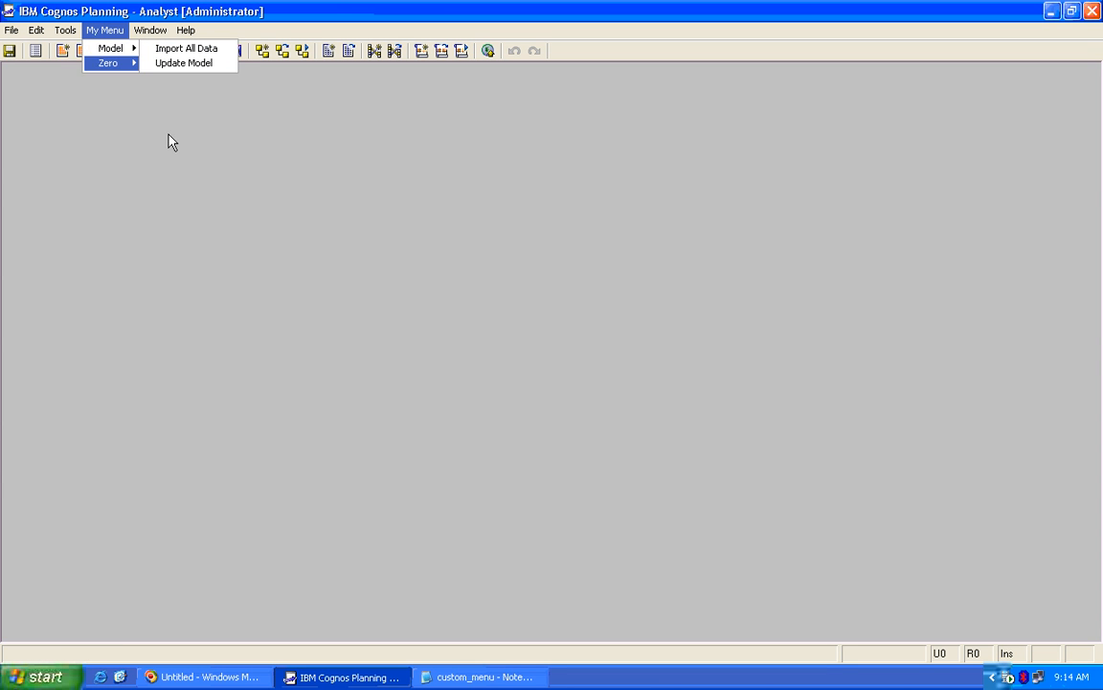
{"action": "left_click", "coordinate": [121, 100]}
{"action": "left_click", "coordinate": [94, 30]}
{"action": "left_click", "coordinate": [106, 118]}
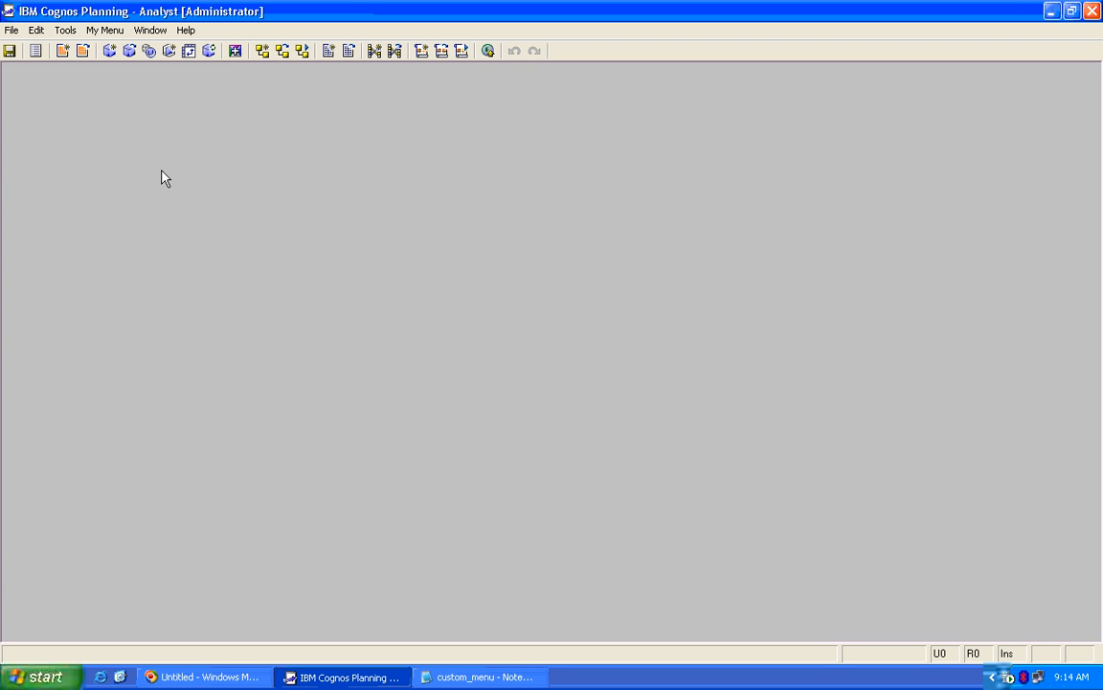
{"action": "key", "text": "alt"}
{"action": "key", "text": "Down"}
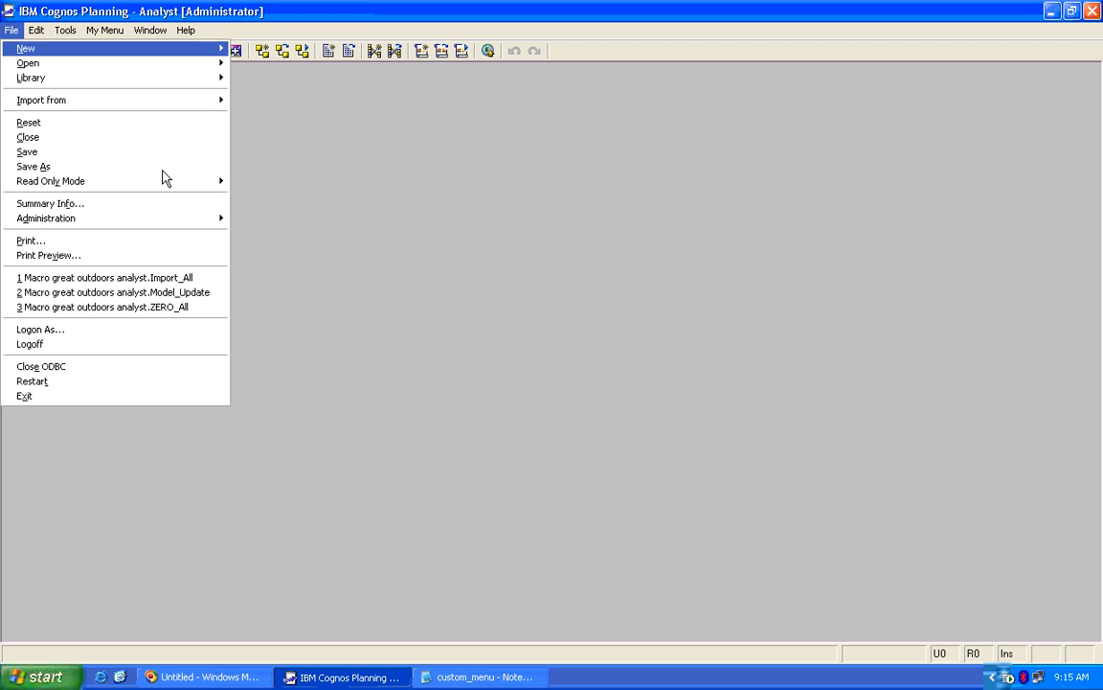
{"action": "key", "text": "Escape"}
{"action": "key", "text": "alt+w"}
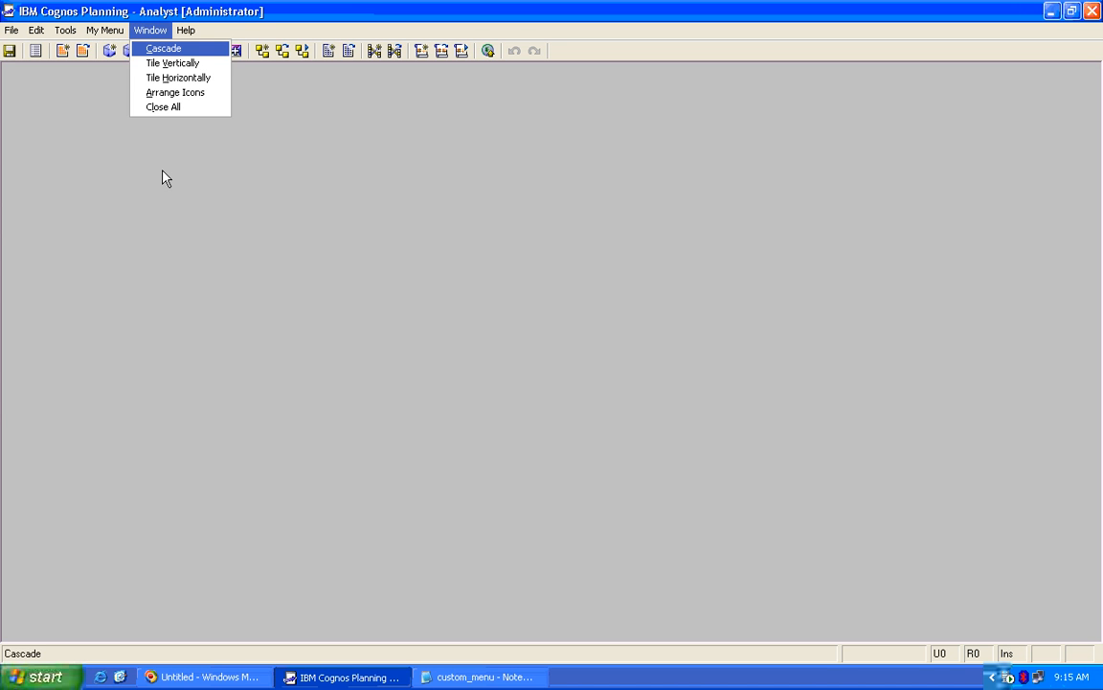
{"action": "key", "text": "Escape"}
{"action": "left_click", "coordinate": [113, 32]}
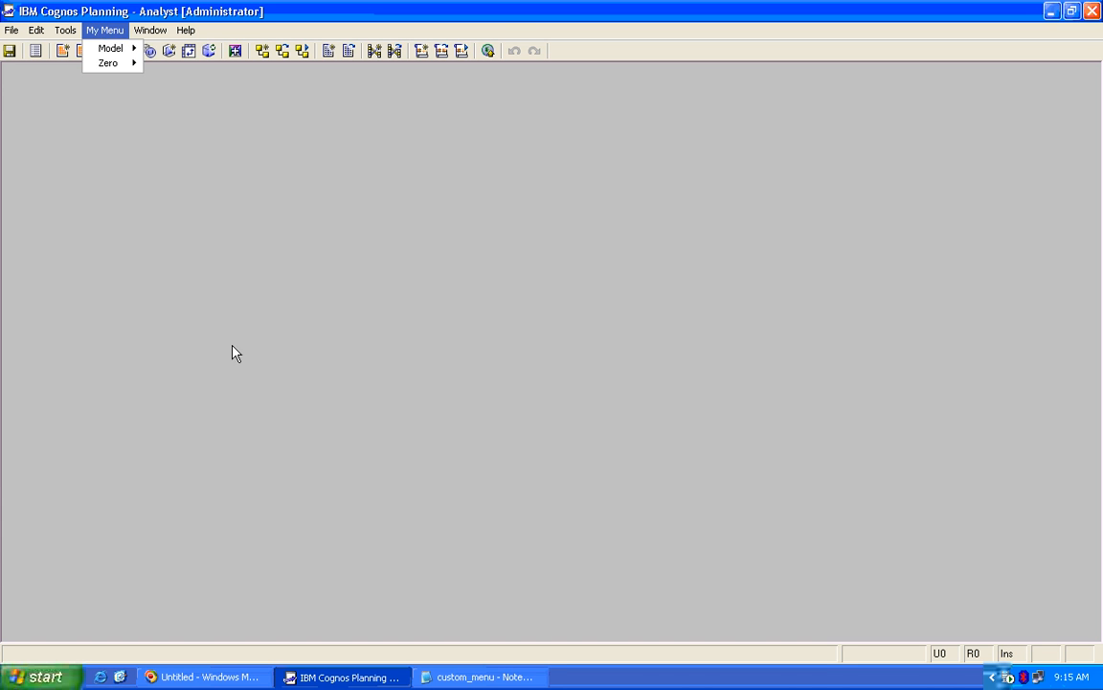
{"action": "left_click", "coordinate": [295, 315]}
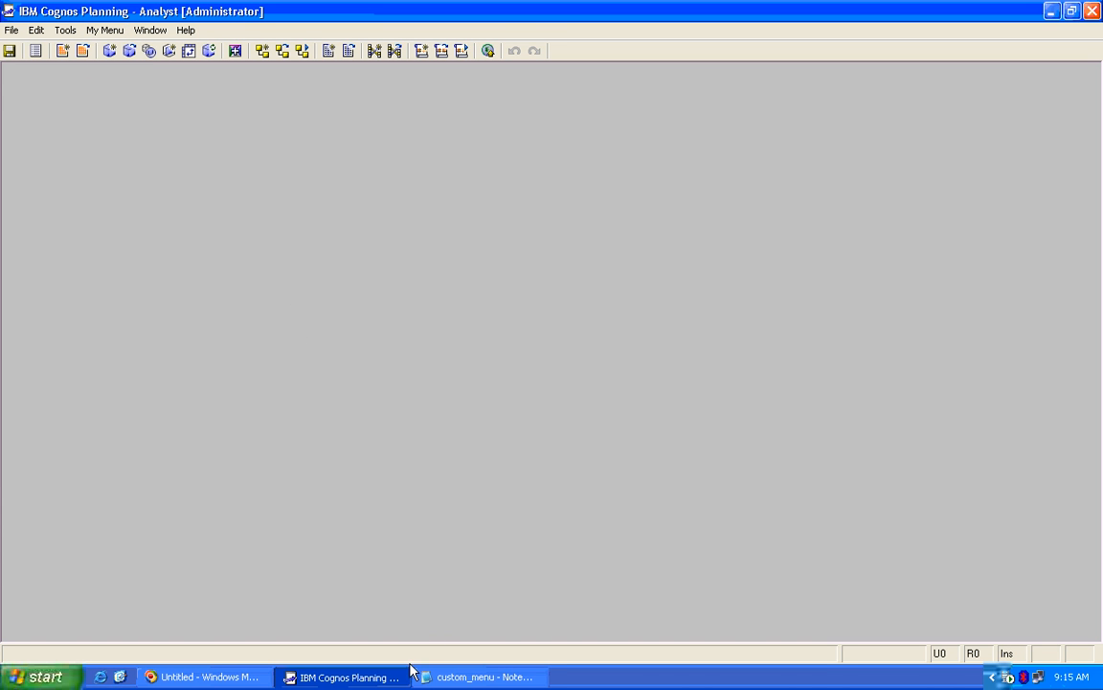
{"action": "left_click", "coordinate": [479, 677]}
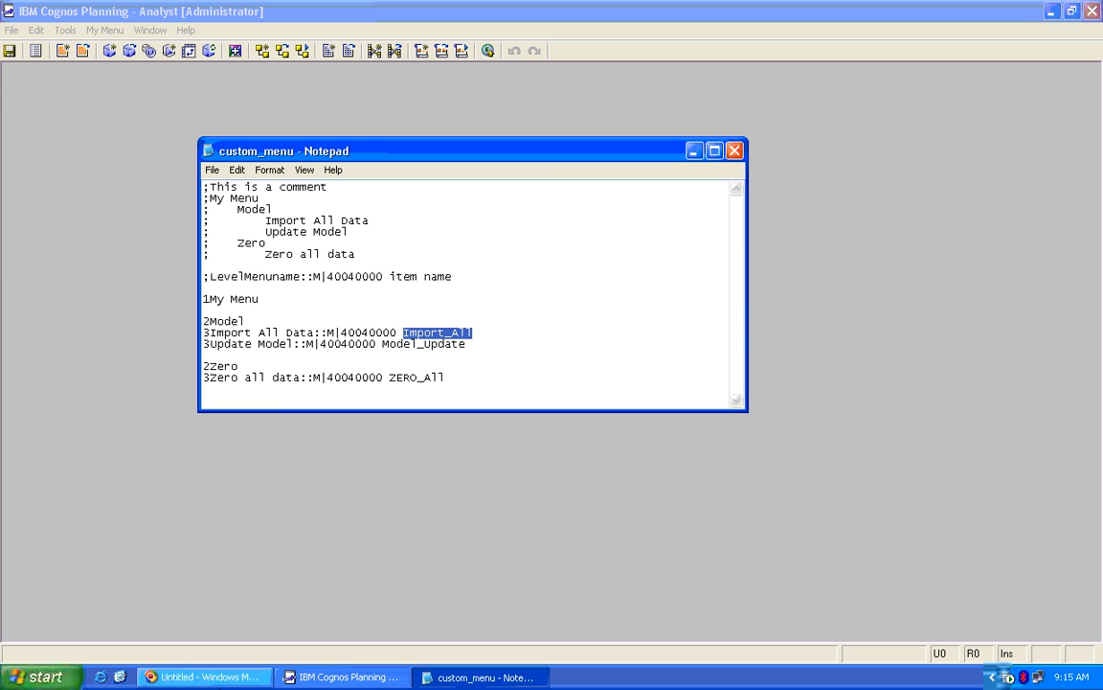
Insert an ampersand in the heading line so it reads 1&My Menu
{"action": "left_click", "coordinate": [402, 316]}
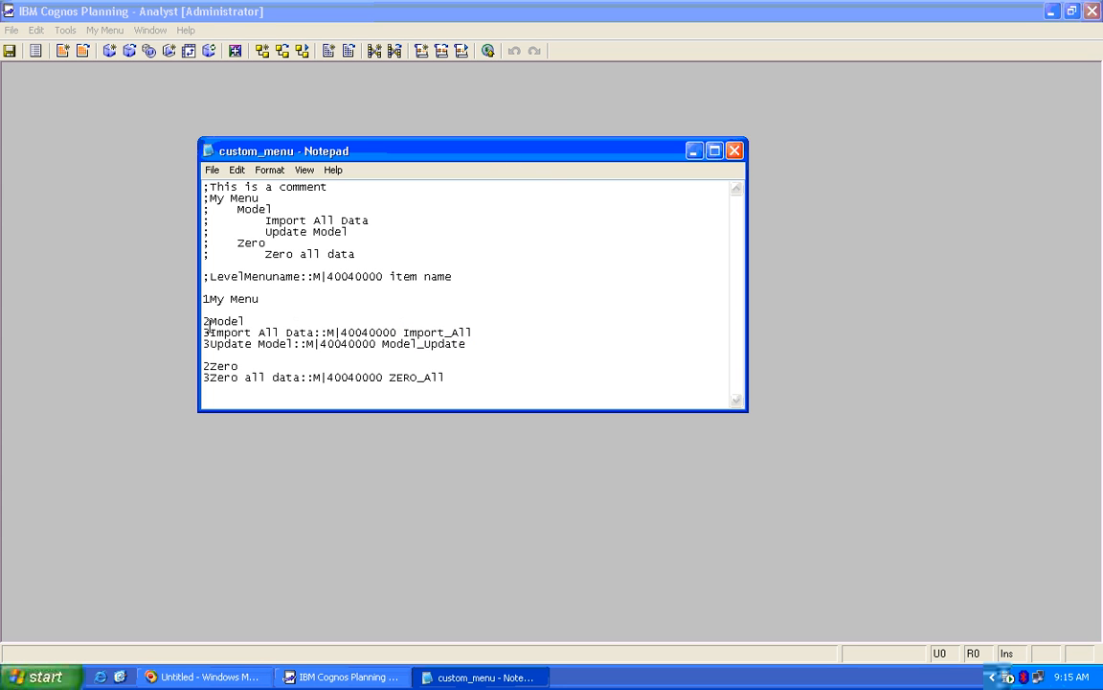
{"action": "left_click", "coordinate": [263, 301]}
{"action": "type", "text": "&"}
Check My Menu's keyboard access in Analyst using the Alt key
{"action": "left_click", "coordinate": [182, 244]}
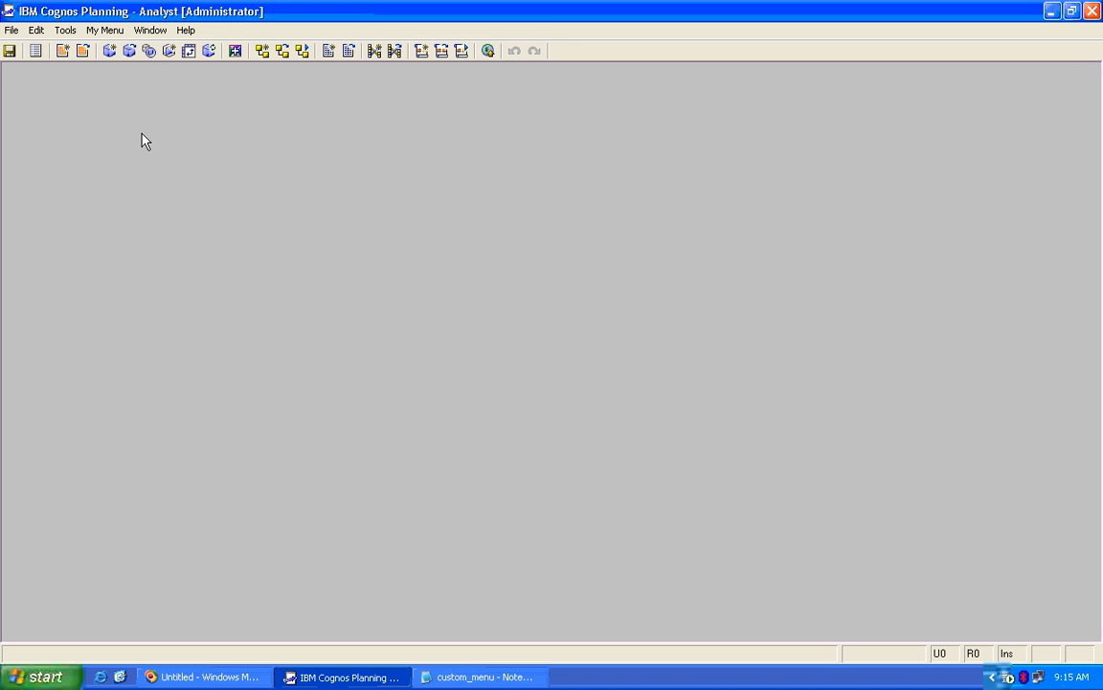
{"action": "key", "text": "alt"}
{"action": "left_click", "coordinate": [479, 677]}
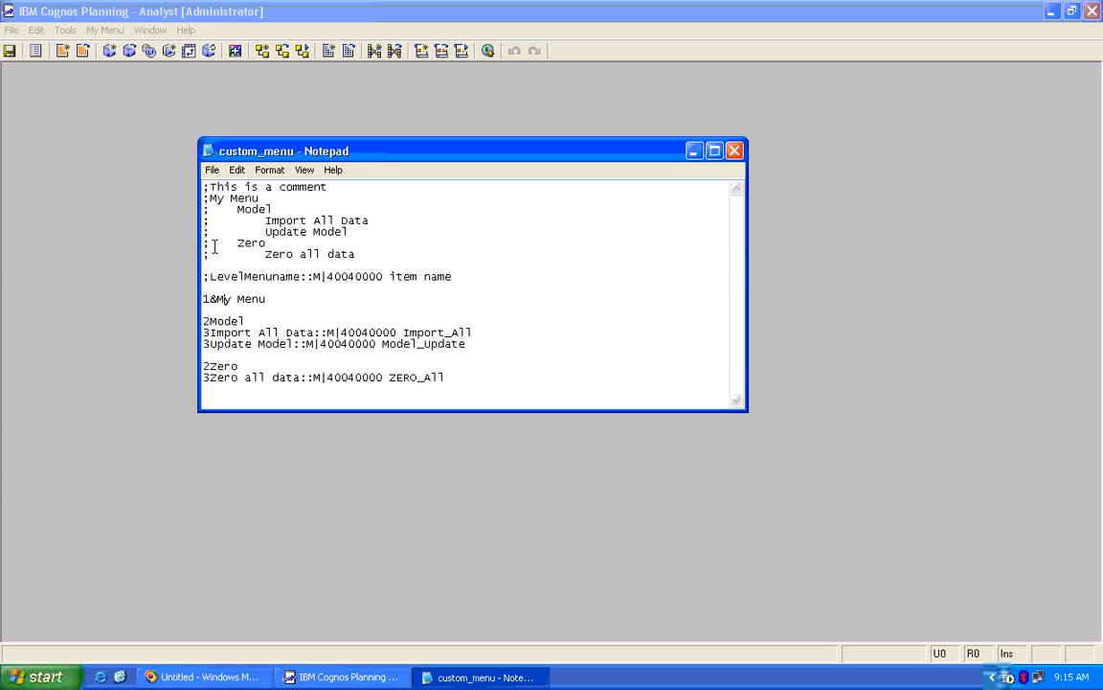
{"action": "left_click", "coordinate": [105, 29]}
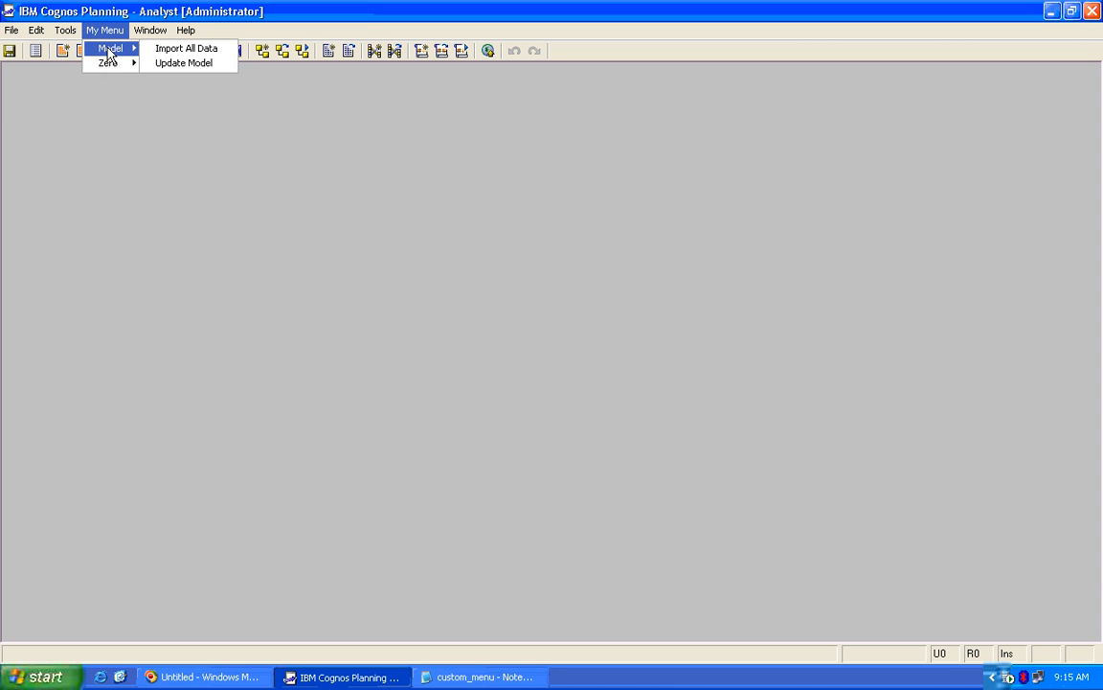
Change the lines to 2&Model and 2&Zero, then check My Menu in Analyst
{"action": "mouse_move", "coordinate": [105, 72]}
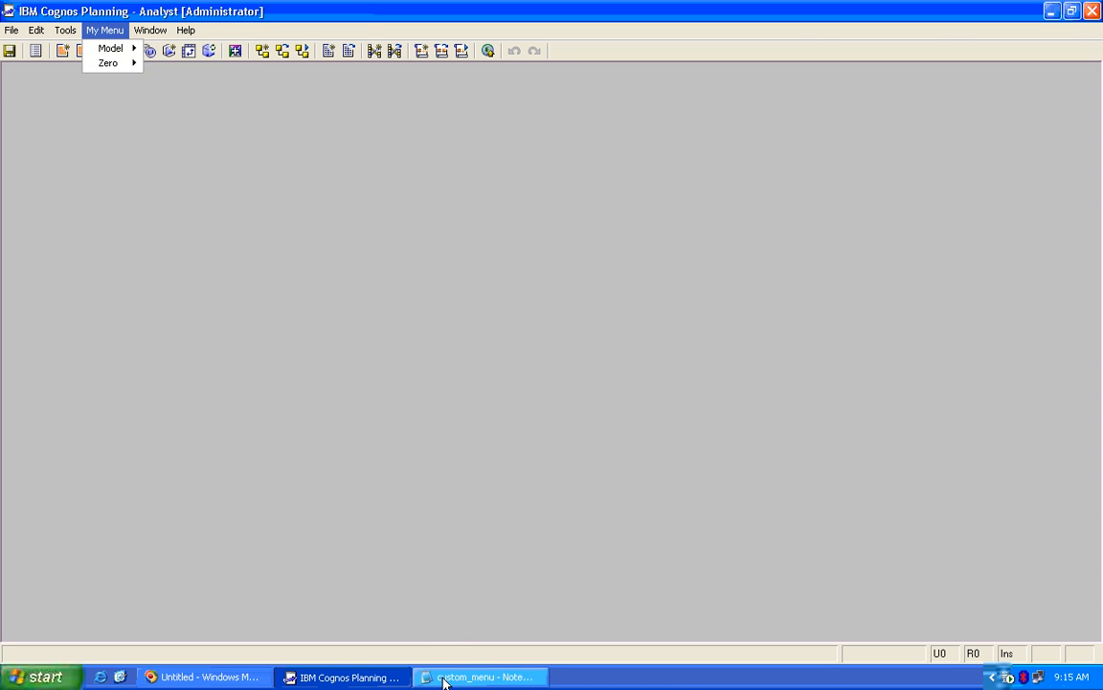
{"action": "left_click", "coordinate": [431, 678]}
{"action": "left_click", "coordinate": [213, 322]}
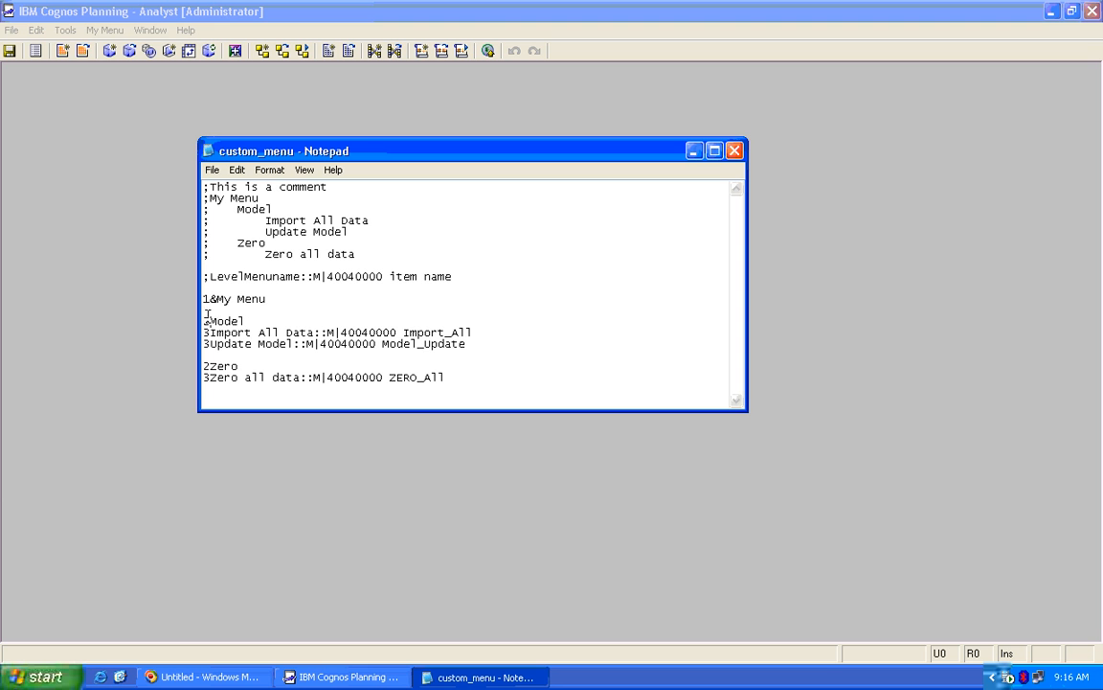
{"action": "type", "text": "&"}
{"action": "left_click", "coordinate": [208, 365]}
{"action": "type", "text": "&"}
{"action": "left_click", "coordinate": [107, 30]}
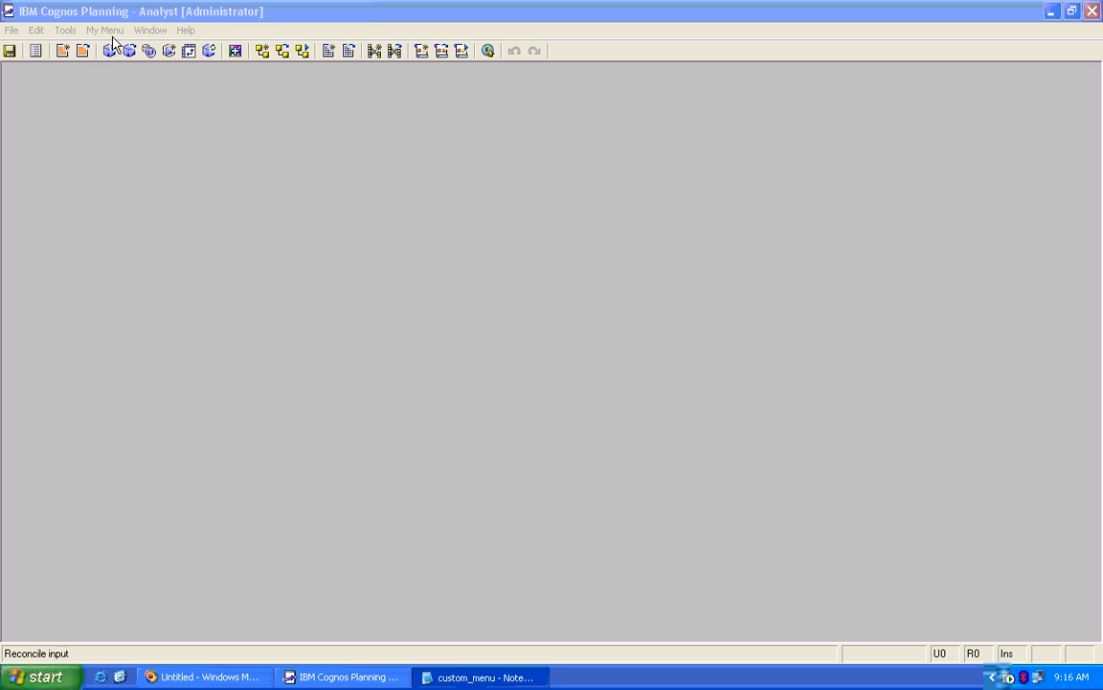
{"action": "mouse_move", "coordinate": [115, 48]}
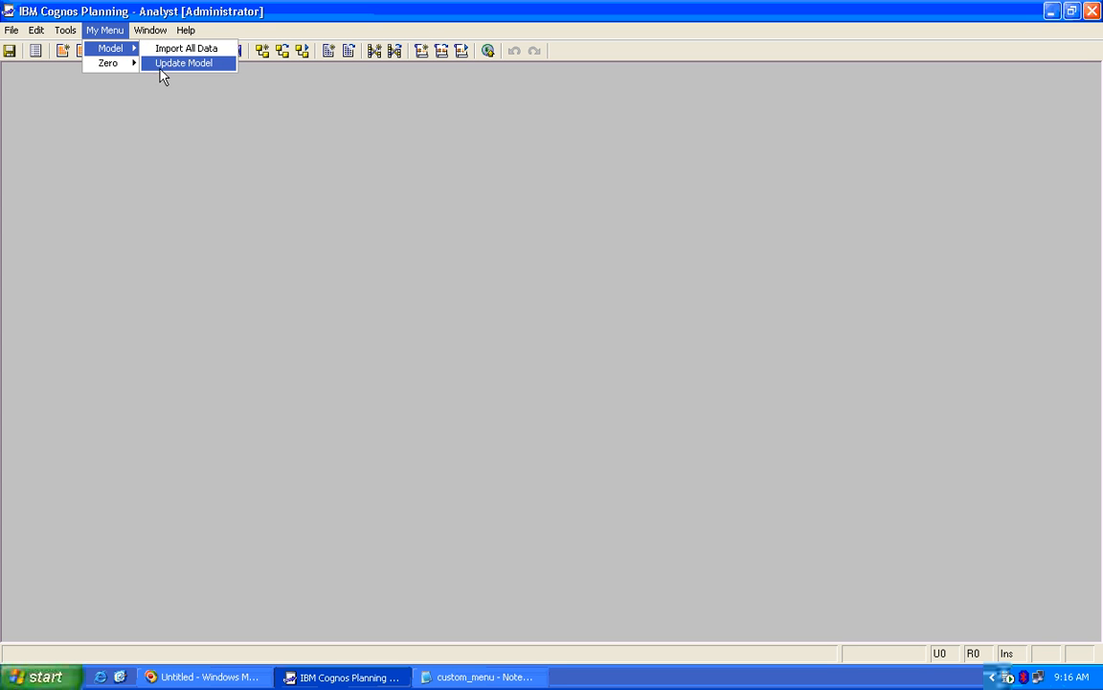
Add ampersands to make 3&Import All Data and 3&Update Model
{"action": "left_click", "coordinate": [479, 677]}
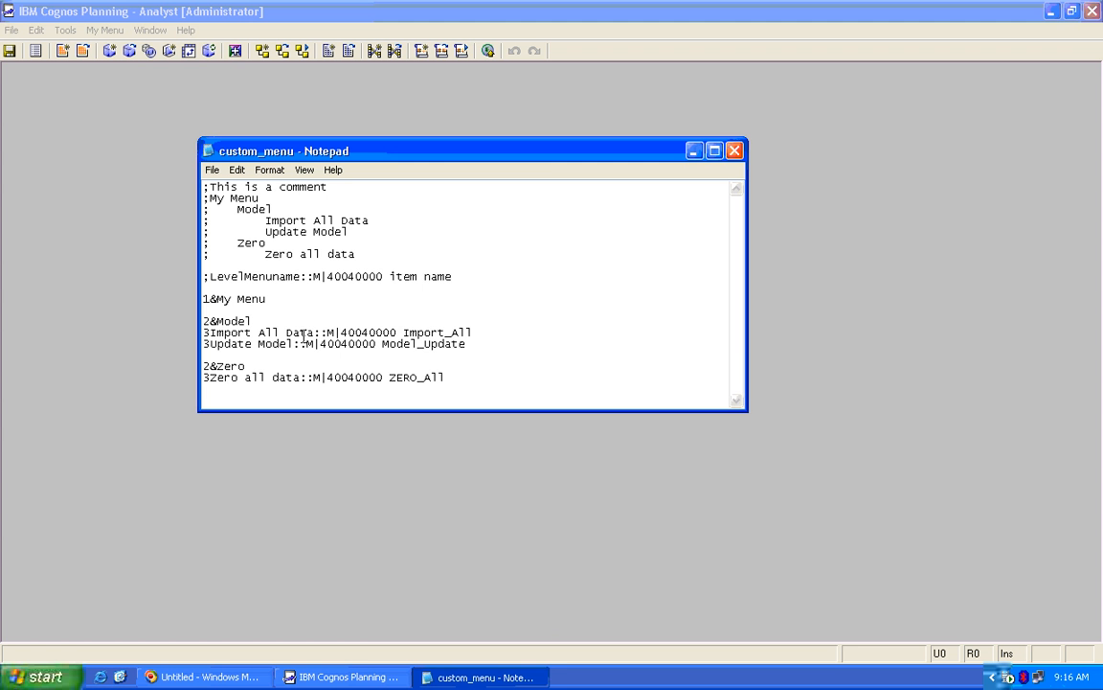
{"action": "left_click", "coordinate": [208, 333]}
{"action": "type", "text": "&"}
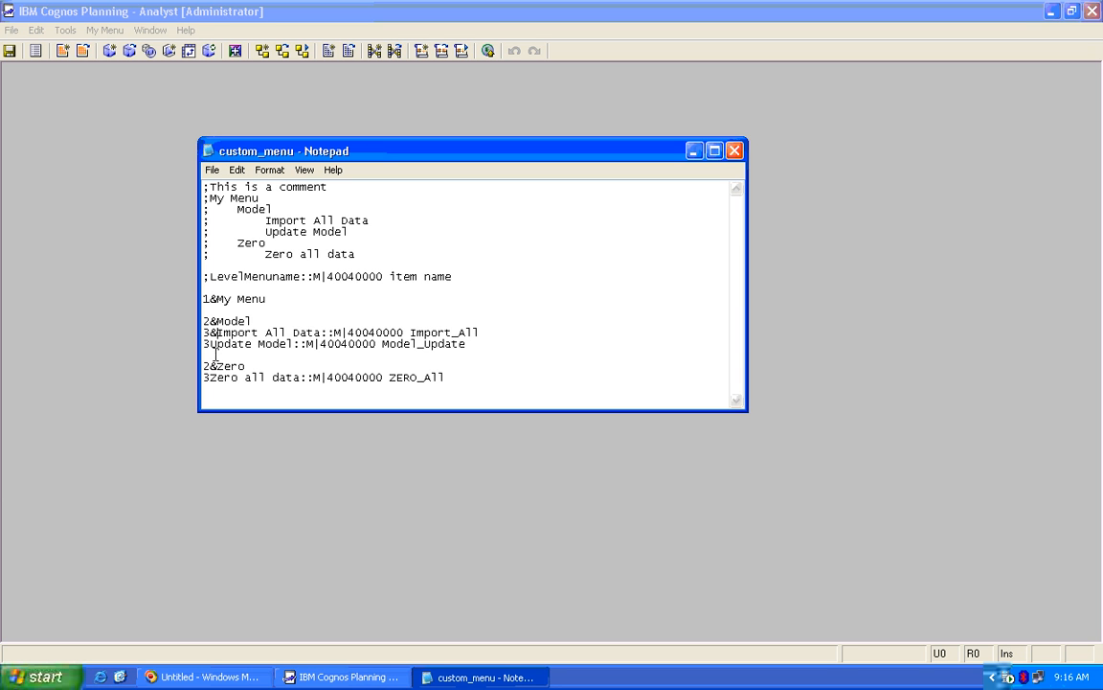
{"action": "left_click", "coordinate": [209, 343]}
{"action": "type", "text": "&"}
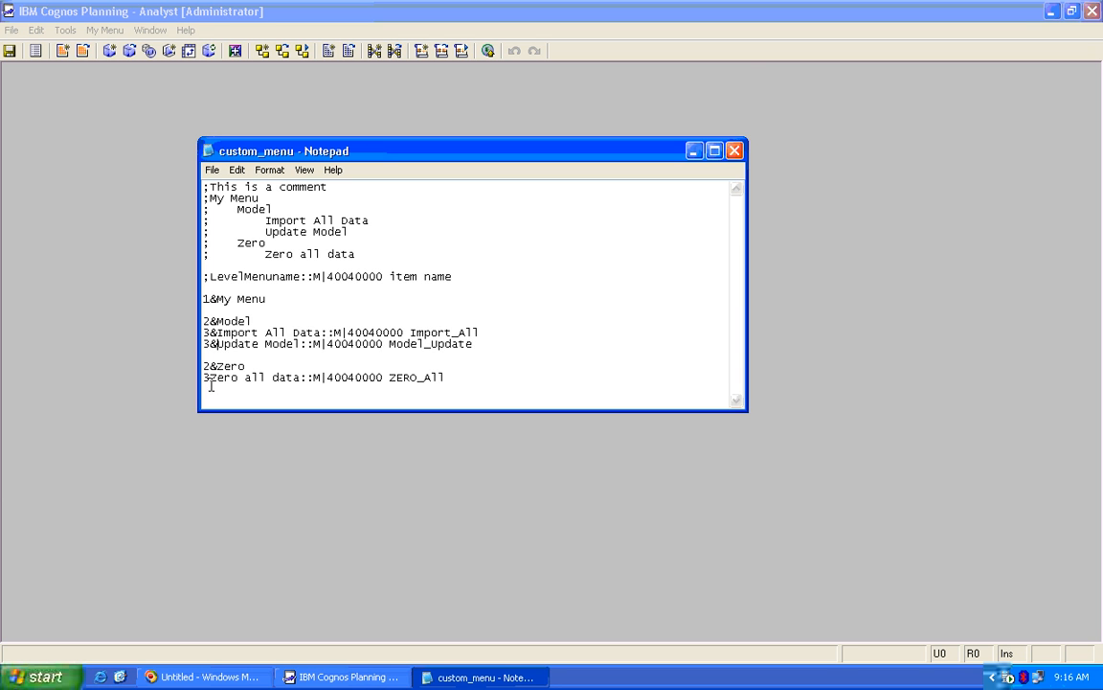
Check My Menu's entries, then change the last line to 3Zero all &data
{"action": "left_click", "coordinate": [260, 484]}
{"action": "left_click", "coordinate": [104, 30]}
{"action": "mouse_move", "coordinate": [111, 61]}
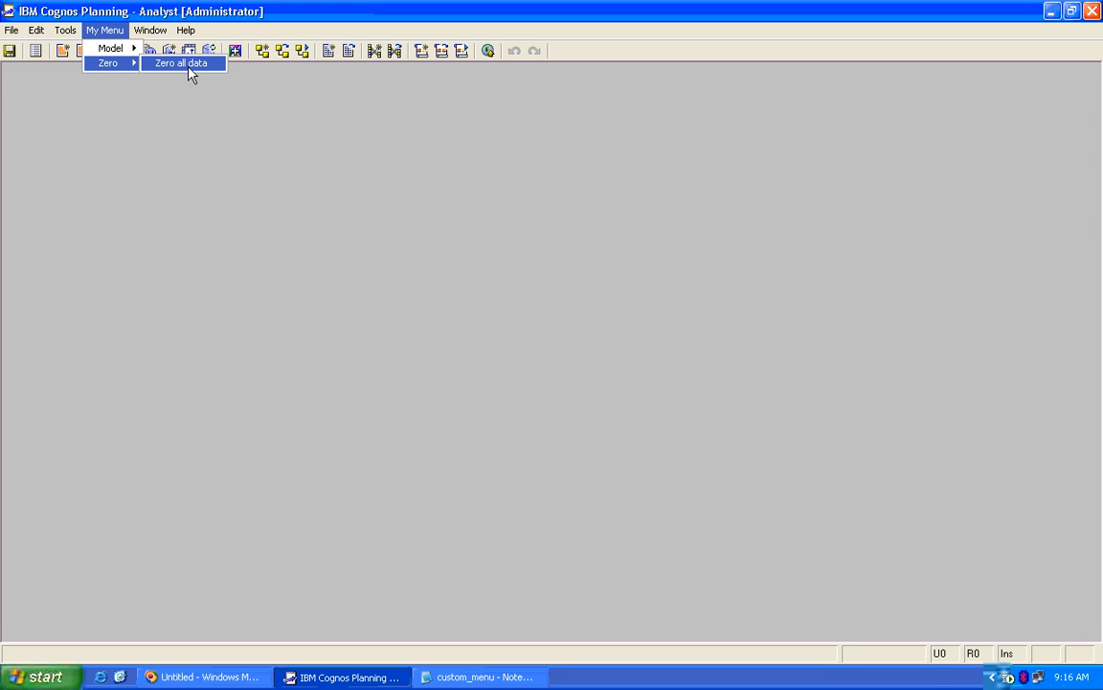
{"action": "left_click", "coordinate": [476, 674]}
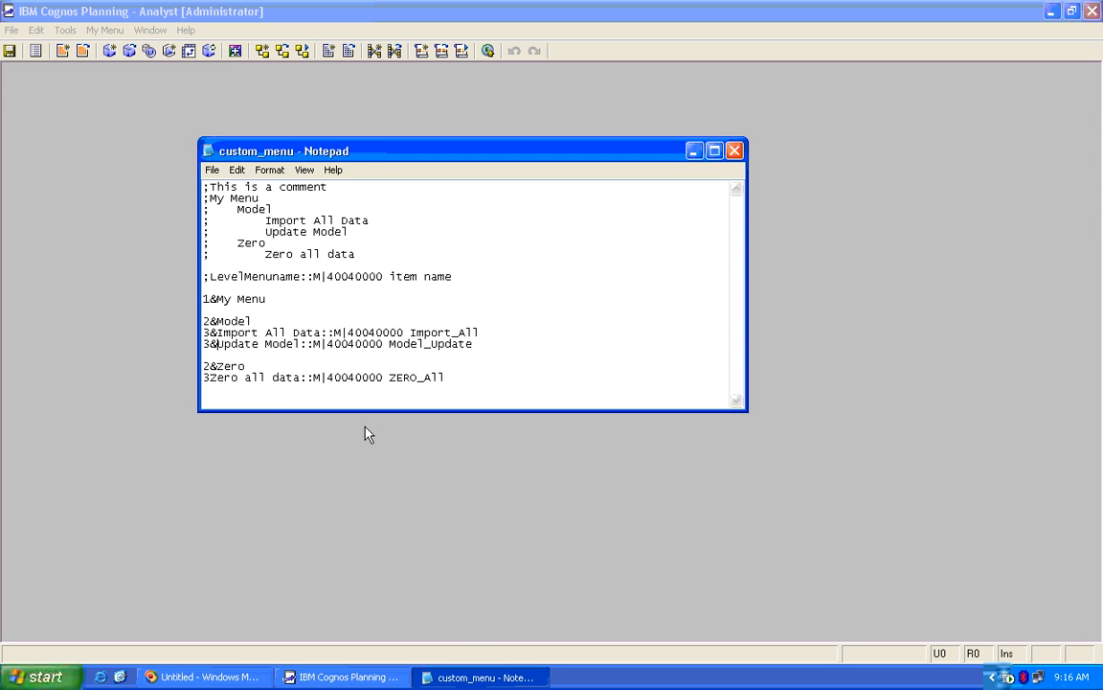
{"action": "left_click", "coordinate": [273, 377]}
{"action": "type", "text": "&"}
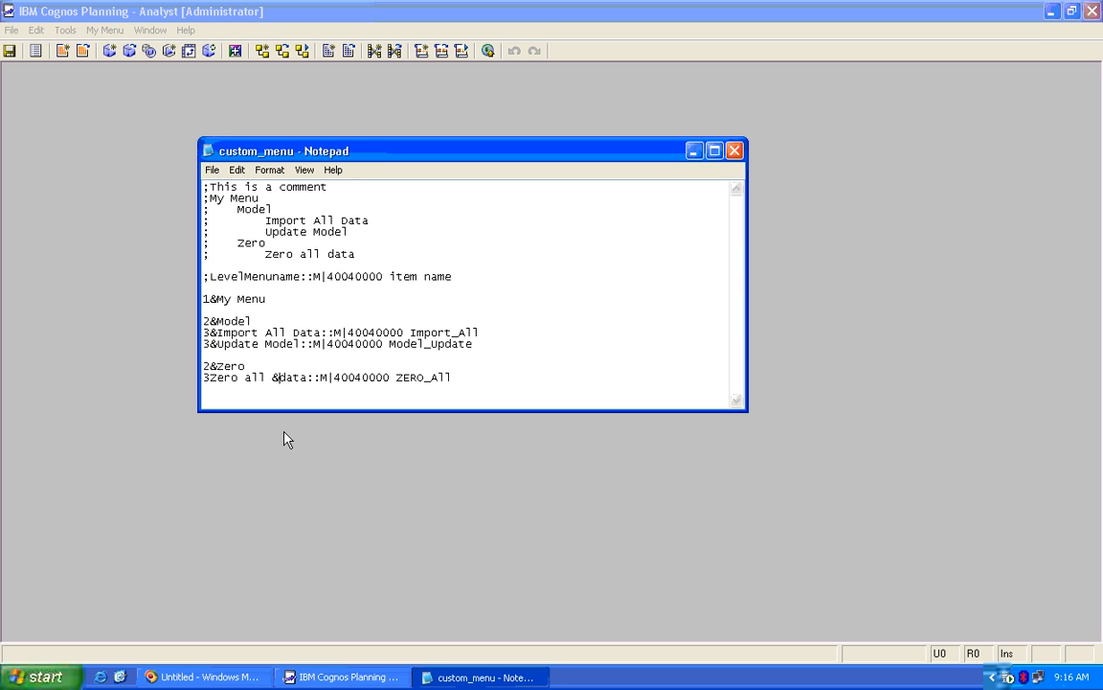
Save custom_menu.txt, close Notepad and Analyst, and refresh the desktop
{"action": "left_click", "coordinate": [734, 150]}
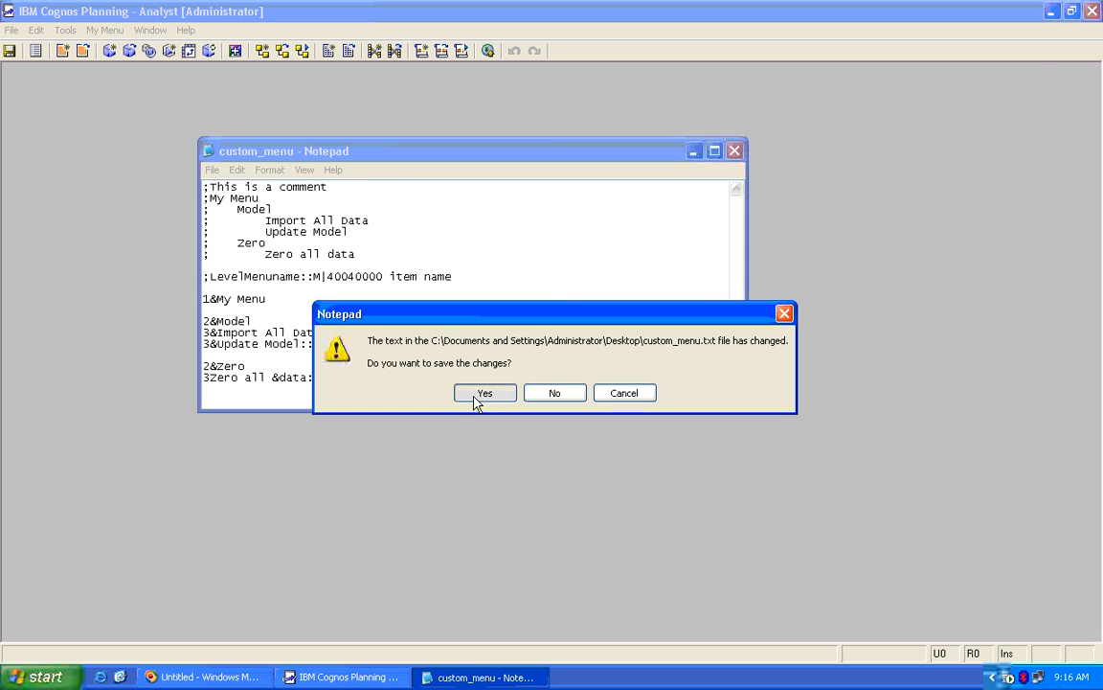
{"action": "left_click", "coordinate": [476, 394]}
{"action": "left_click", "coordinate": [1092, 11]}
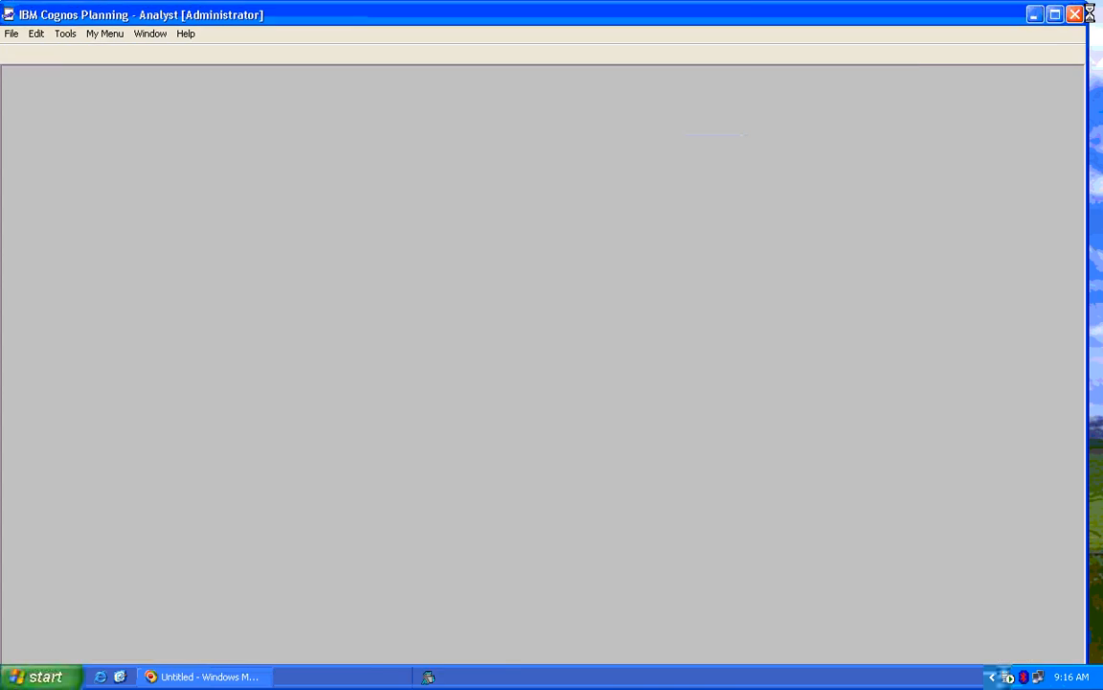
{"action": "right_click", "coordinate": [528, 199]}
{"action": "left_click", "coordinate": [552, 221]}
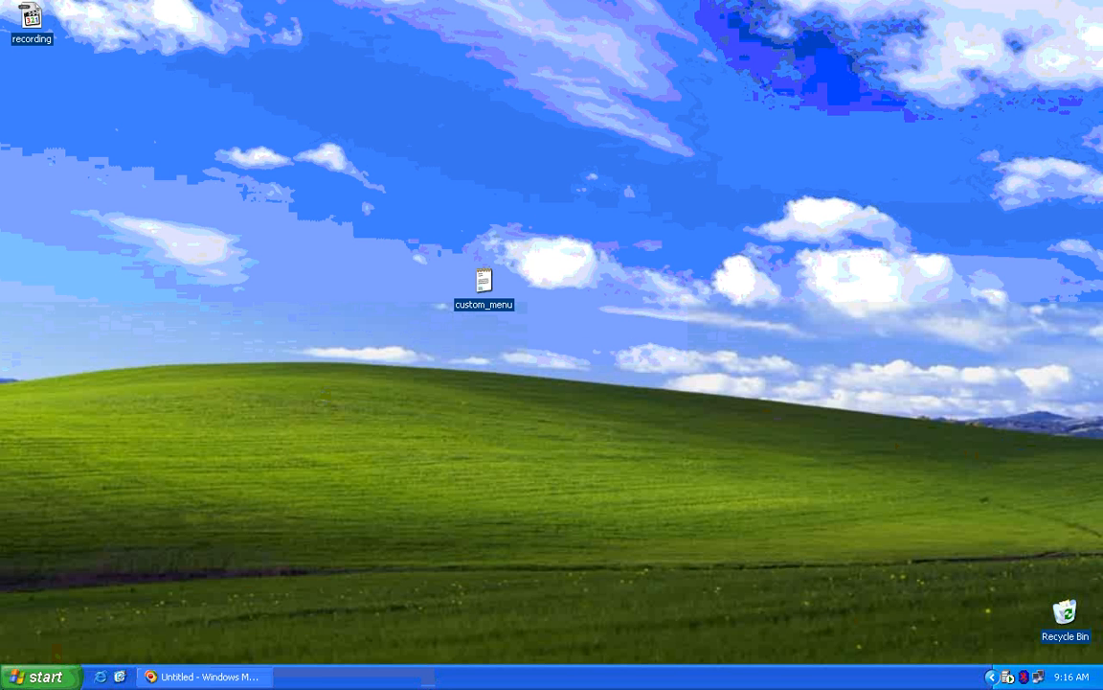
Relaunch Planning - Analyst from All Programs and log on as administrator with the password
{"action": "left_click", "coordinate": [38, 677]}
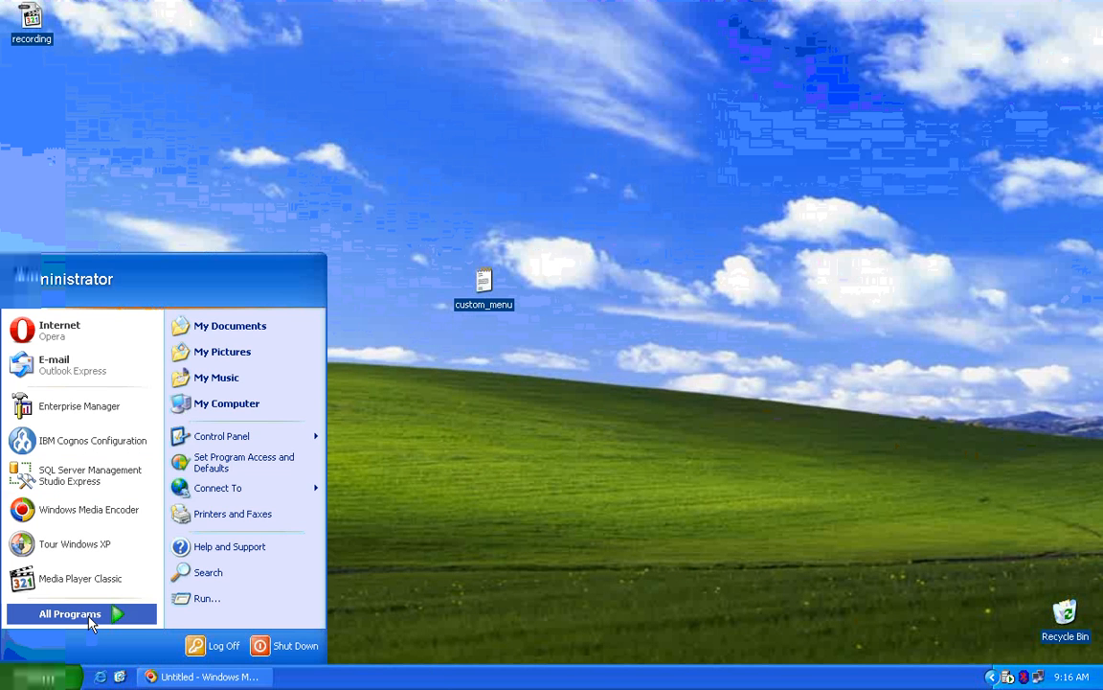
{"action": "left_click", "coordinate": [77, 613]}
{"action": "mouse_move", "coordinate": [407, 26]}
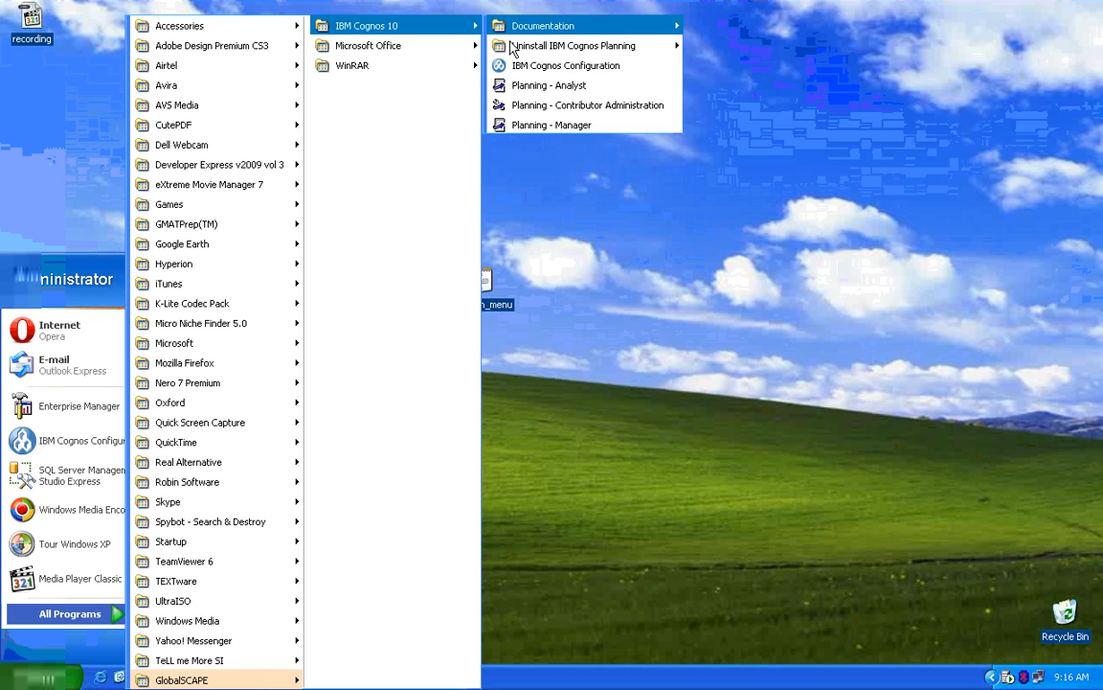
{"action": "left_click", "coordinate": [533, 90]}
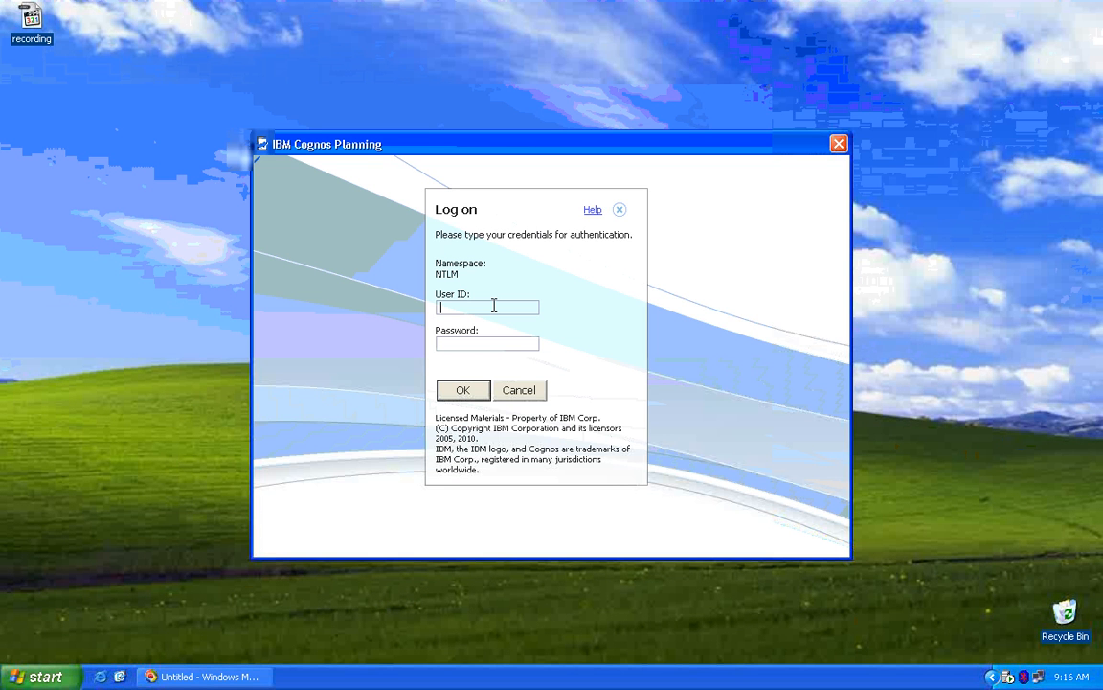
{"action": "type", "text": "administrator"}
{"action": "key", "text": "Tab"}
{"action": "type", "text": "••••••••"}
{"action": "key", "text": "Return"}
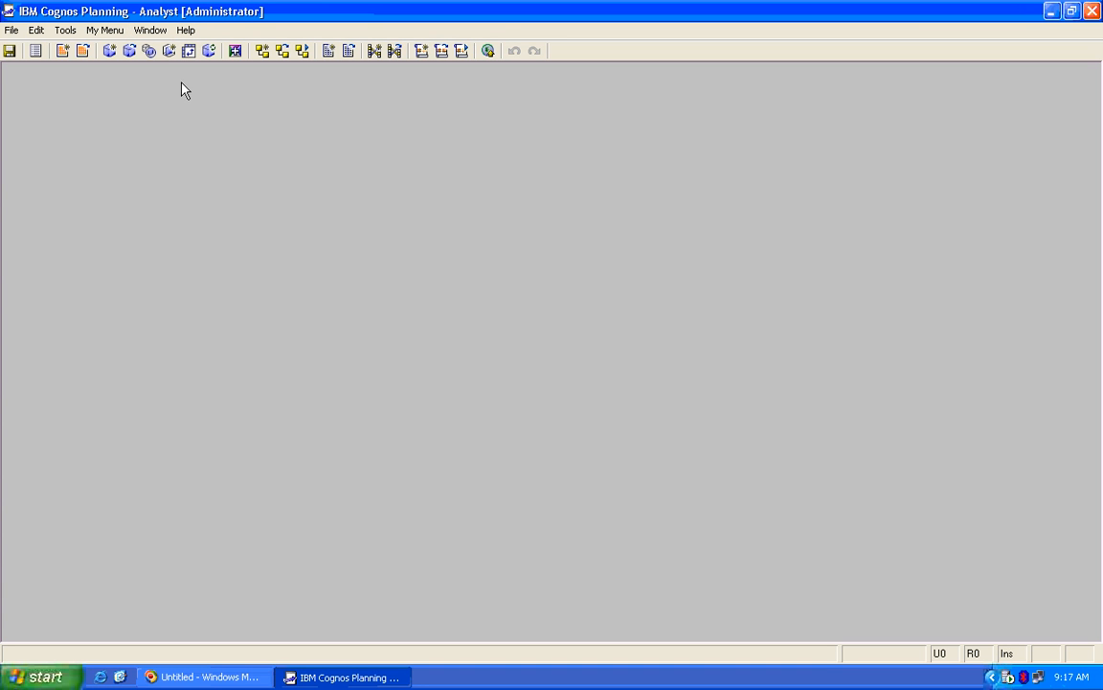
{"action": "key", "text": "alt"}
{"action": "key", "text": "alt+m"}
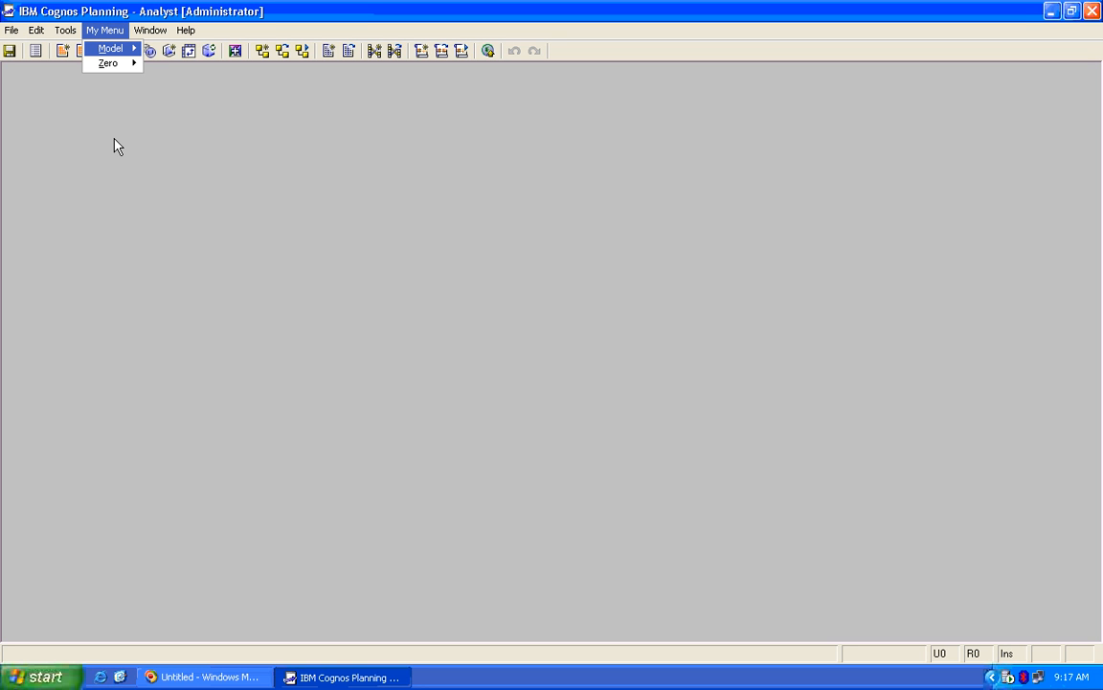
{"action": "key", "text": "Right"}
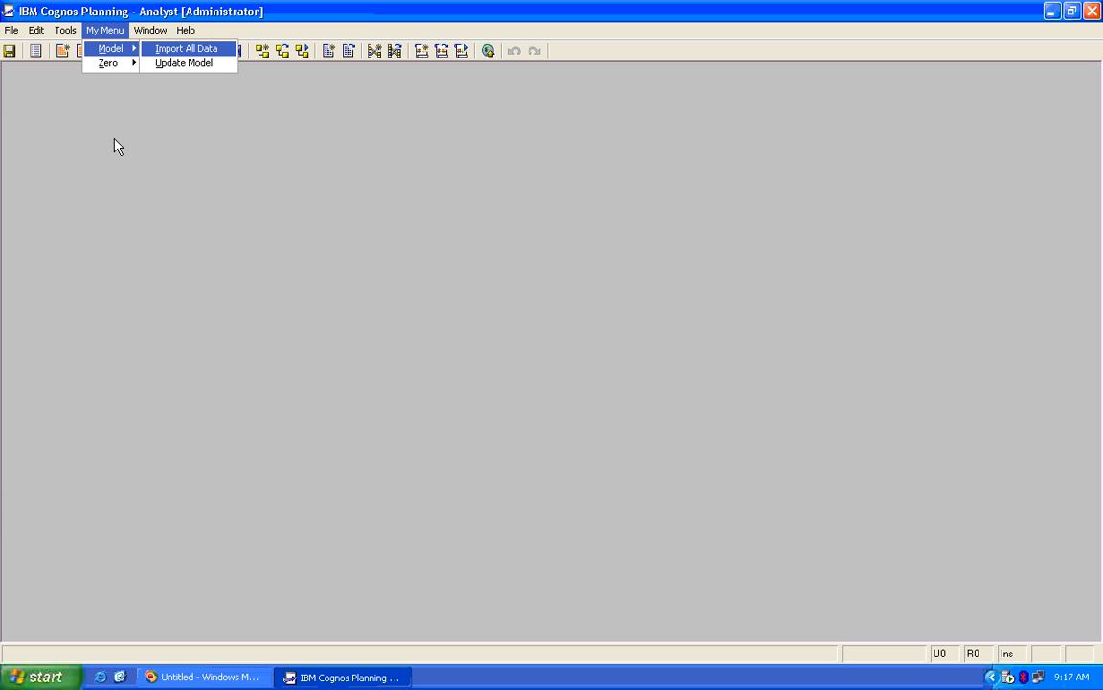
{"action": "key", "text": "Return"}
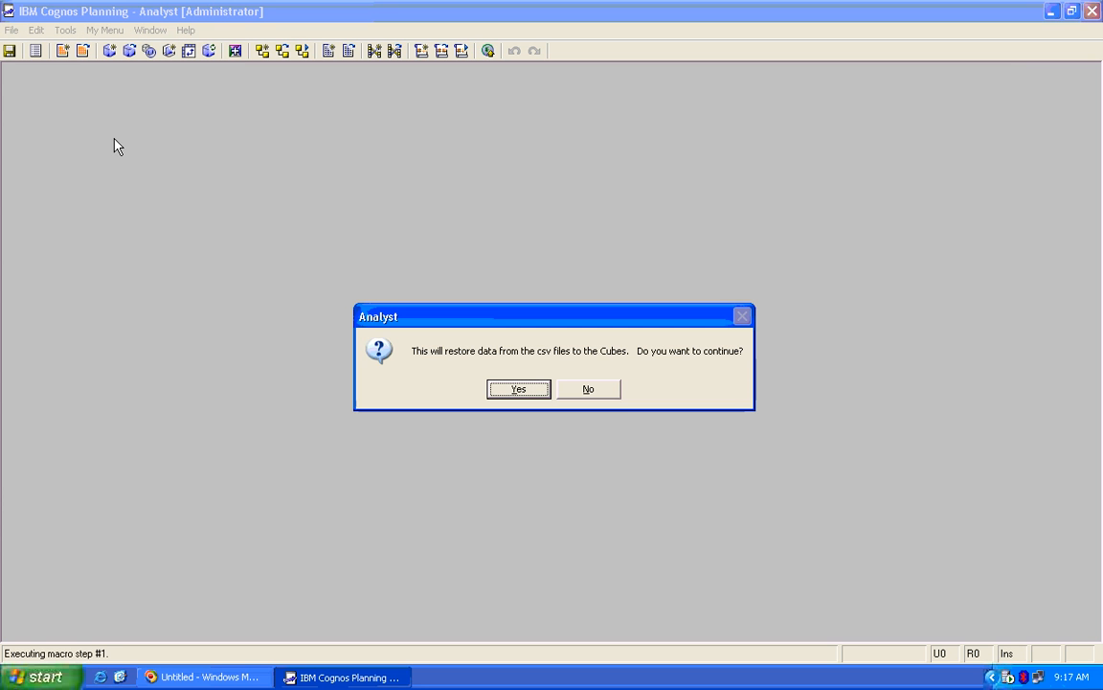
{"action": "left_click", "coordinate": [600, 395]}
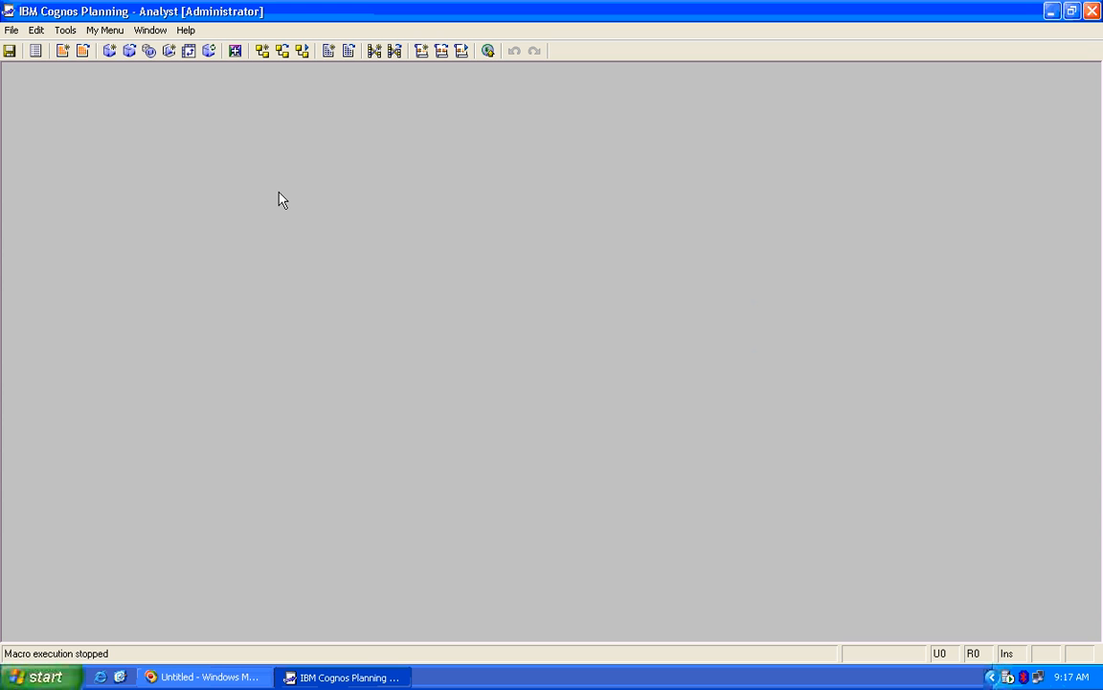
{"action": "key", "text": "alt+m"}
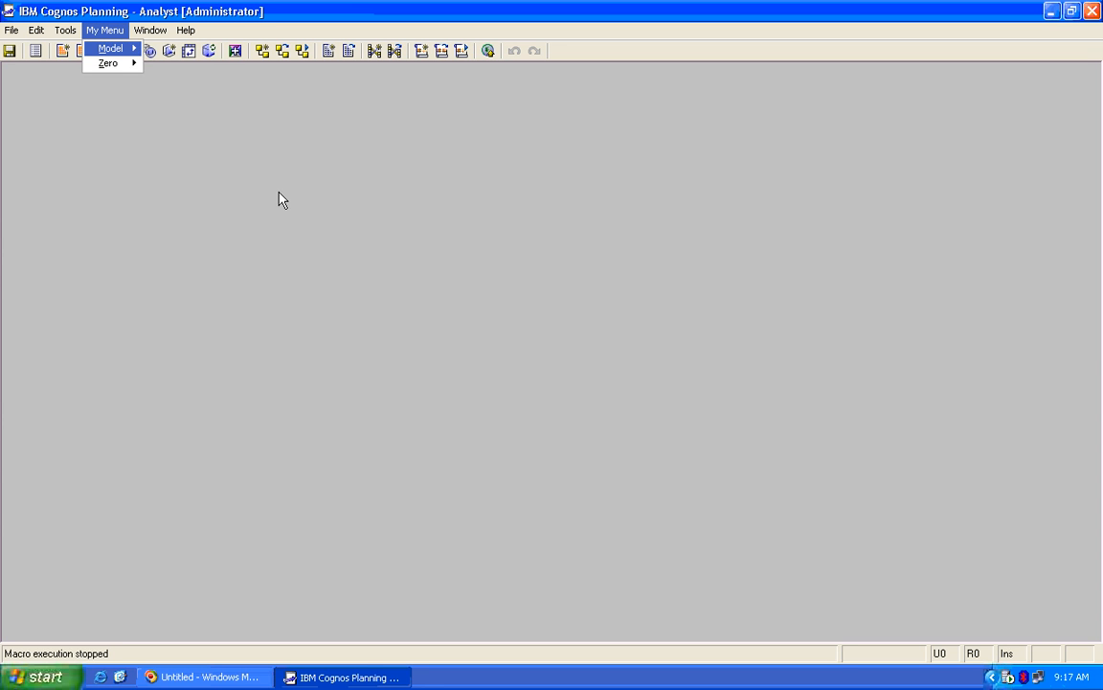
{"action": "key", "text": "Down"}
{"action": "key", "text": "Right"}
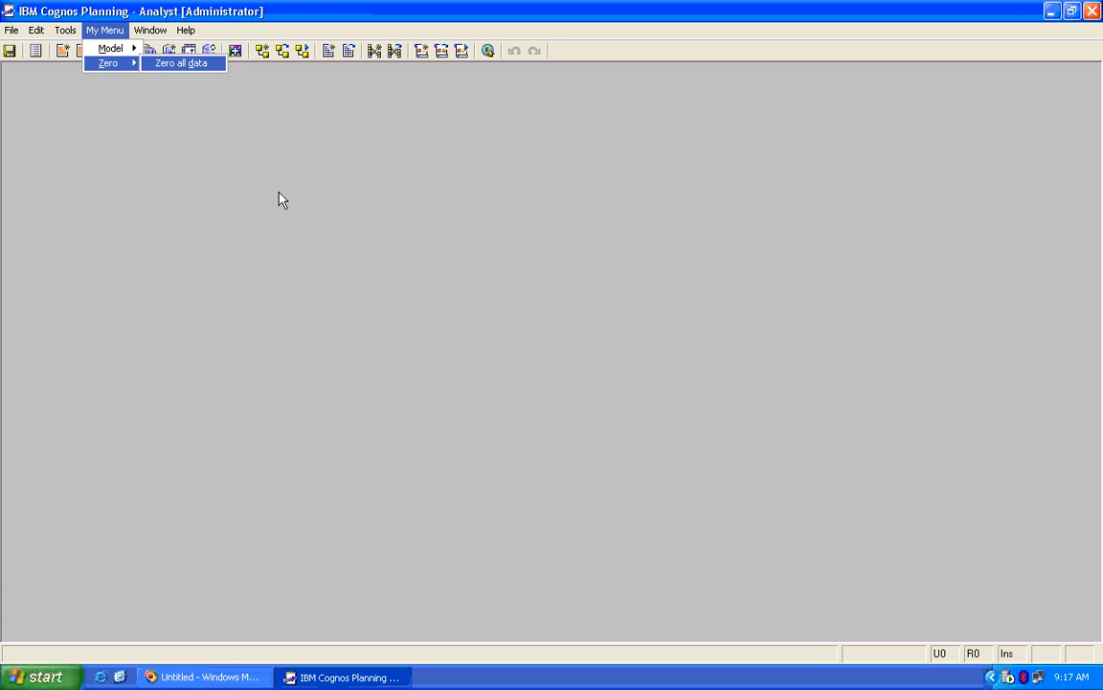
{"action": "key", "text": "Return"}
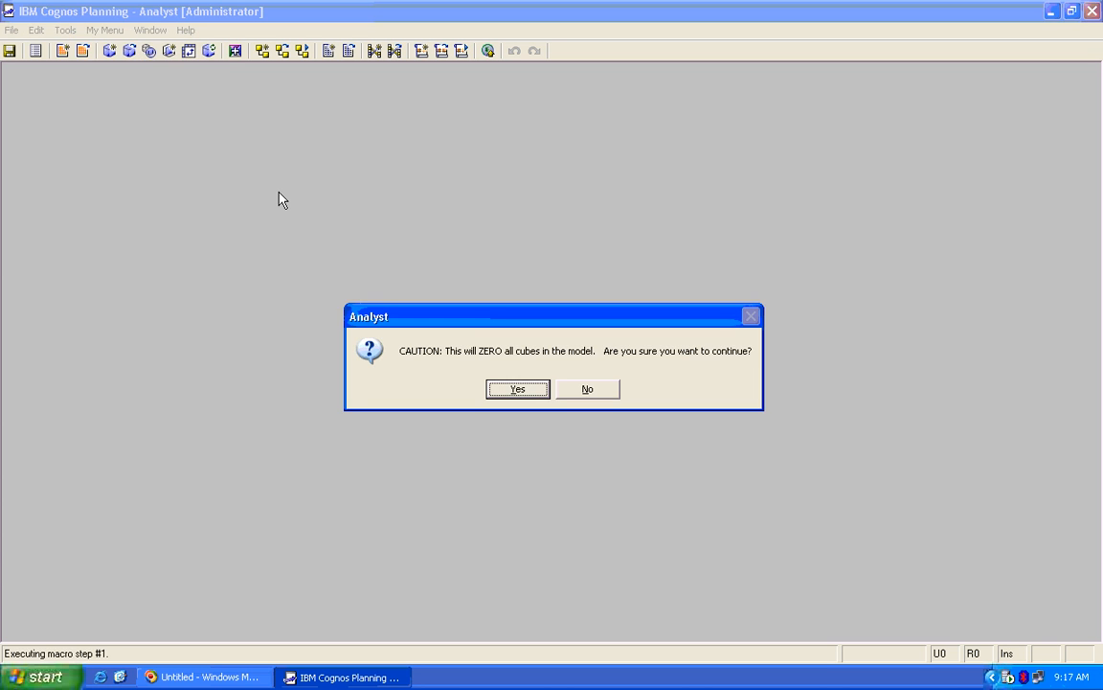
{"action": "left_click", "coordinate": [600, 391]}
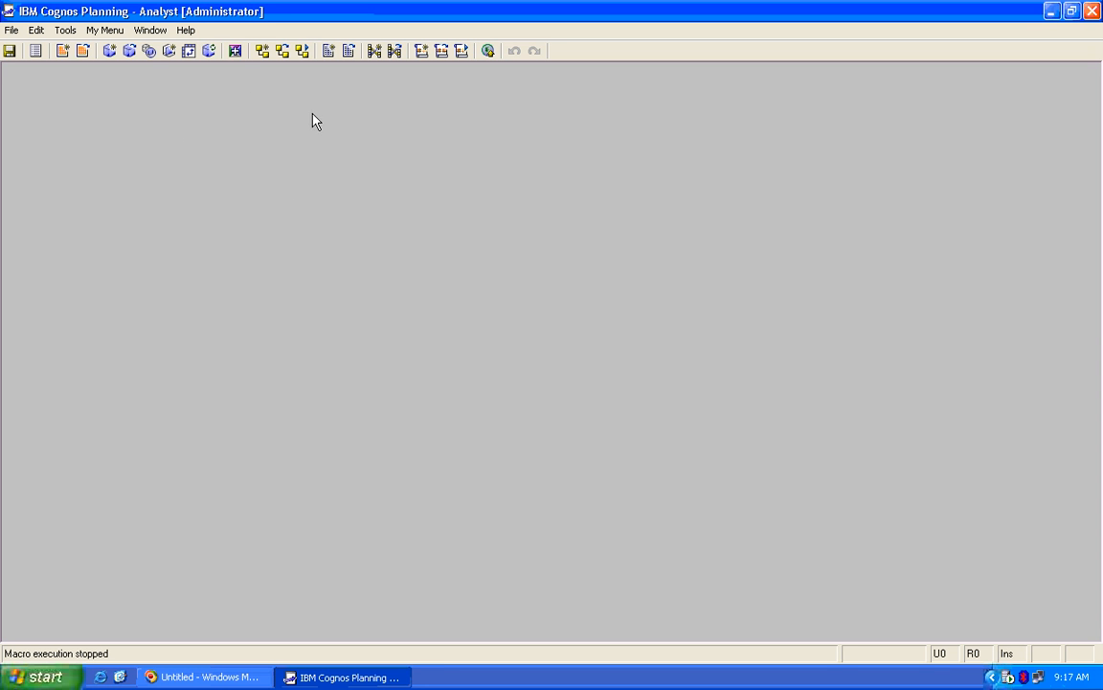